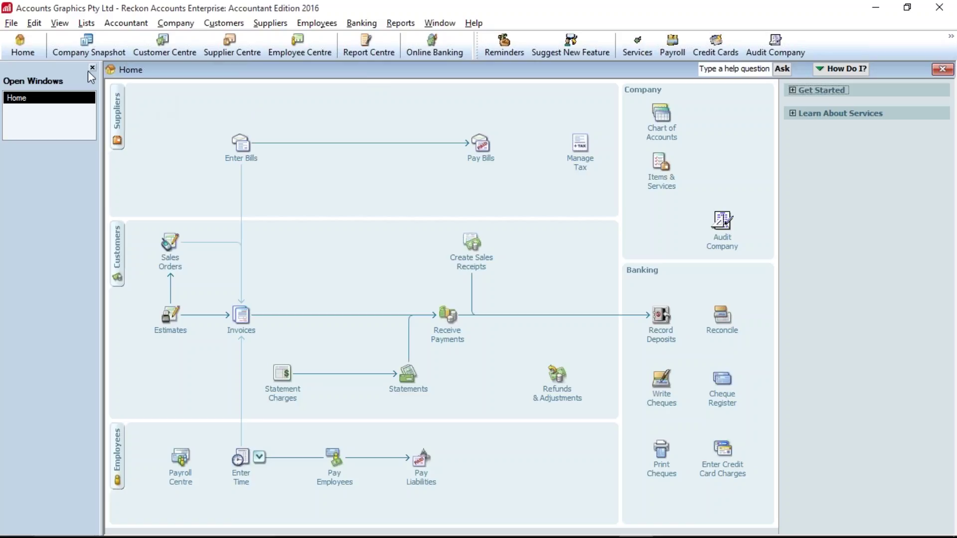
Step: Open the preferences and review the company and personal settings of the Accounting category
left_click(35, 24)
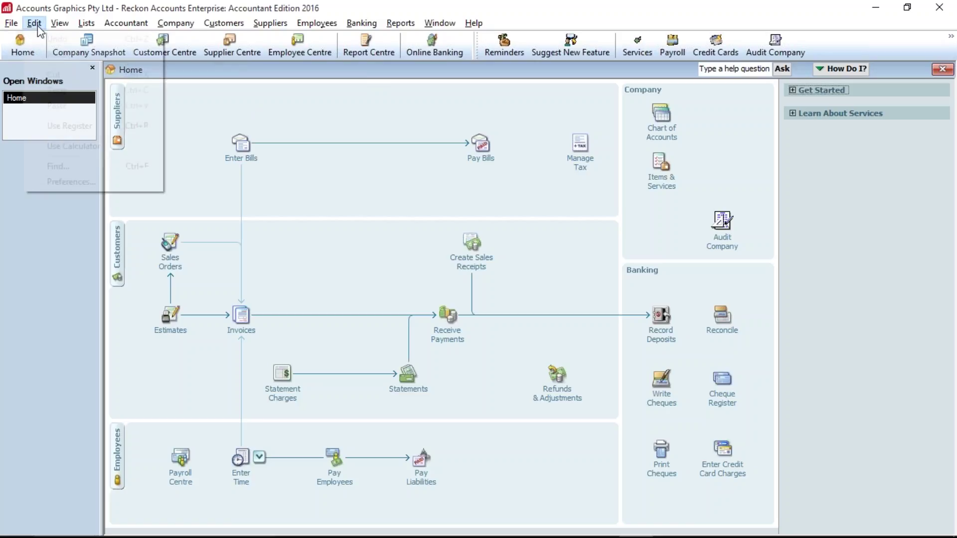
left_click(76, 182)
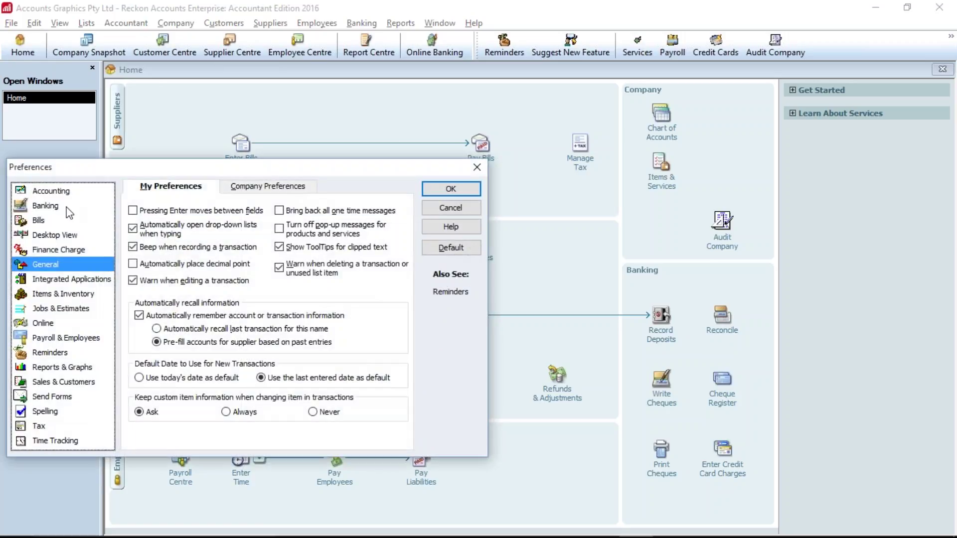
left_click(59, 194)
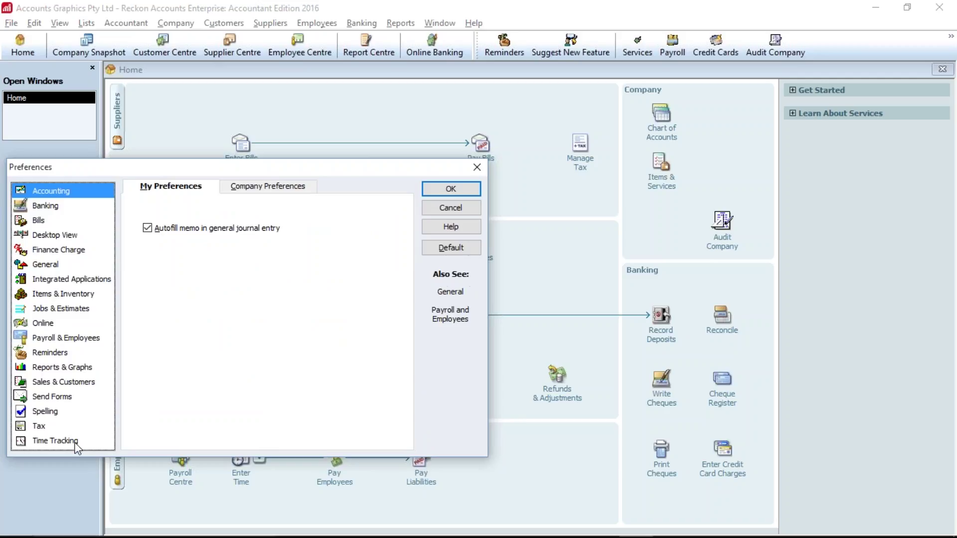
left_click(282, 189)
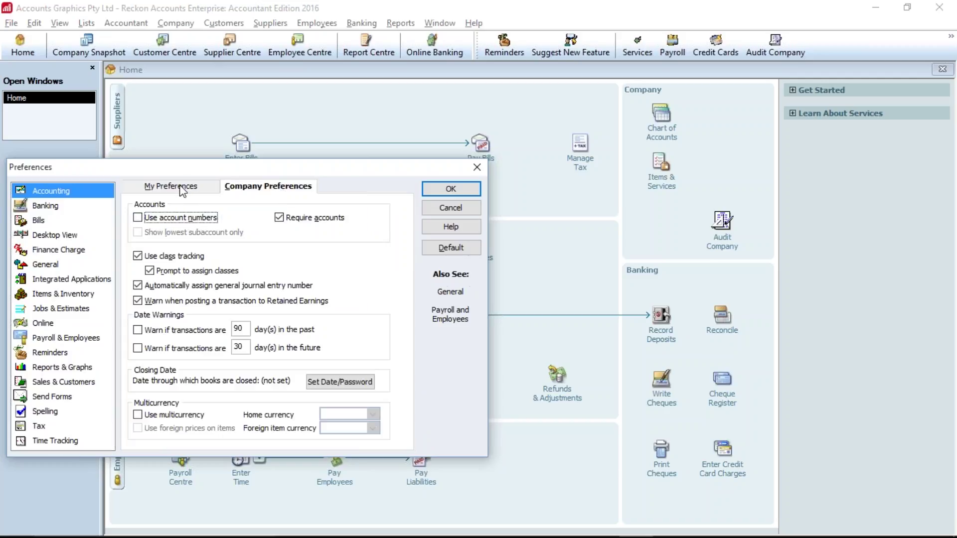
left_click(182, 187)
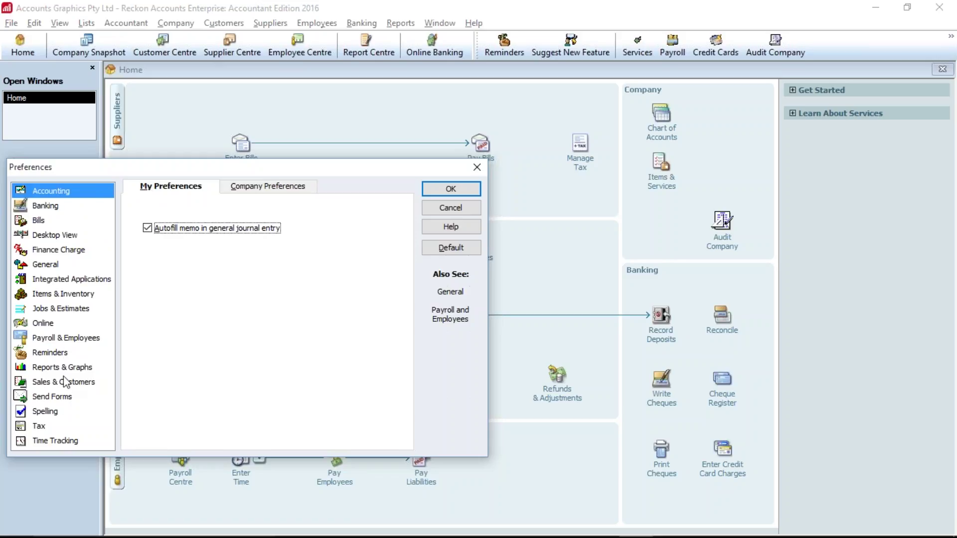
Step: In the company preferences for Items & Inventory, activate inventory and purchase orders, enable units of measure, save and return to the home page
left_click(59, 296)
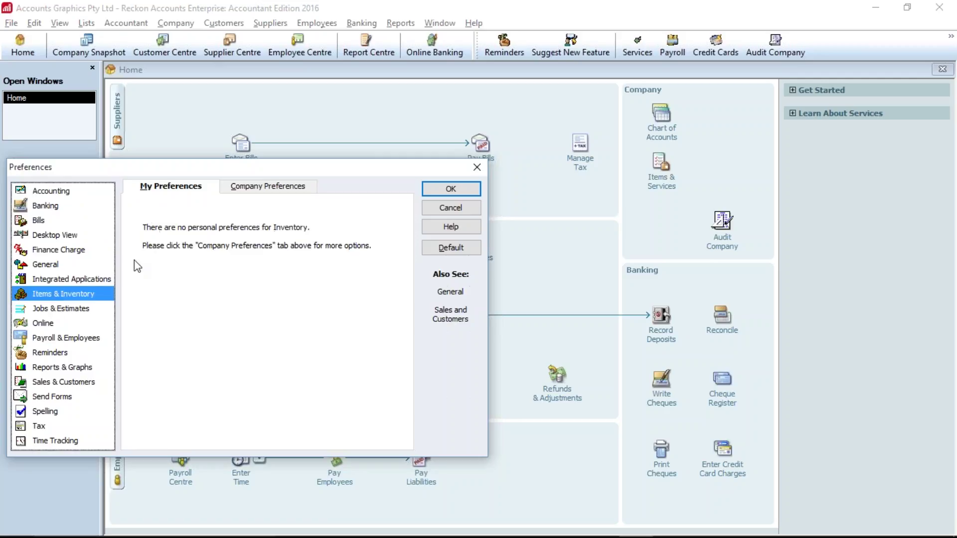
left_click(252, 189)
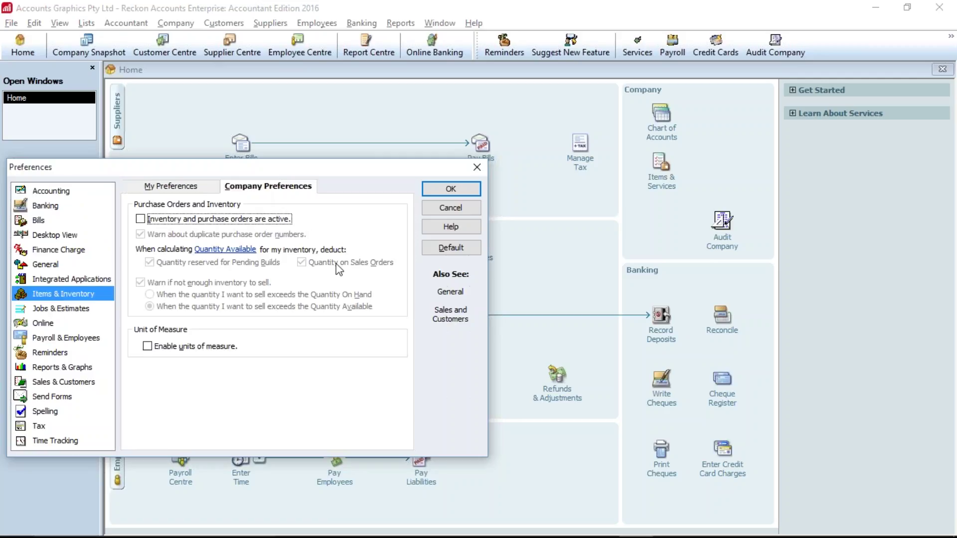
left_click(140, 220)
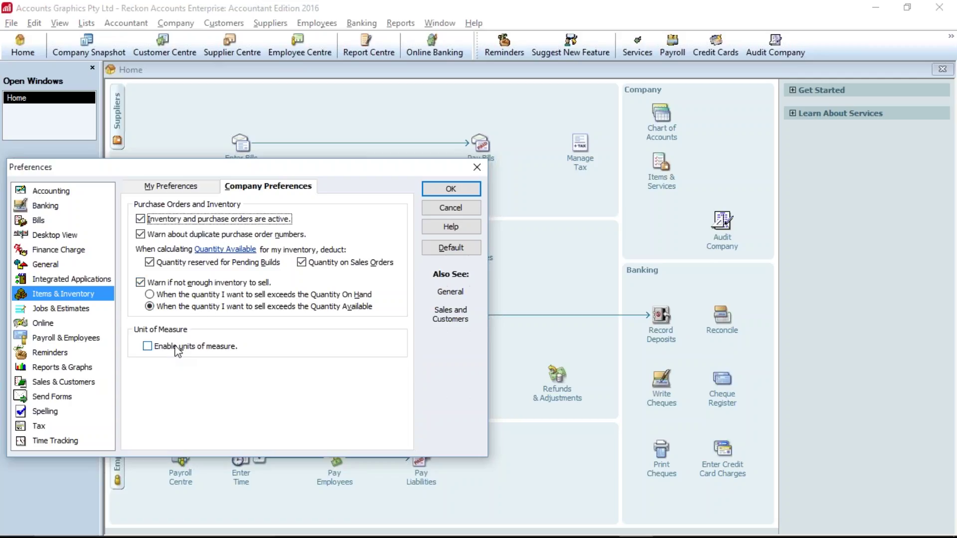
left_click(148, 346)
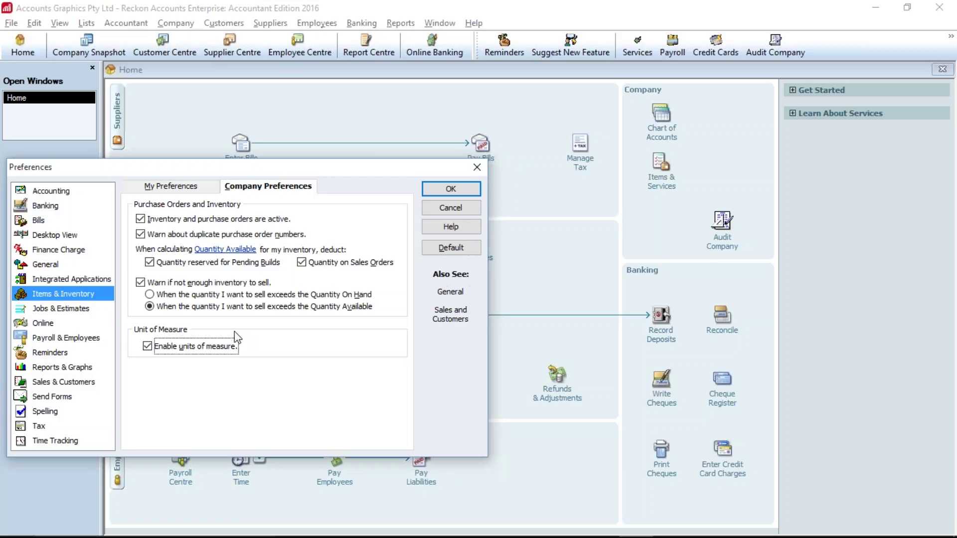
left_click(455, 190)
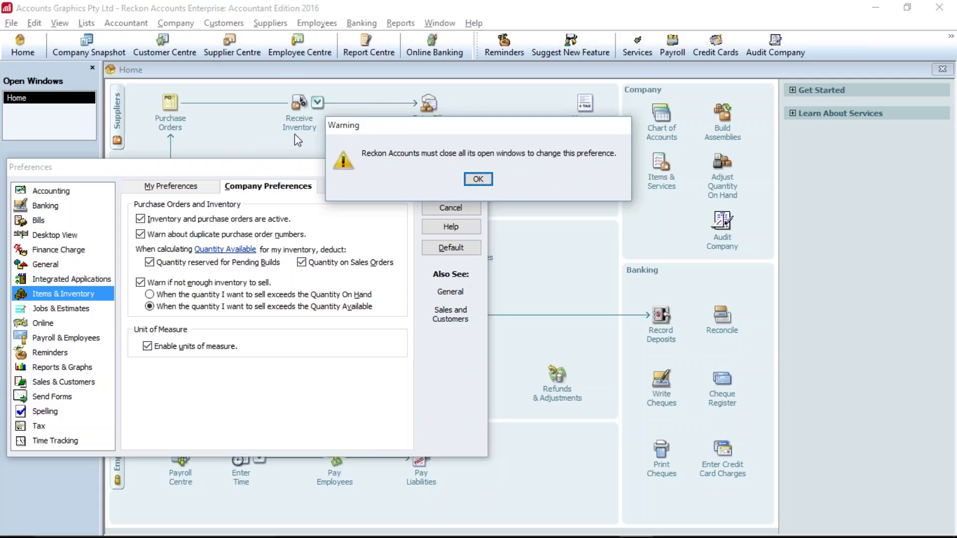
left_click(482, 181)
left_click(27, 47)
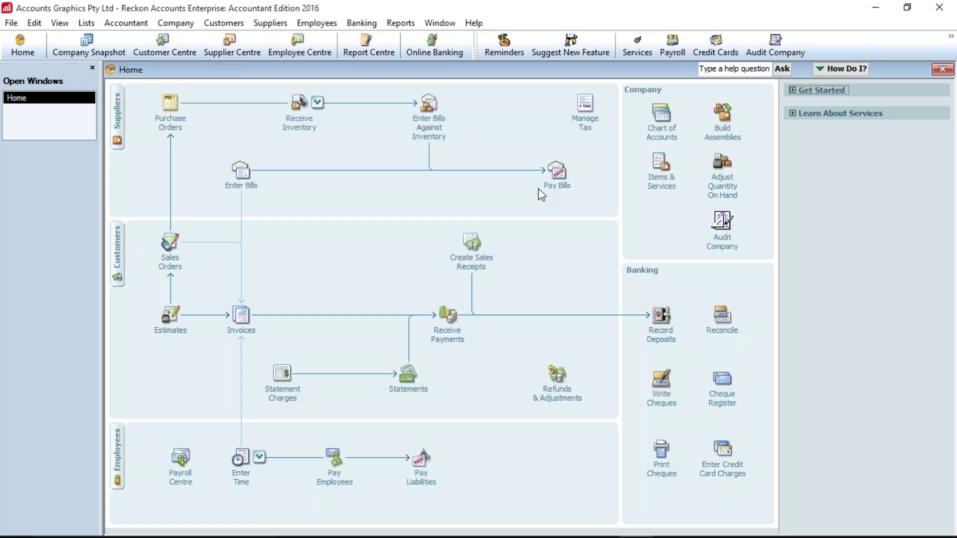
key("ctrl+i")
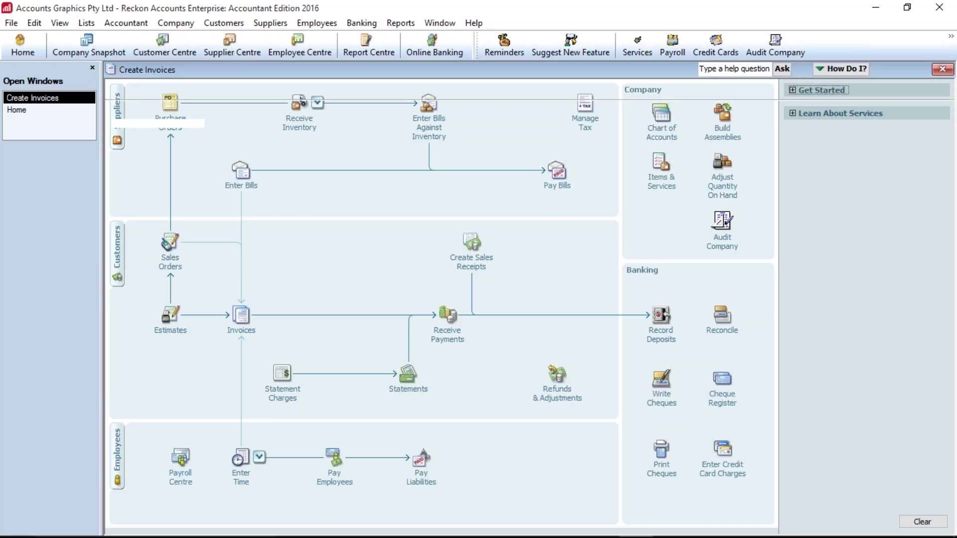
key("Escape")
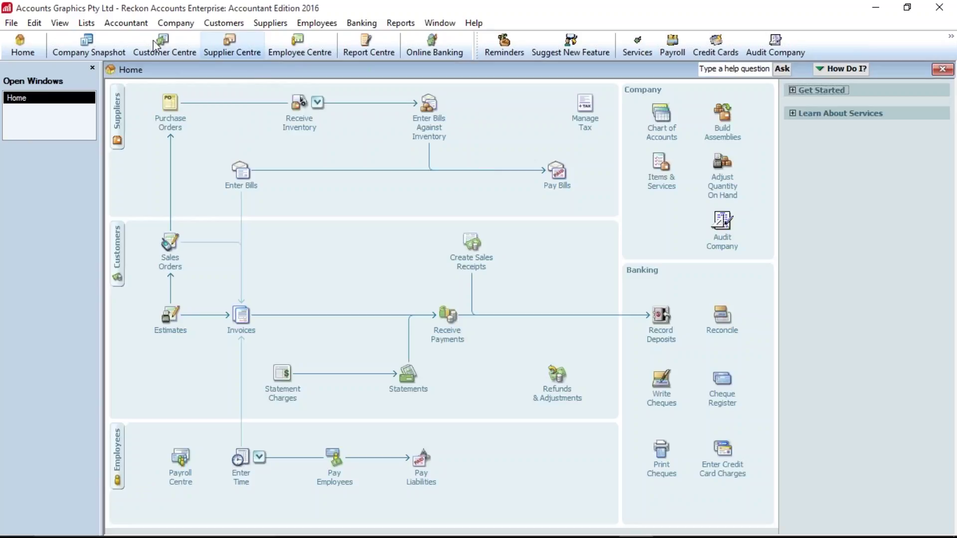
left_click(86, 23)
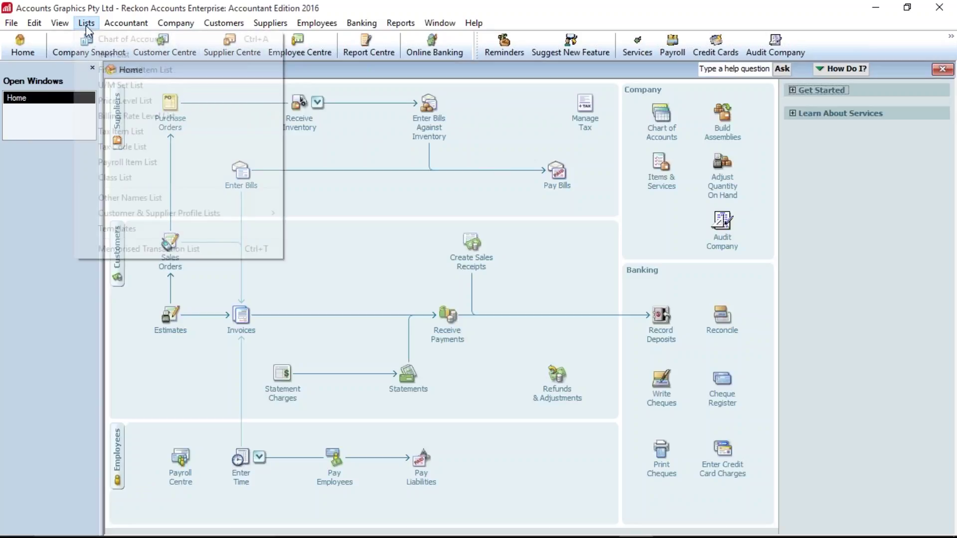
left_click(112, 56)
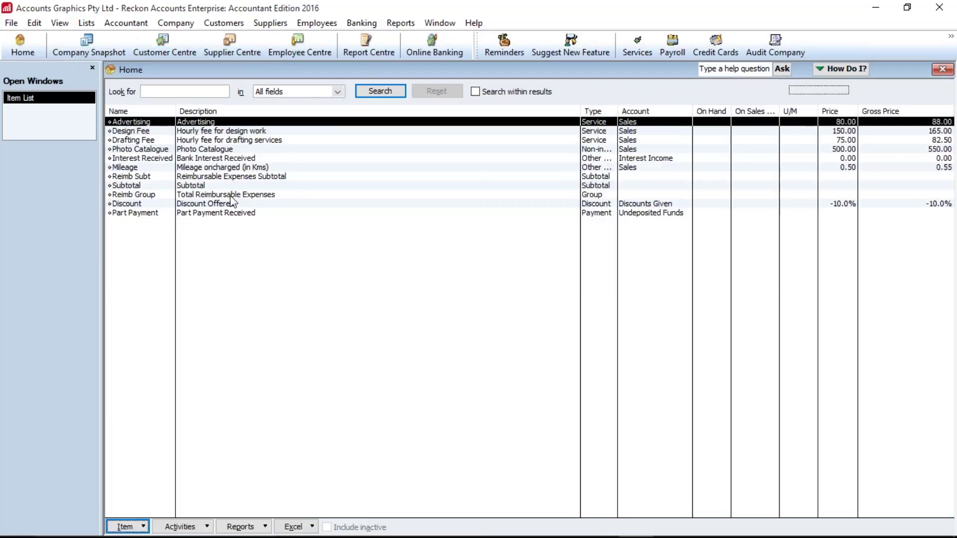
key("Escape")
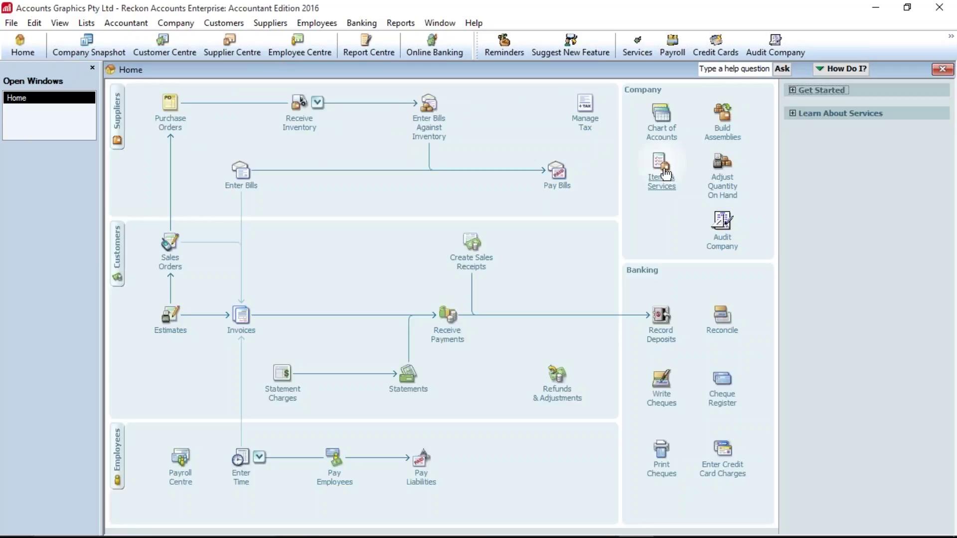
Step: Open the item list and widen the Type column until the full item types are readable
left_click(663, 172)
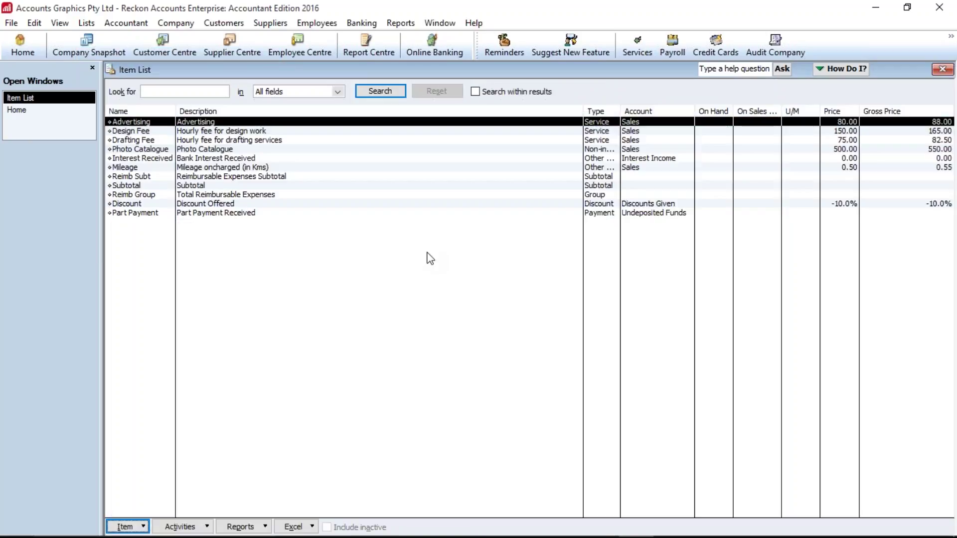
left_click_drag(585, 113, 623, 114)
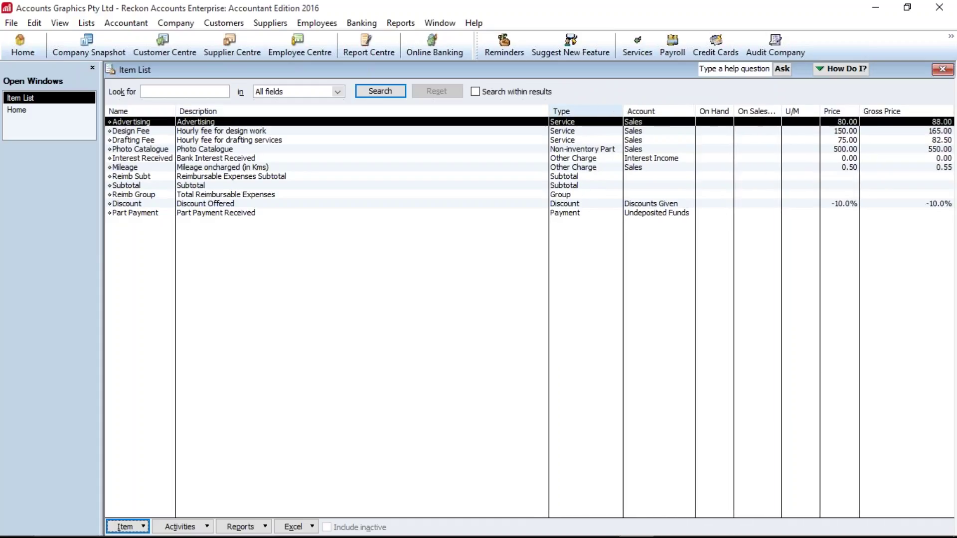
left_click_drag(554, 109, 536, 112)
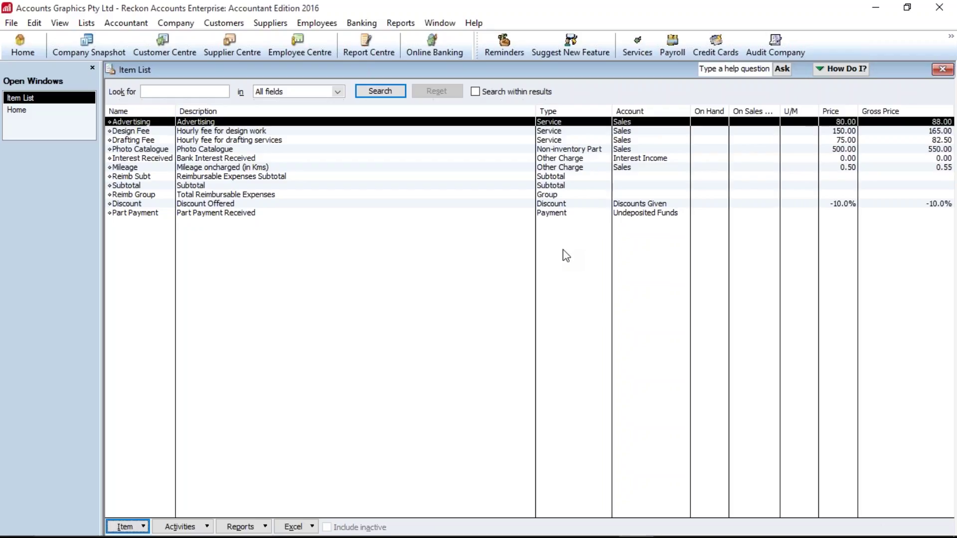
key("ctrl+n")
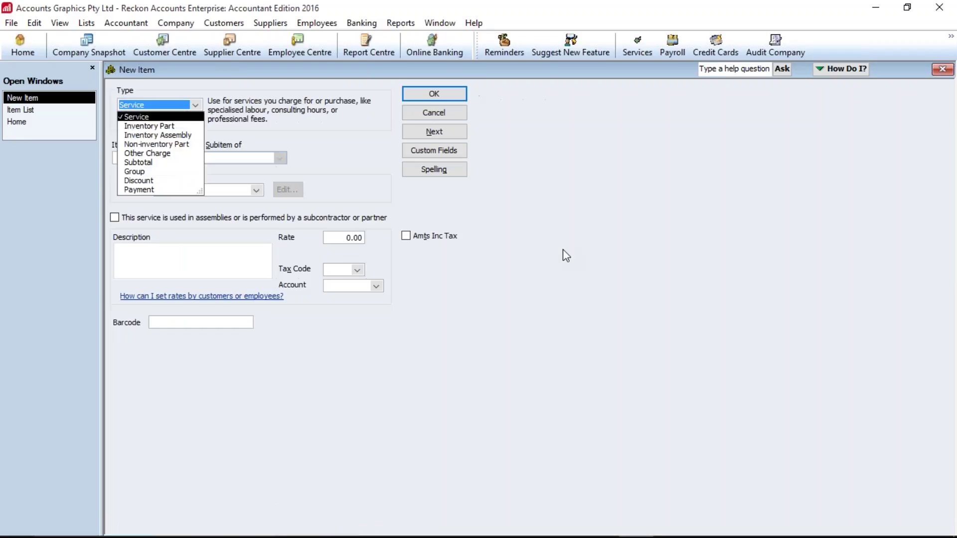
key("Escape")
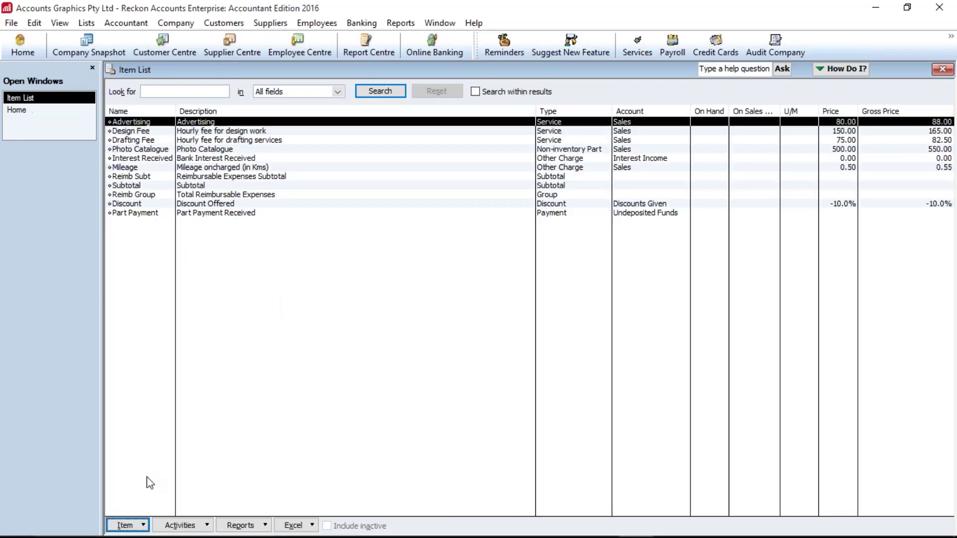
left_click(127, 525)
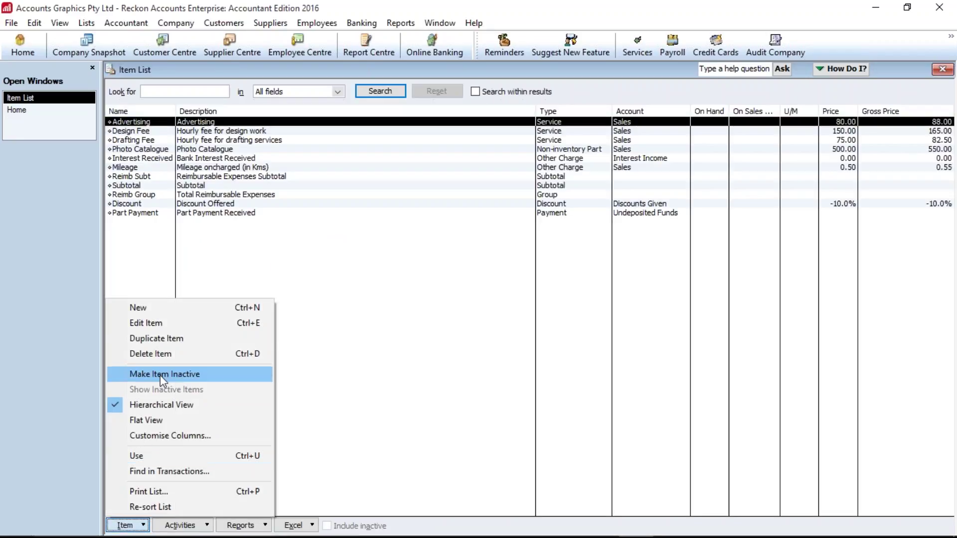
left_click(257, 276)
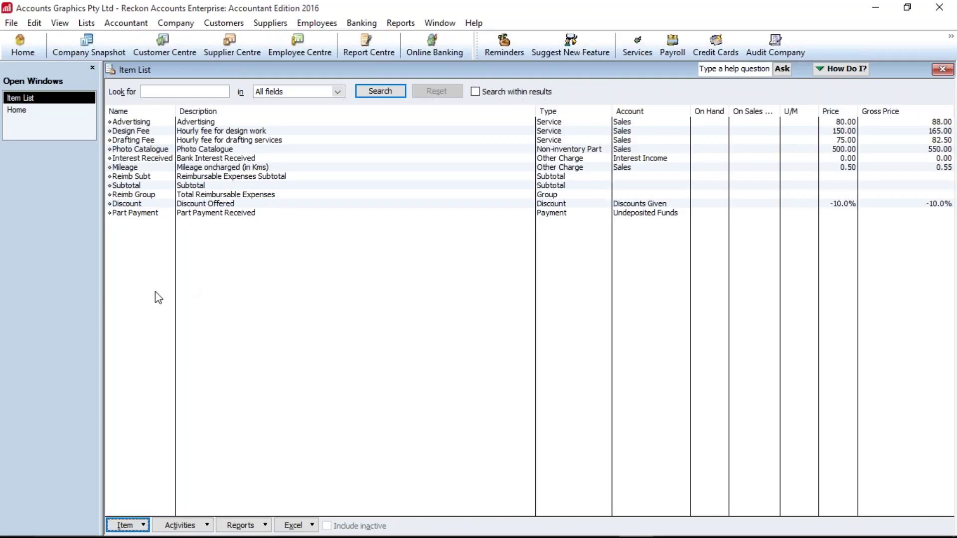
Step: Start a new item of type Inventory Part and name it Film
right_click(232, 309)
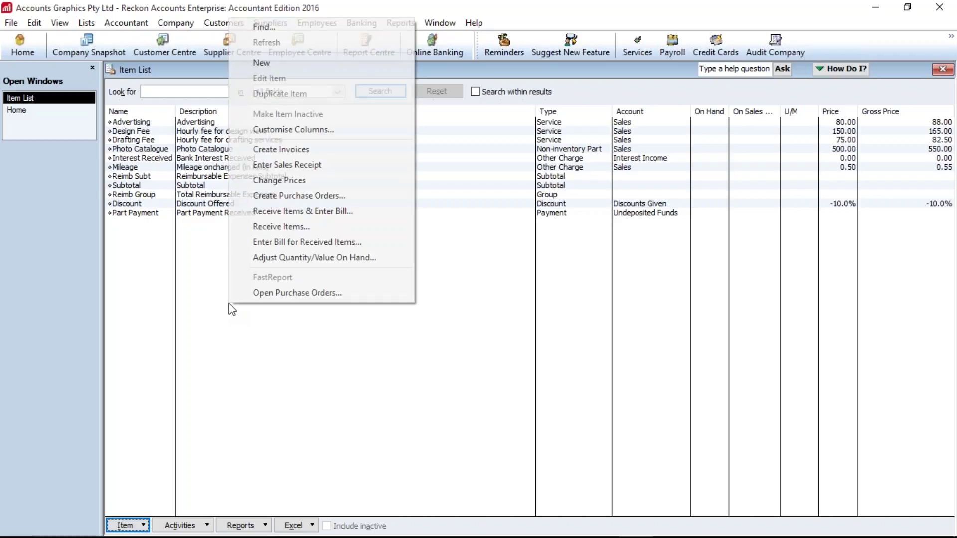
left_click(283, 70)
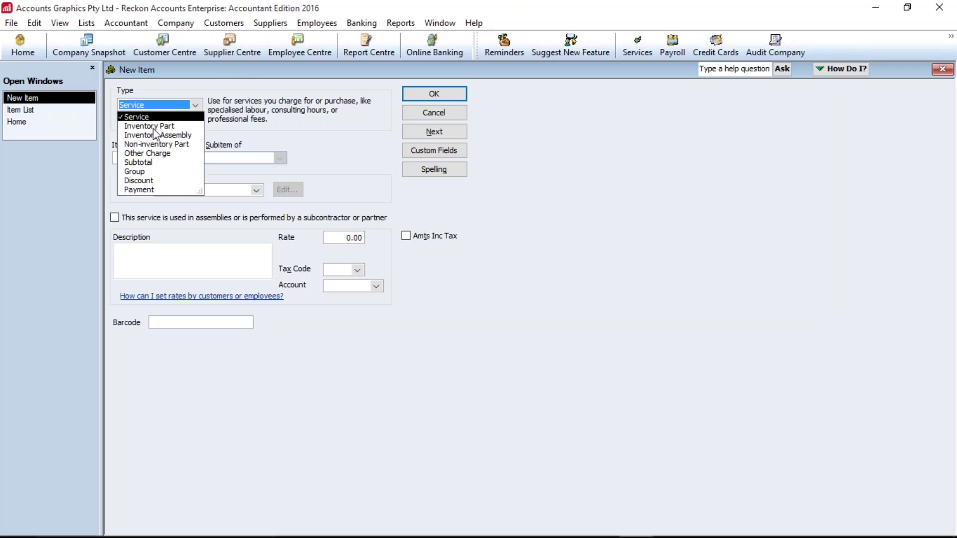
left_click(154, 126)
key("Tab")
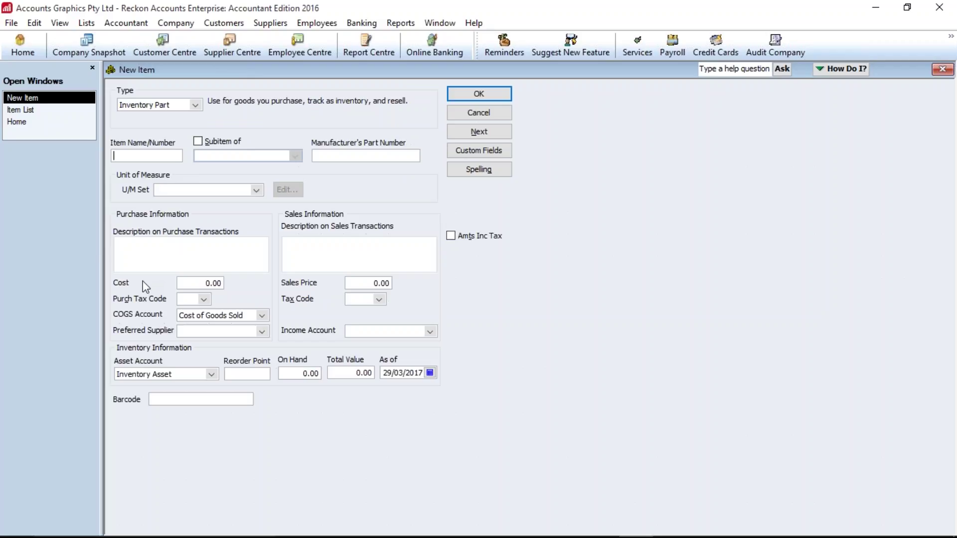
type("Film")
key("Tab")
key("Tab")
key("Tab")
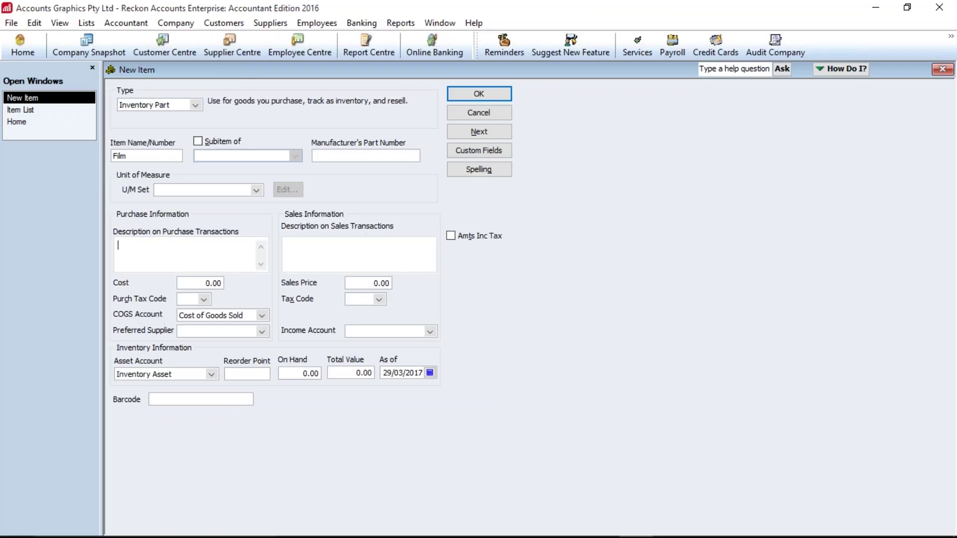
Step: Fill in the purchase information with description Bromide, cost 25.00 and purchase tax code NCG, keeping the Cost of Goods Sold account
type("Bromide")
key("Tab")
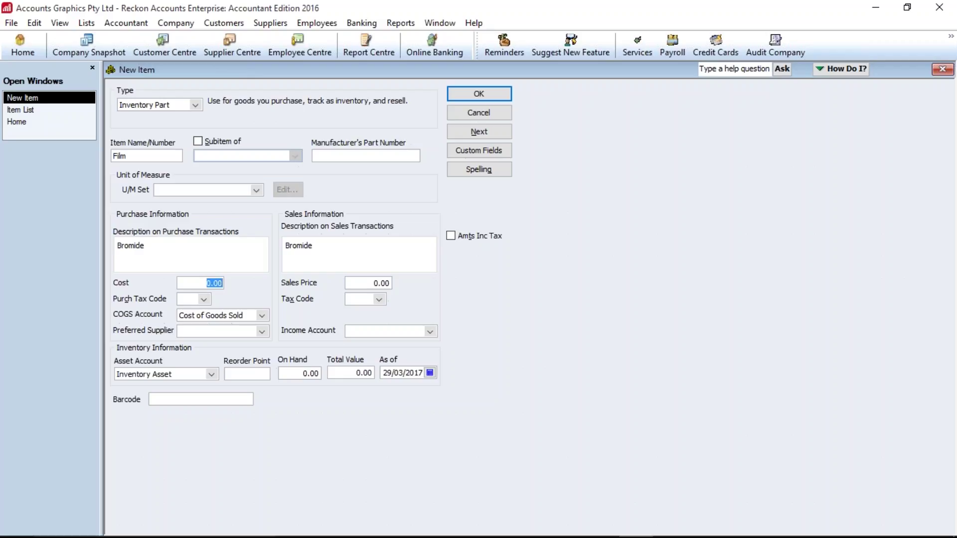
type("25")
key("Tab")
type("NCG")
key("Tab")
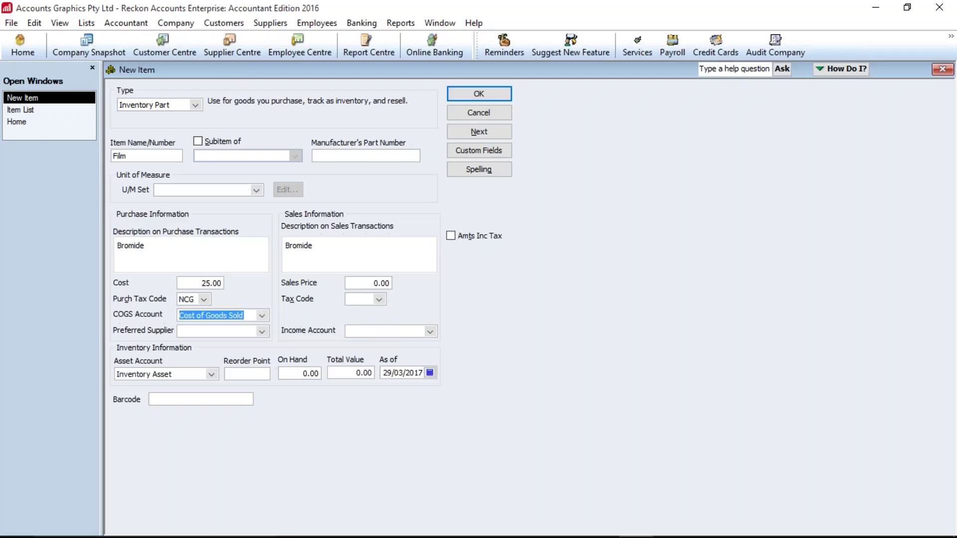
key("Tab")
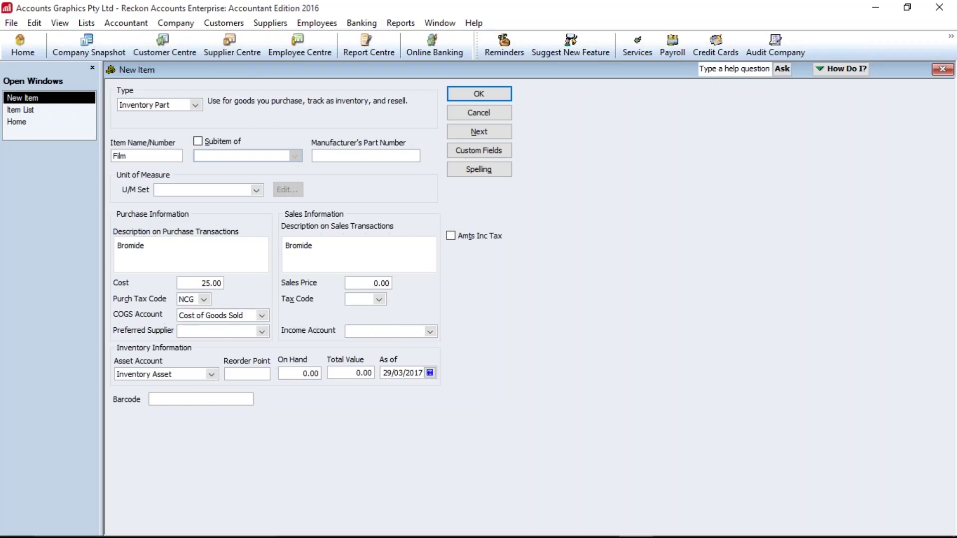
Step: Fill in the sales information with sales price 50.00, tax code GST and income account Sales
key("Tab")
key("Tab")
type("50")
key("Tab")
type("G")
key("Tab")
type("Sale")
key("Tab")
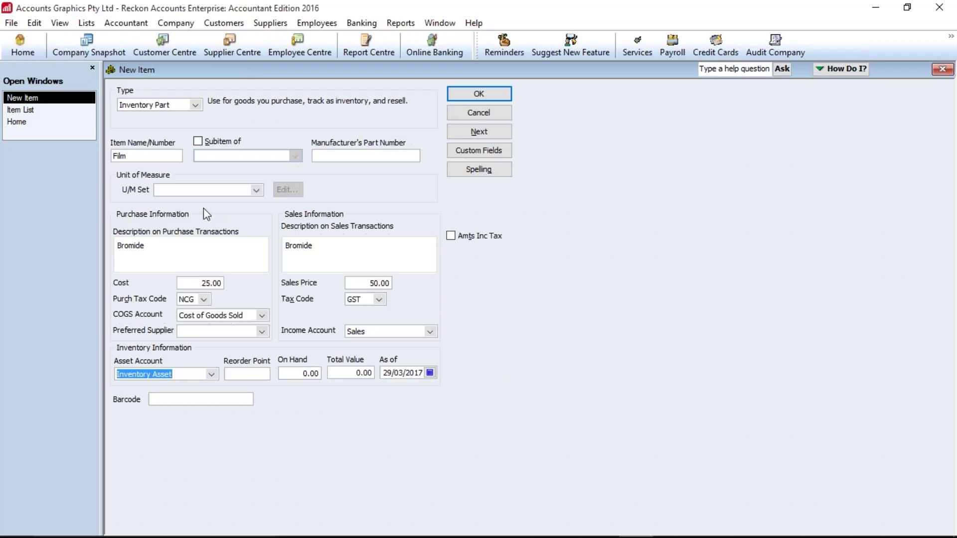
Step: Create a new unit of measure set for Film, choosing the Count type and each as the base unit
left_click(217, 190)
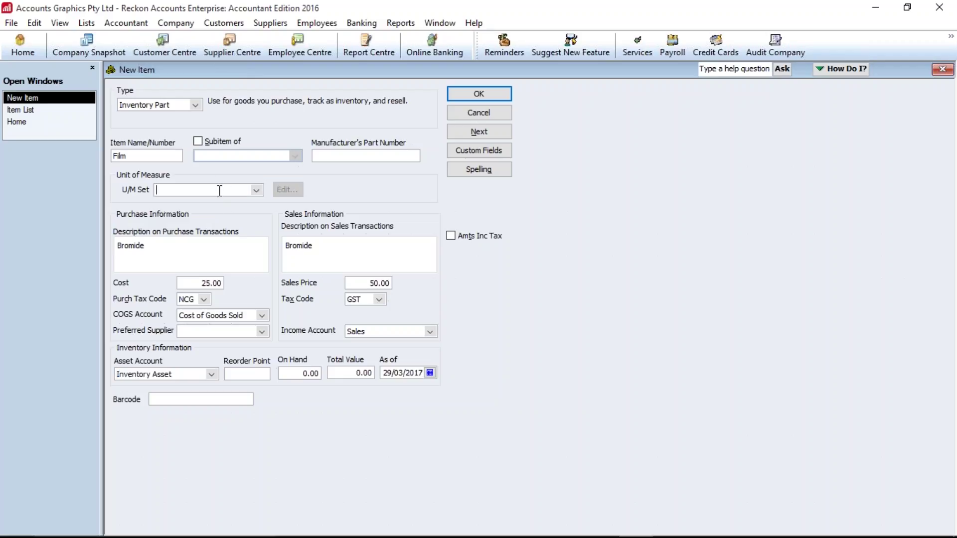
left_click(256, 190)
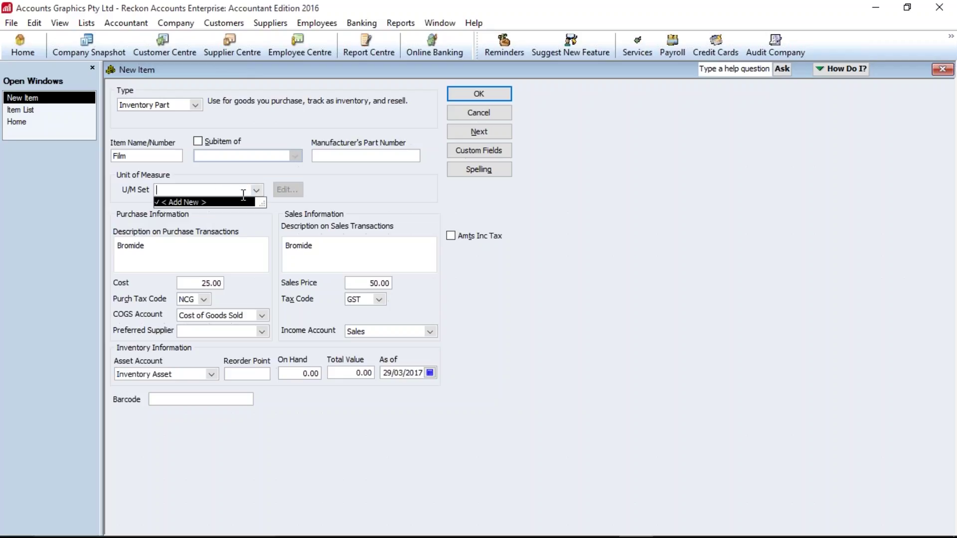
left_click(216, 202)
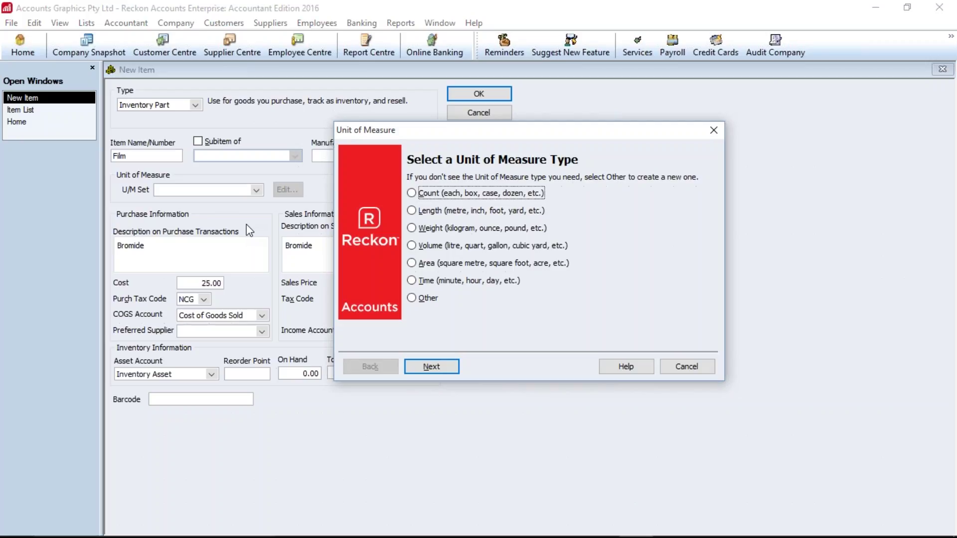
left_click(425, 197)
left_click(440, 370)
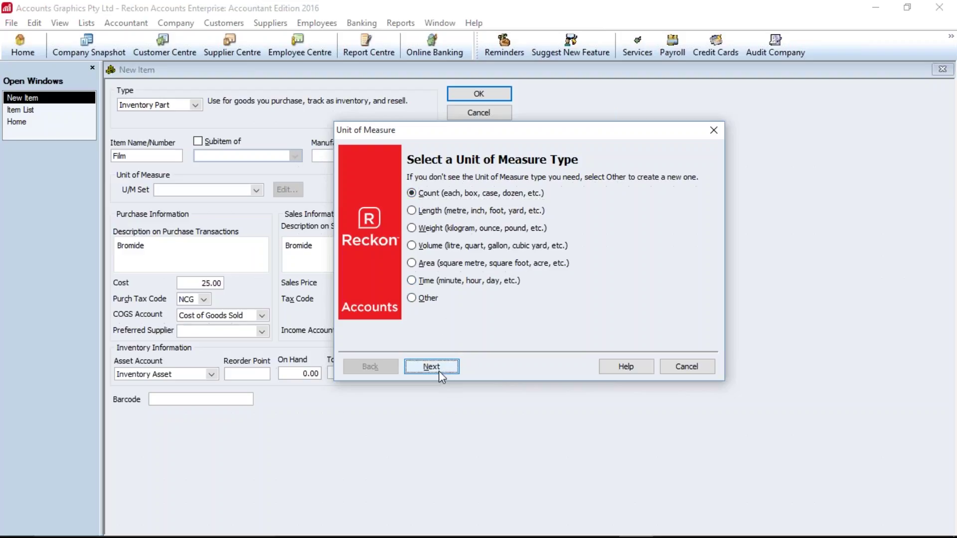
left_click(424, 192)
left_click(433, 367)
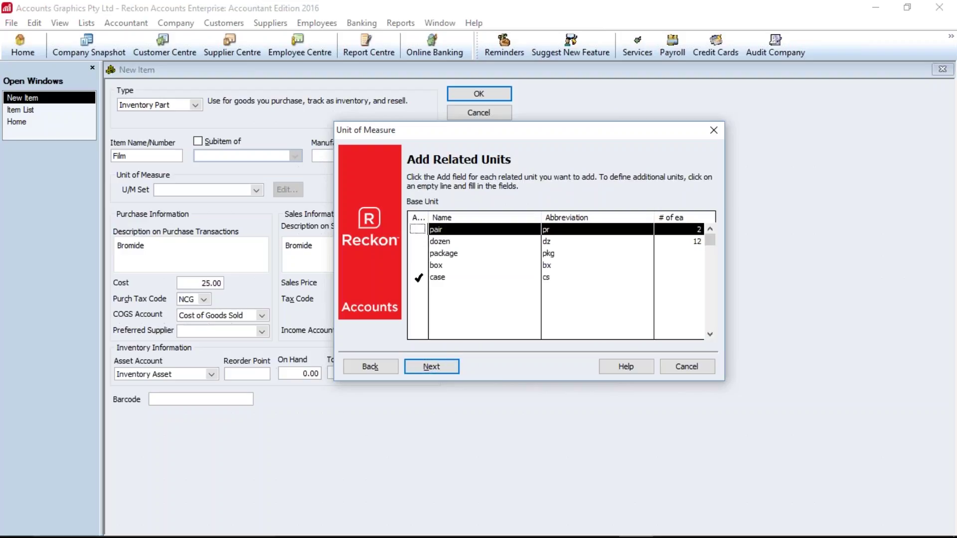
Step: Include box as a related unit containing 24 each, leaving case unselected
left_click(414, 266)
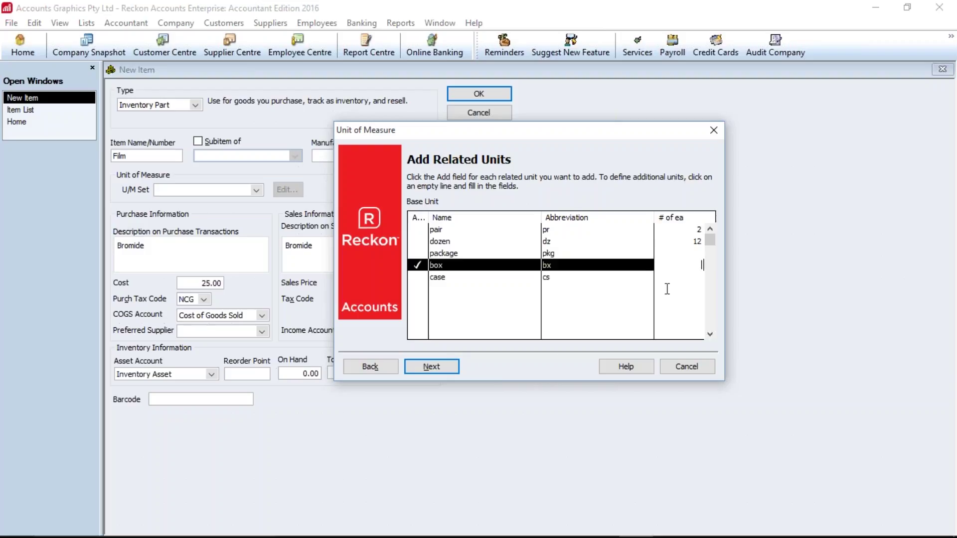
type("24")
left_click(700, 277)
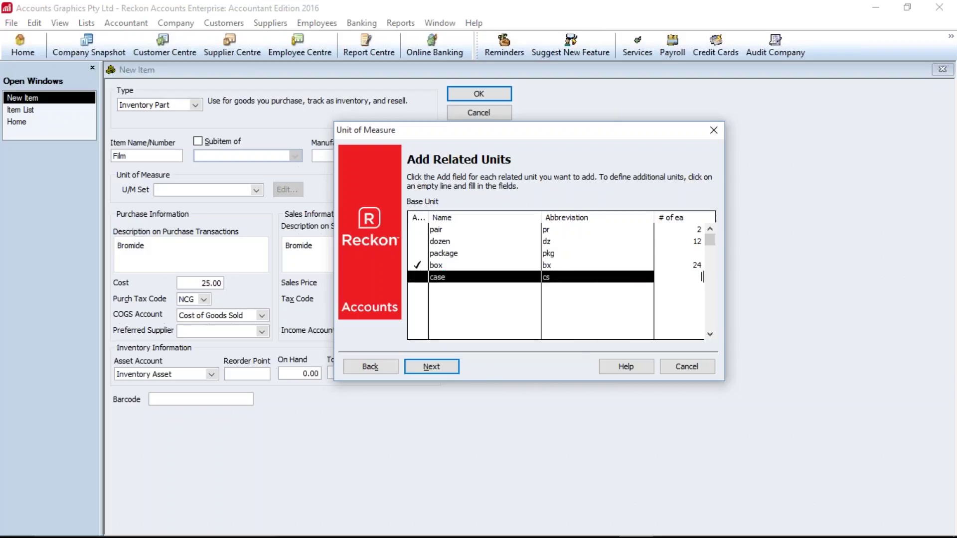
key("Tab")
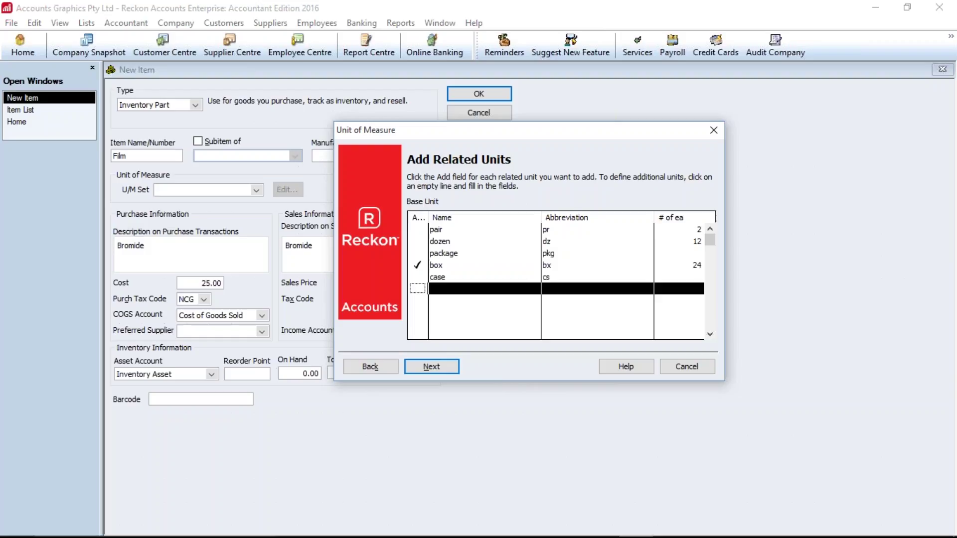
Step: Add a custom related unit named 6 pack with abbreviation 6pk, containing 6 each
left_click(417, 289)
key("Tab")
type("6 pack")
key("Tab")
type("6pk")
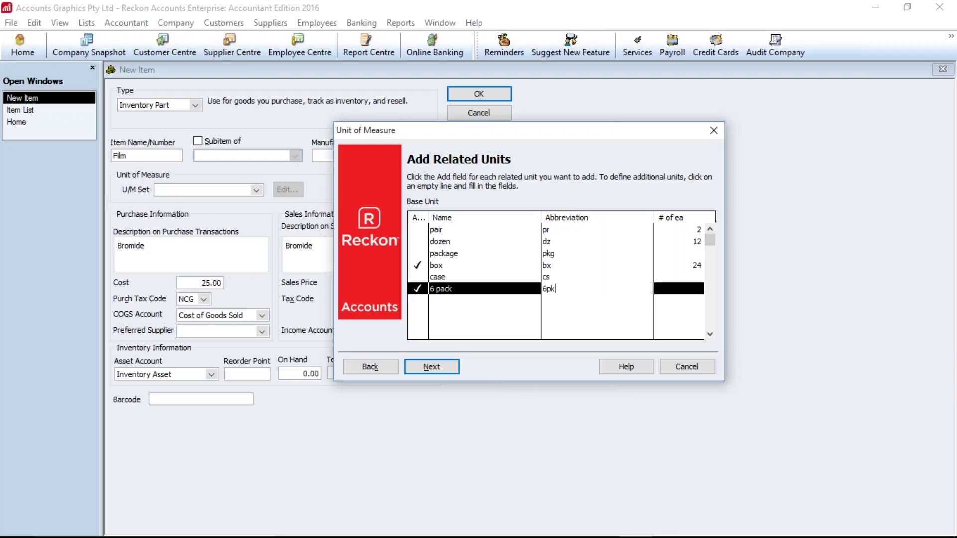
key("Tab")
type("6")
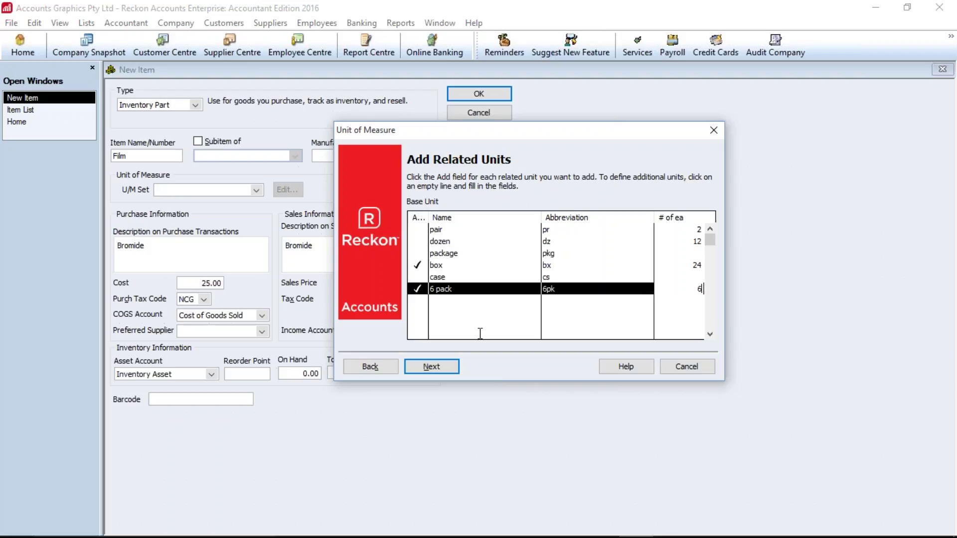
left_click(471, 241)
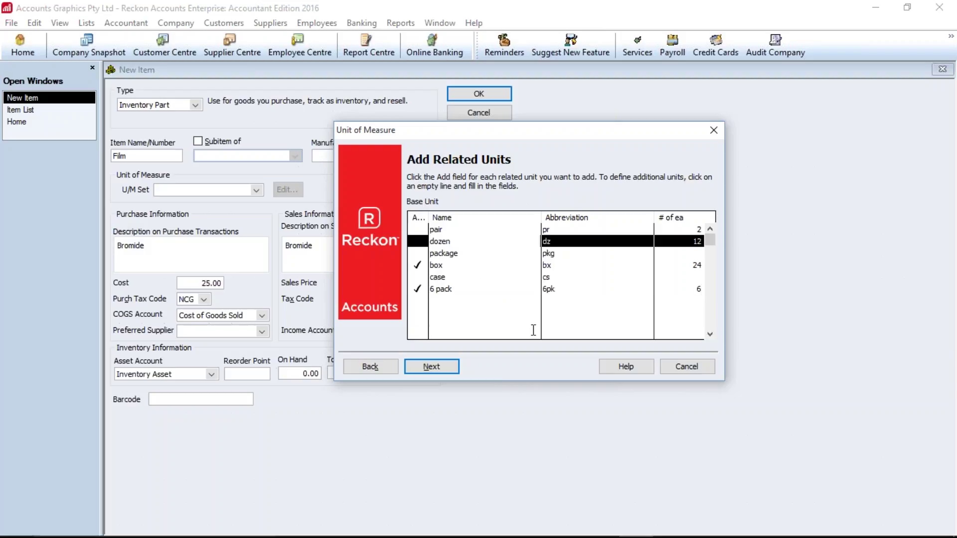
Step: Choose the default purchase unit and finish the unit of measure set under the name Film UoM
left_click(437, 370)
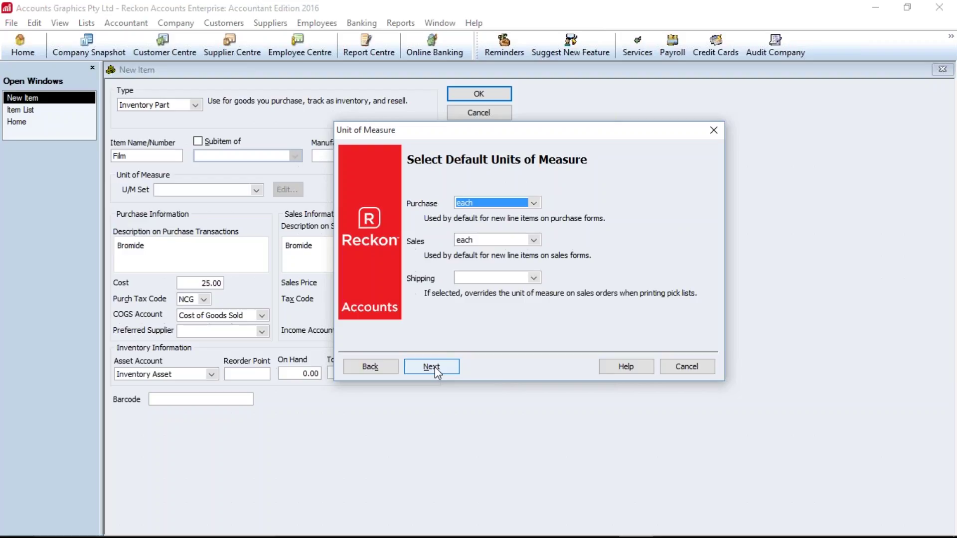
left_click(534, 203)
left_click(477, 226)
left_click(441, 364)
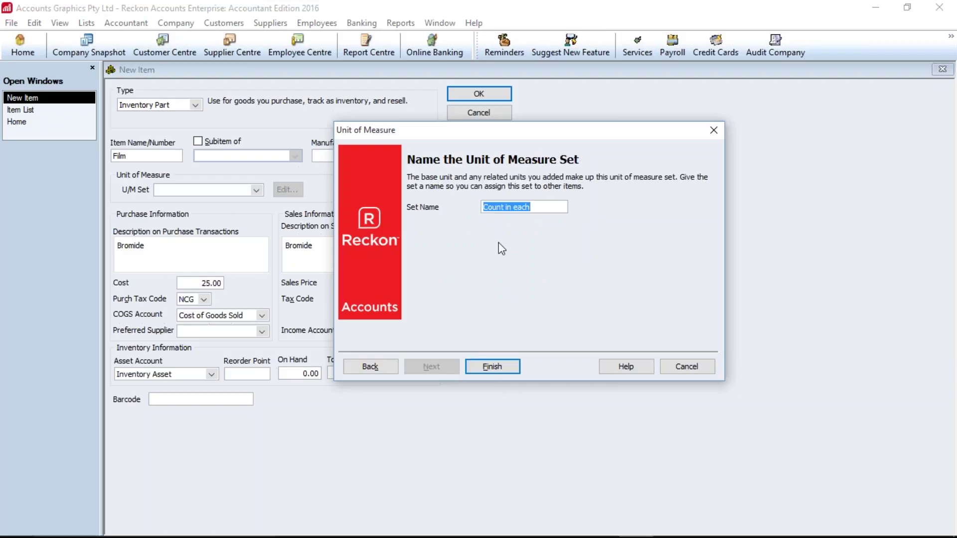
type("Fil")
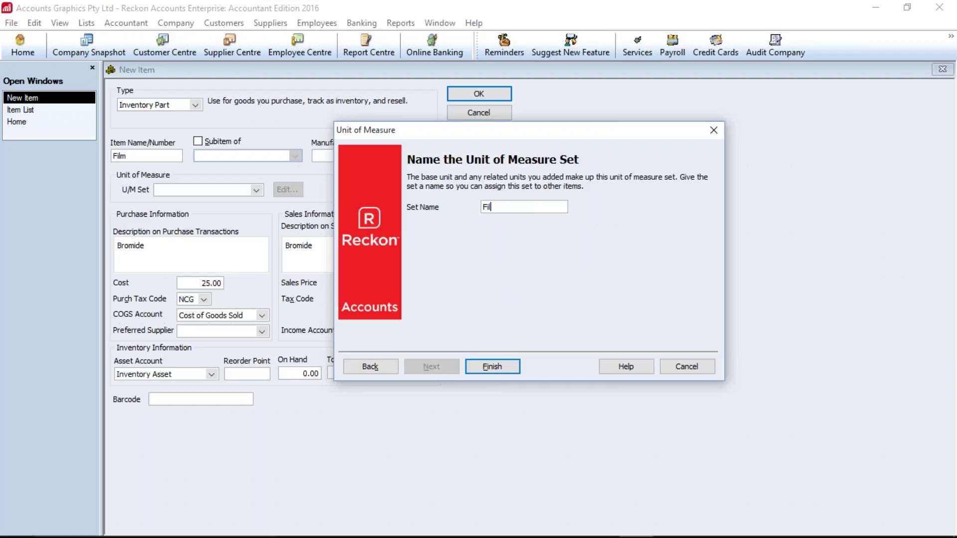
type("m UoM")
left_click(498, 373)
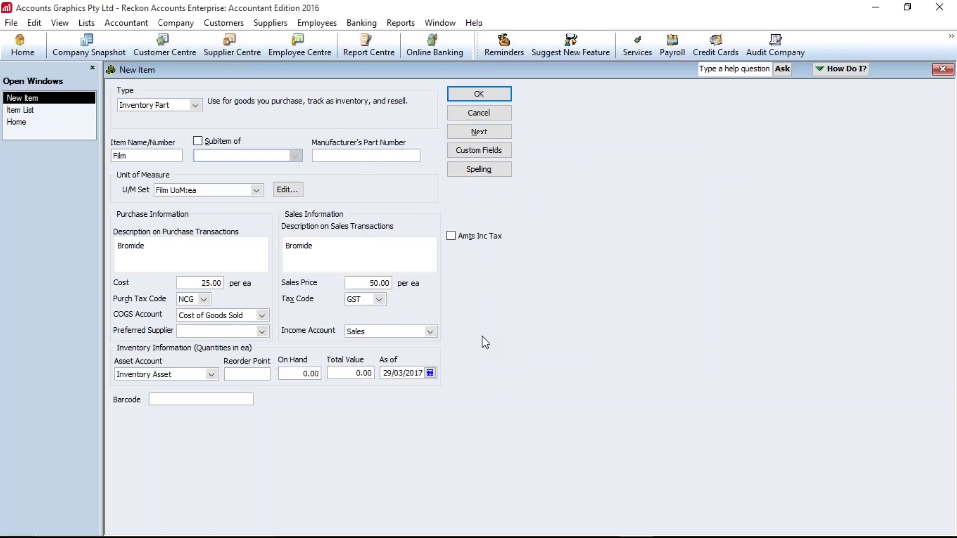
Step: Save the Film item and start another inventory part named Poster Board 1x1m
left_click(480, 132)
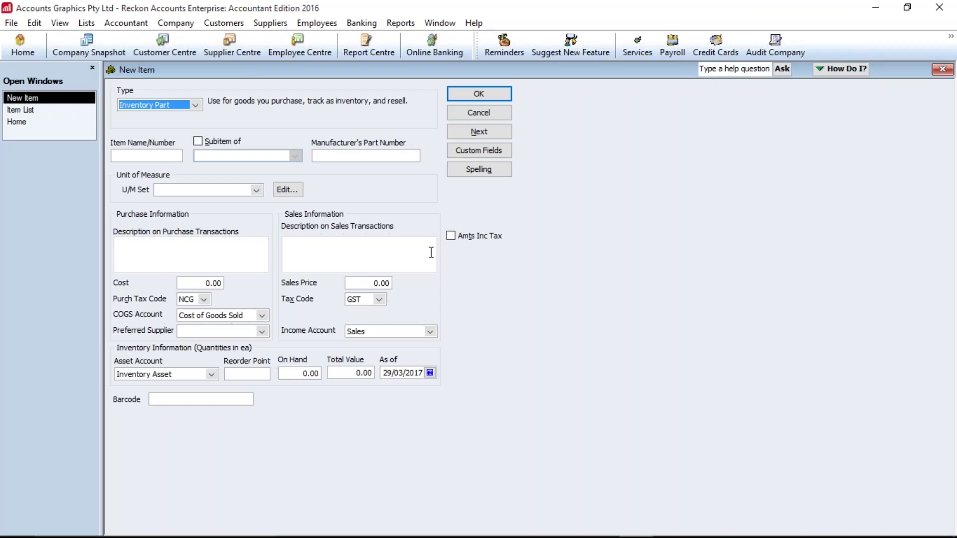
key("Tab")
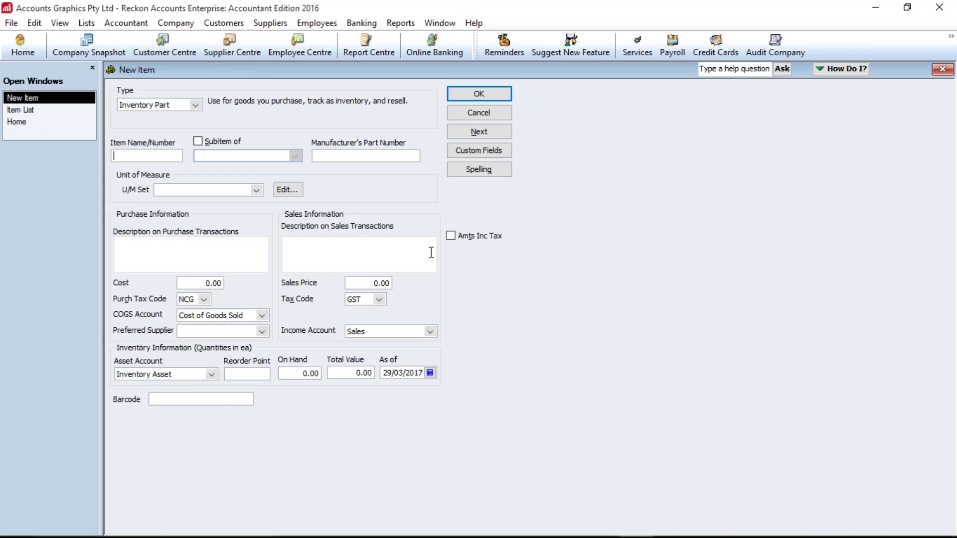
type("Poster Board 1x1m")
key("Tab")
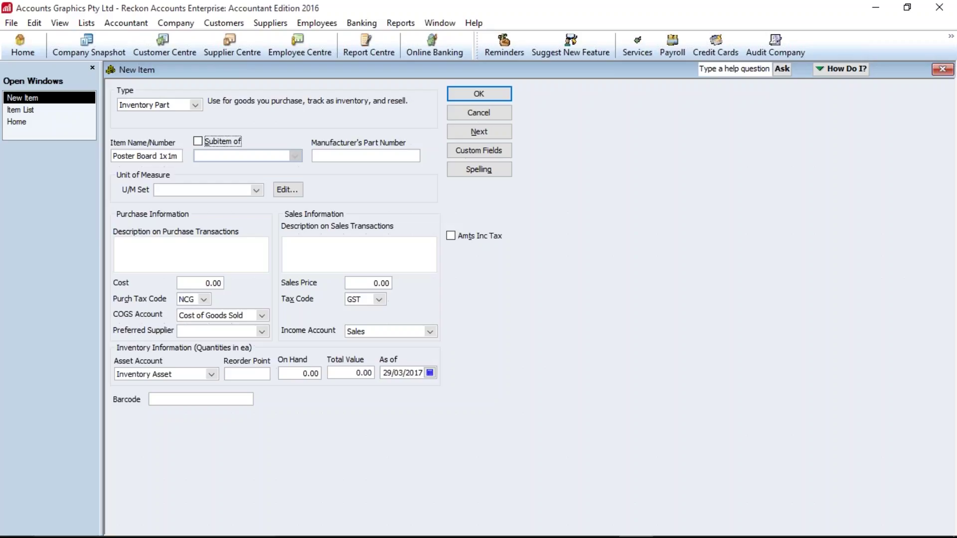
key("Tab")
key("Tab")
key("Tab")
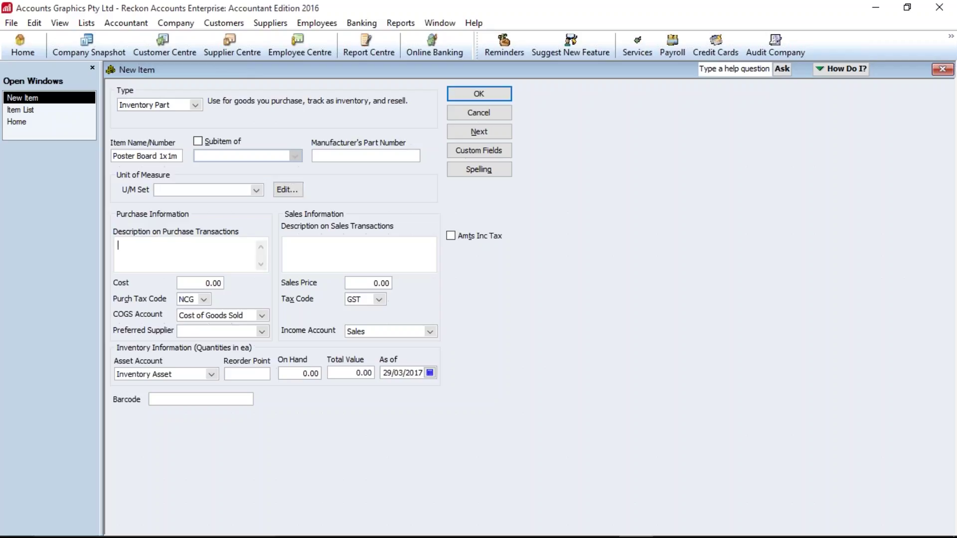
Step: Enter Poster Board 2x5 sqm as the description on purchase transactions
type("POster")
key("BackSpace")
key("BackSpace")
key("BackSpace")
key("BackSpace")
type("oster Board 2x5 sqm")
key("Tab")
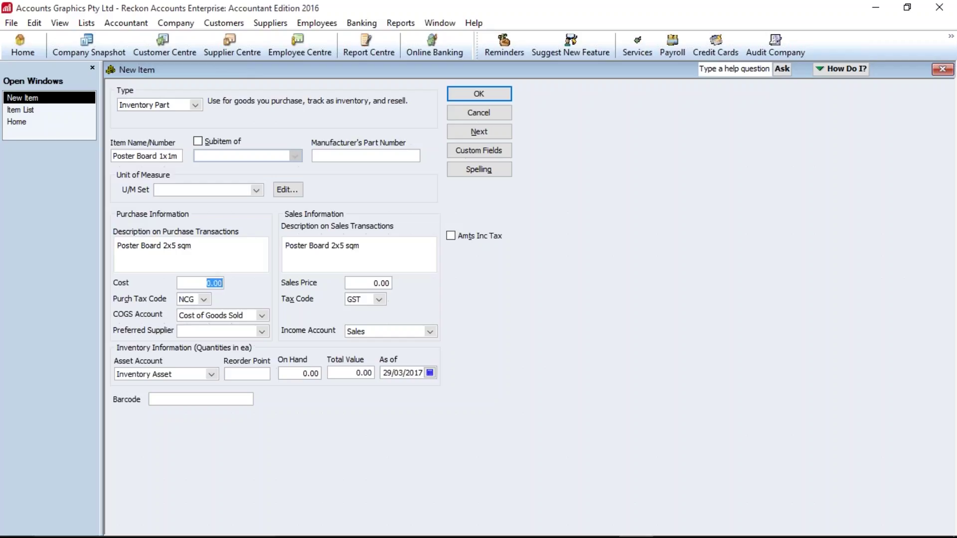
Step: Set the poster board's cost to 5.00 and its preferred supplier to Graphics Supplies, keeping the NCG purchase tax code
type("5")
key("Tab")
key("Tab")
key("Tab")
type("G")
key("Tab")
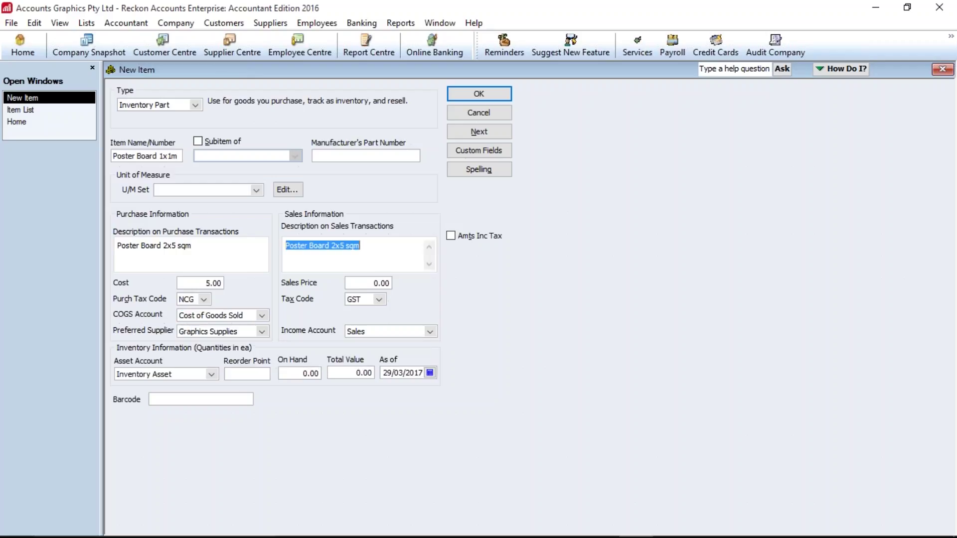
Step: Change the description on sales transactions to Poster Board 1x1 sqm
key("Tab")
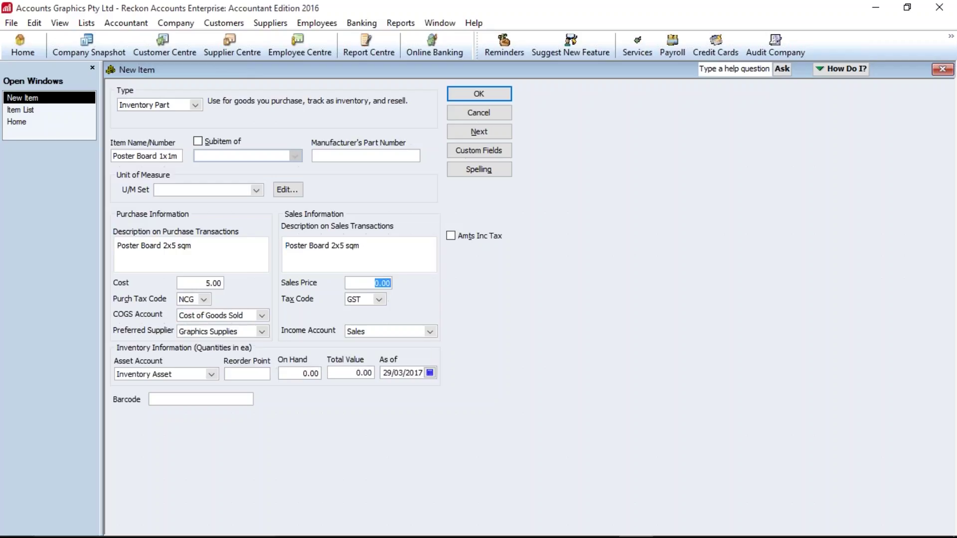
key("shift+Tab")
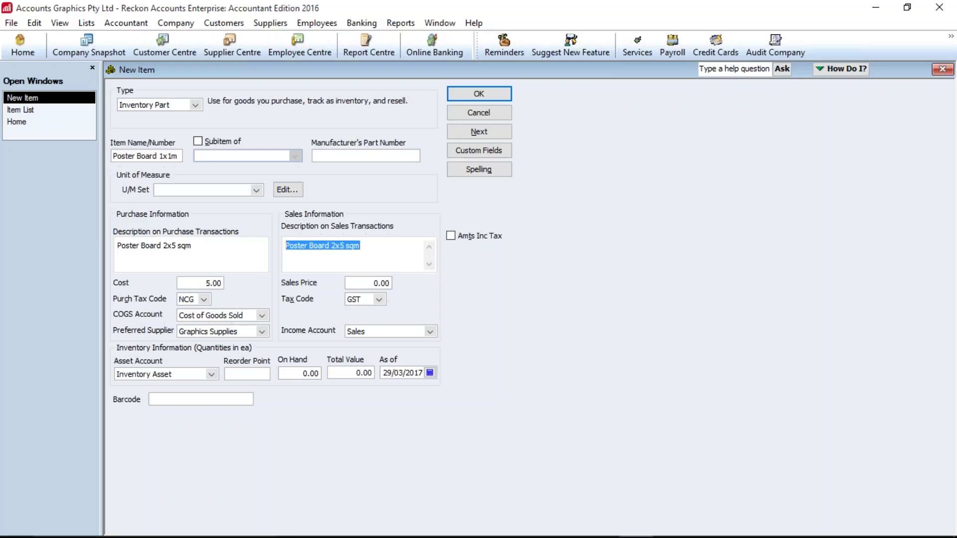
left_click(351, 245)
key("BackSpace")
type("1")
key("BackSpace")
type("1x1")
key("Tab")
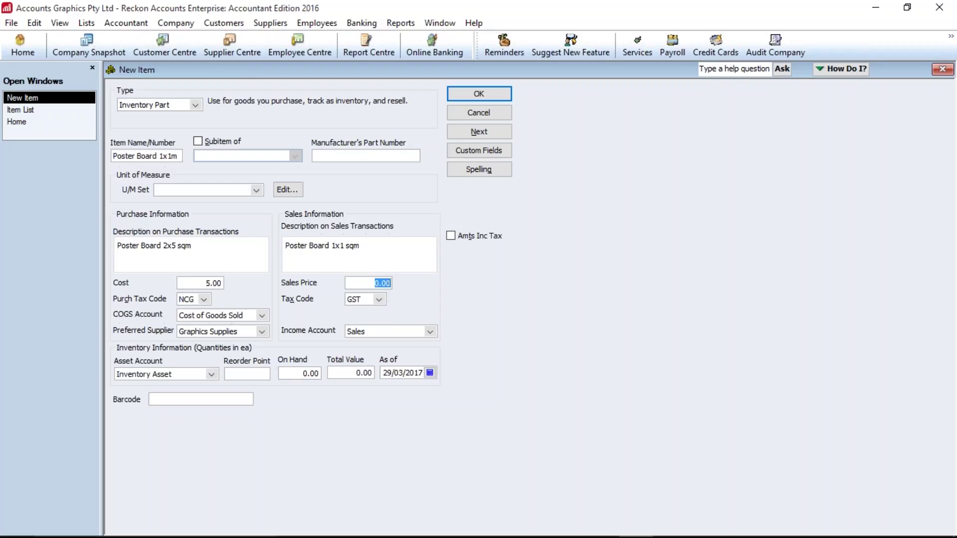
Step: Set the sales price to 10.00 and the quantity on hand to 10
type("10")
key("Tab")
key("Tab")
key("Tab")
key("Tab")
key("Tab")
type("10")
key("Tab")
key("shift+Tab")
key("Tab")
key("Tab")
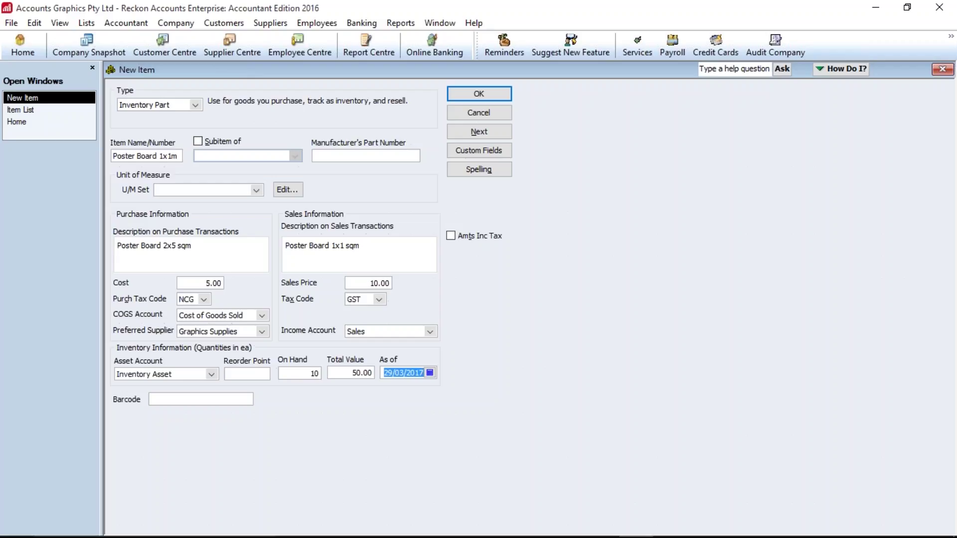
Step: Set the As of date of the poster board's opening stock to 30/06/2016
type("300616")
key("Tab")
key("shift+Tab")
type("30/")
key("BackSpace")
type("06/2016")
key("Tab")
key("shift+Tab")
type("300317")
key("Tab")
key("shift+Tab")
type("30/06/2016")
key("Tab")
Step: Create a new unit of measure set for the poster board, choosing the Area type and square metre as the base unit
left_click(256, 190)
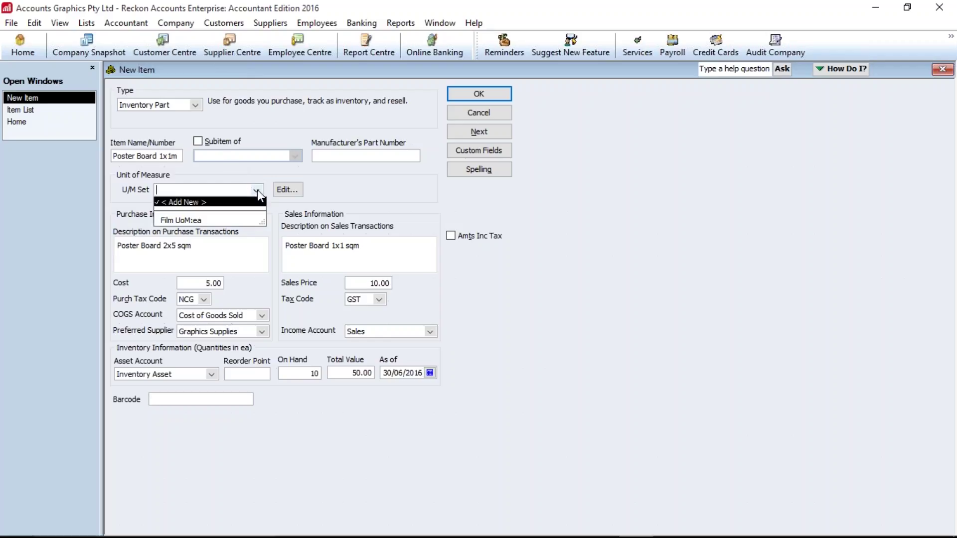
left_click(182, 203)
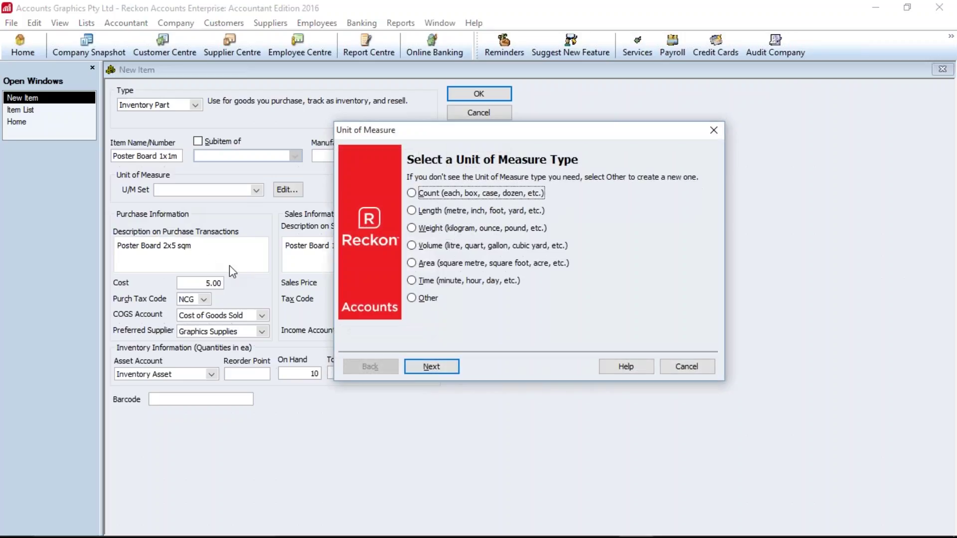
left_click(420, 264)
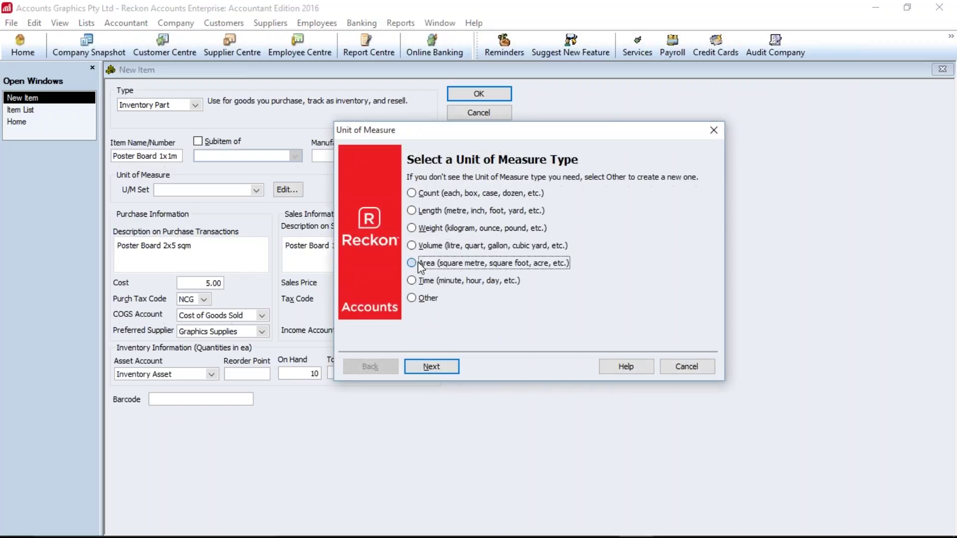
left_click(444, 369)
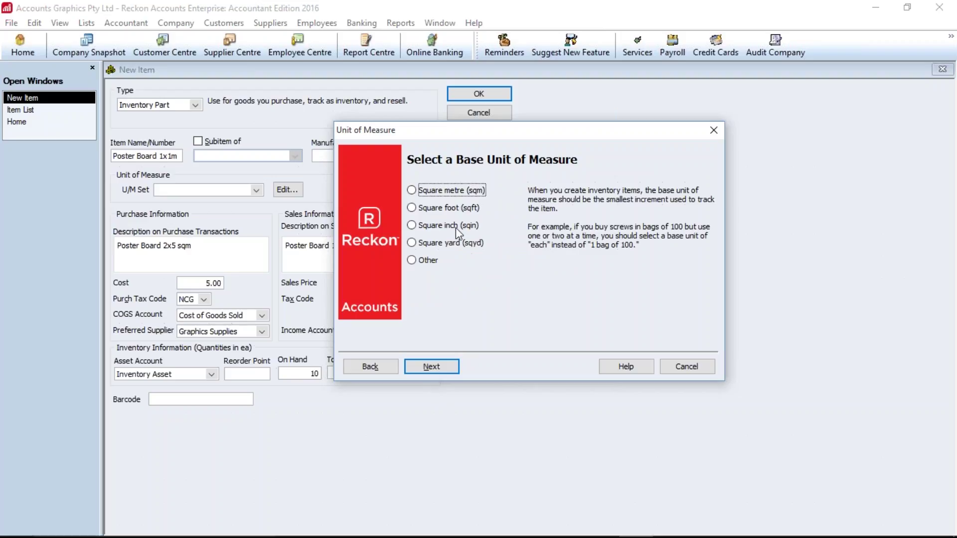
left_click(437, 194)
left_click(432, 370)
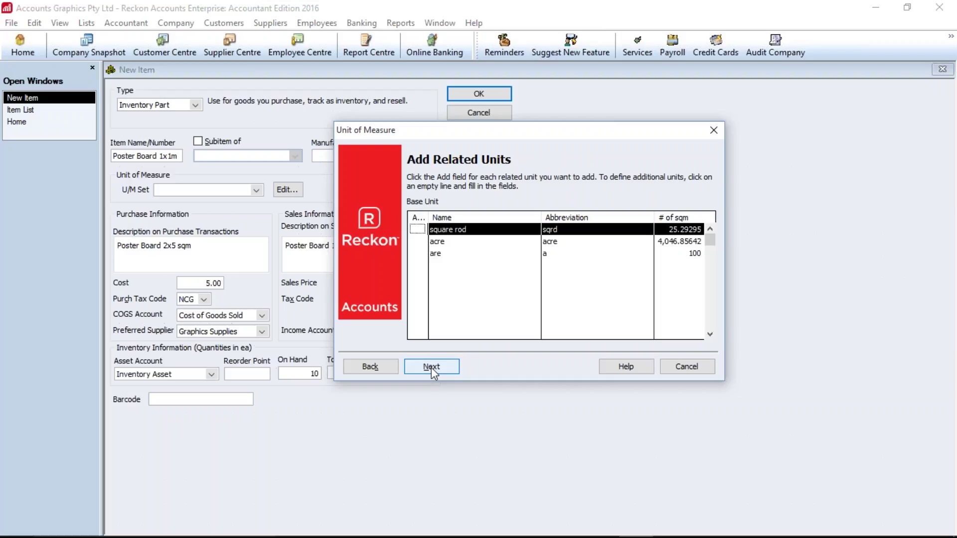
Step: Add a custom related unit named 2x5 sqm with abbreviation 2x5, containing 10 sqm
left_click(433, 266)
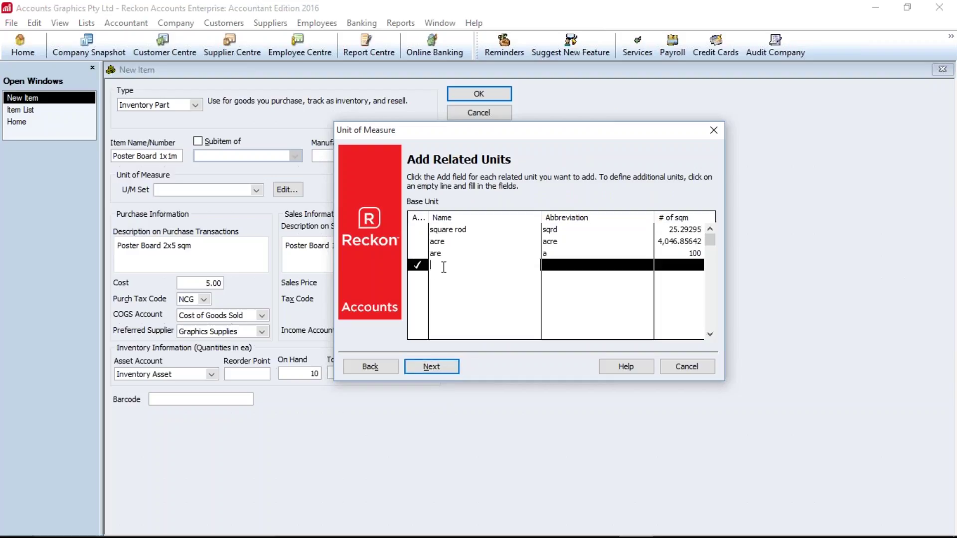
type("2x5 sqm")
key("Tab")
type("2x5")
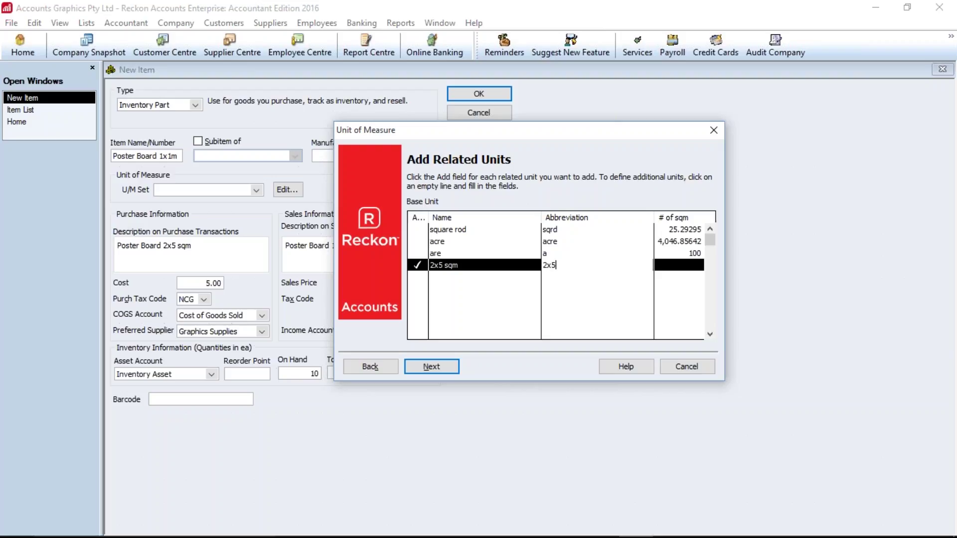
key("Tab")
type("10")
key("Tab")
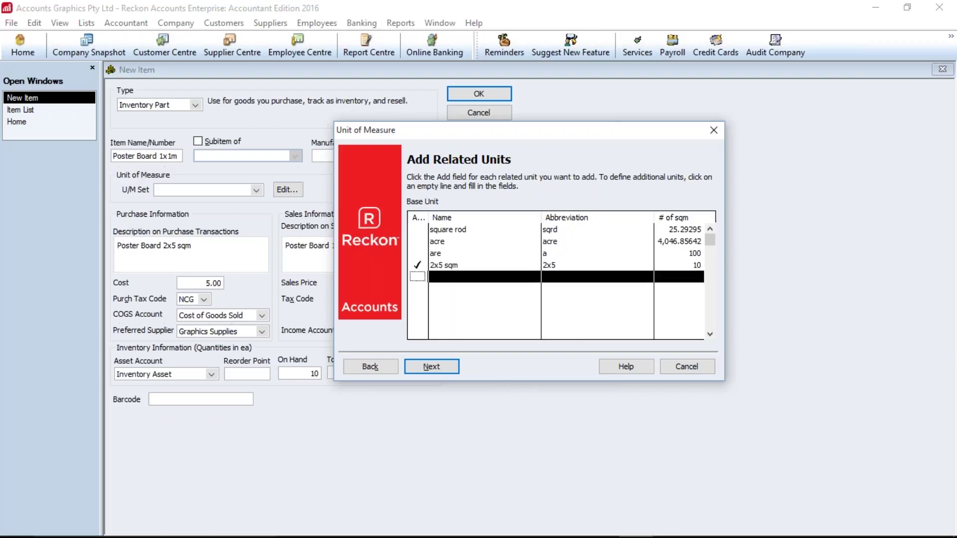
Step: Choose 2x5 sqm as the default purchase unit for the poster board's unit of measure set
left_click(445, 368)
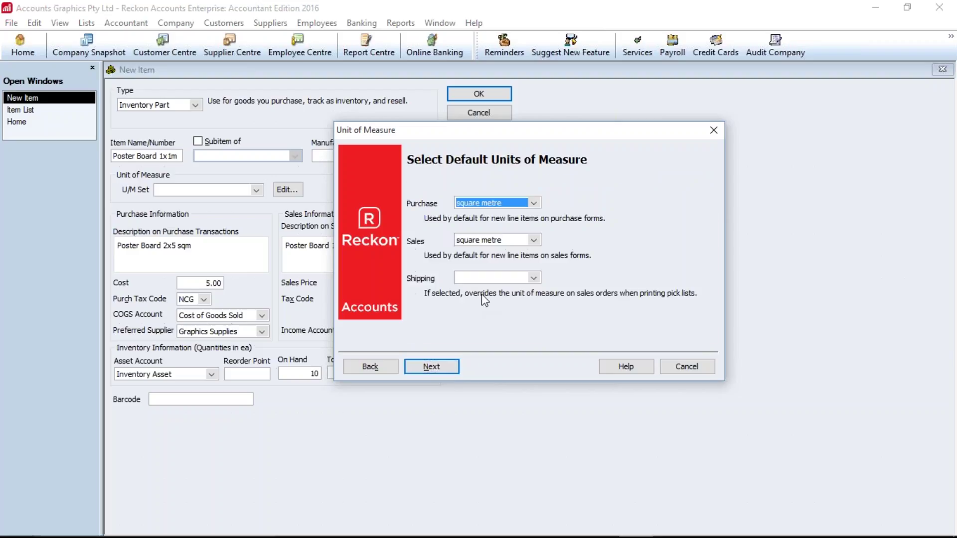
left_click(534, 203)
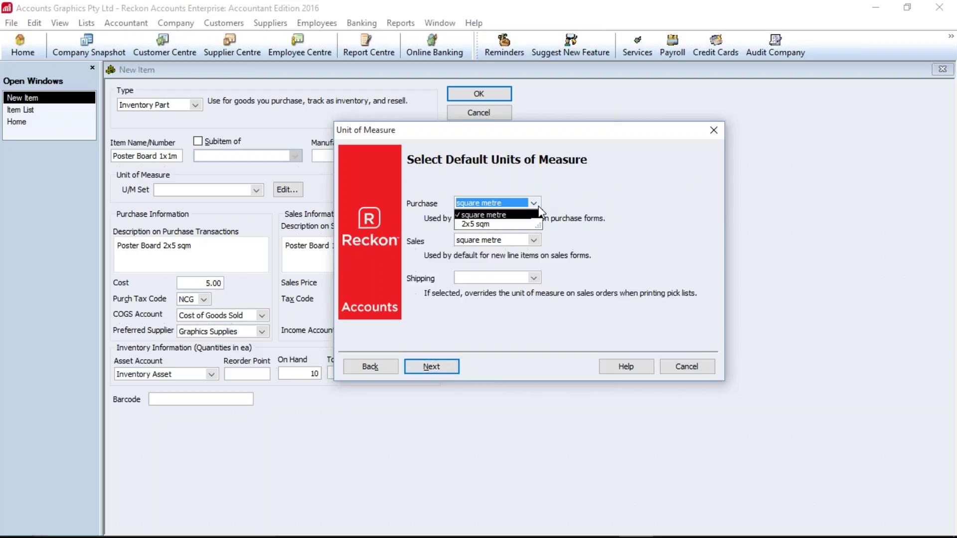
left_click(492, 223)
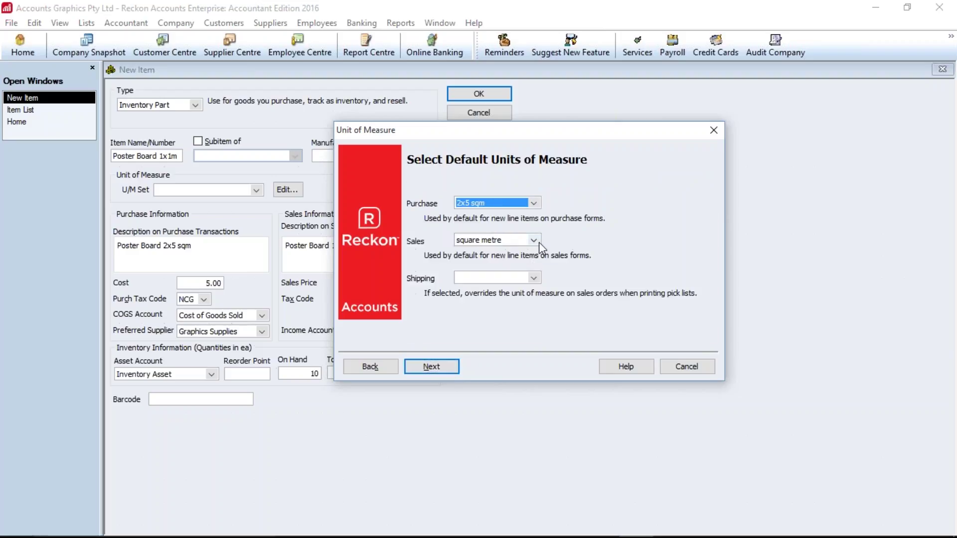
Step: Name the unit of measure set Board UoM, finish it and save the poster board item
left_click(432, 367)
type("Bo")
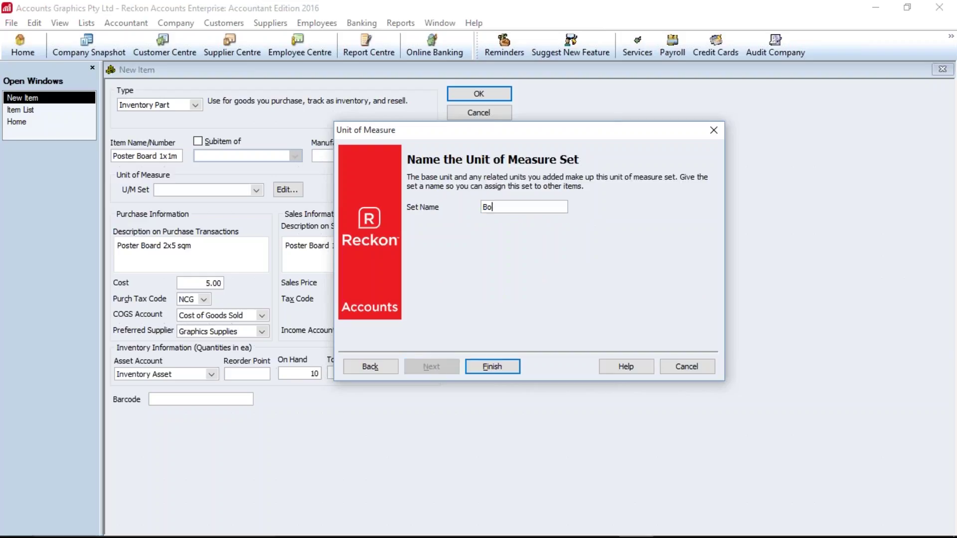
type("ard UoM")
left_click(504, 368)
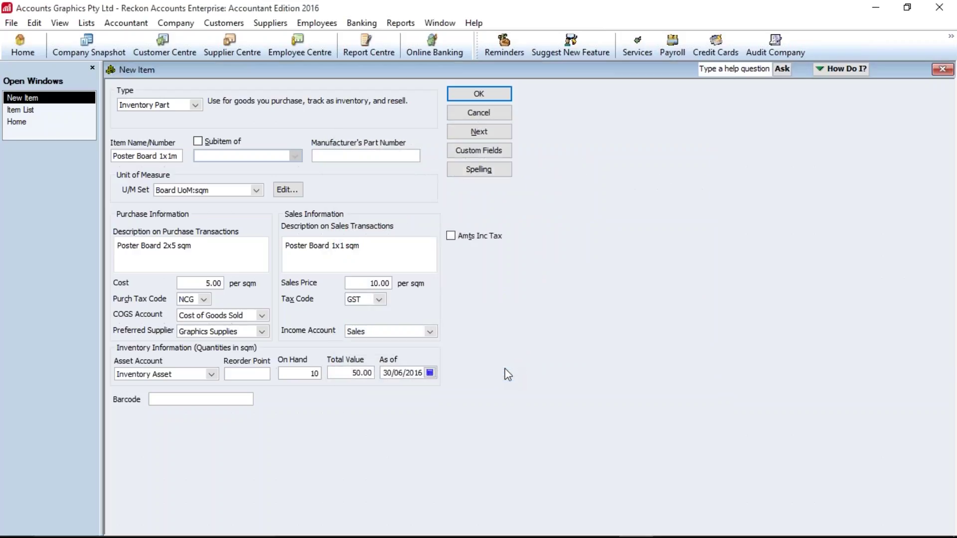
left_click(487, 95)
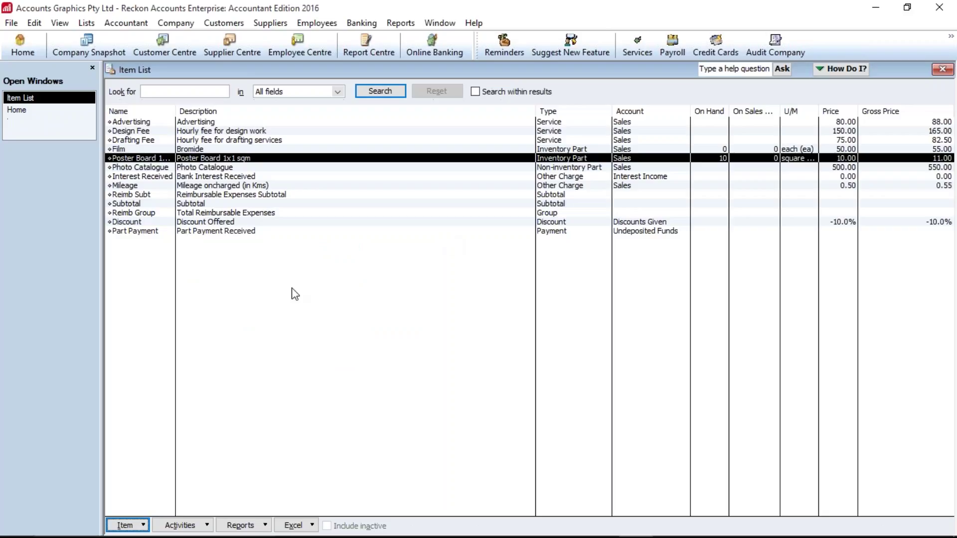
Step: Widen the item list's Name column so the full poster board name fits
left_click(295, 294)
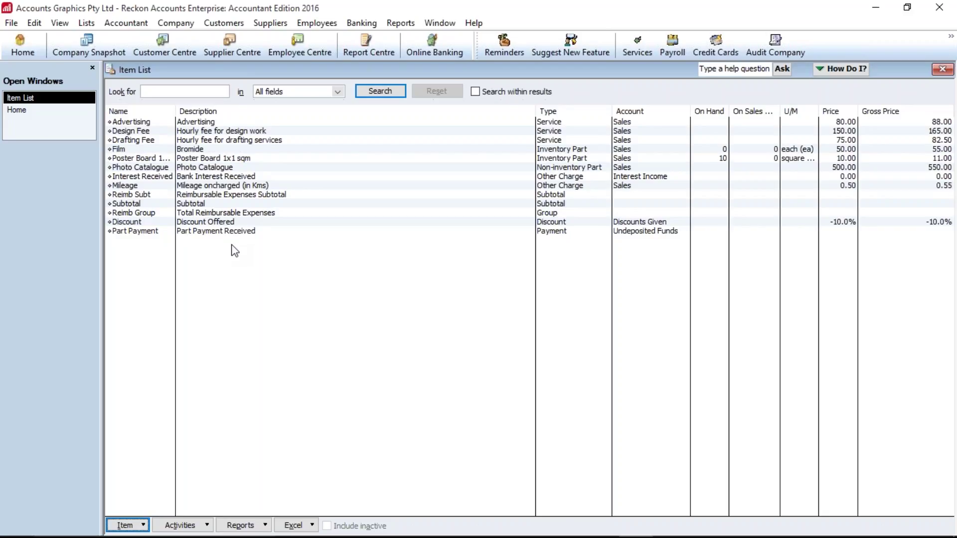
left_click(262, 157)
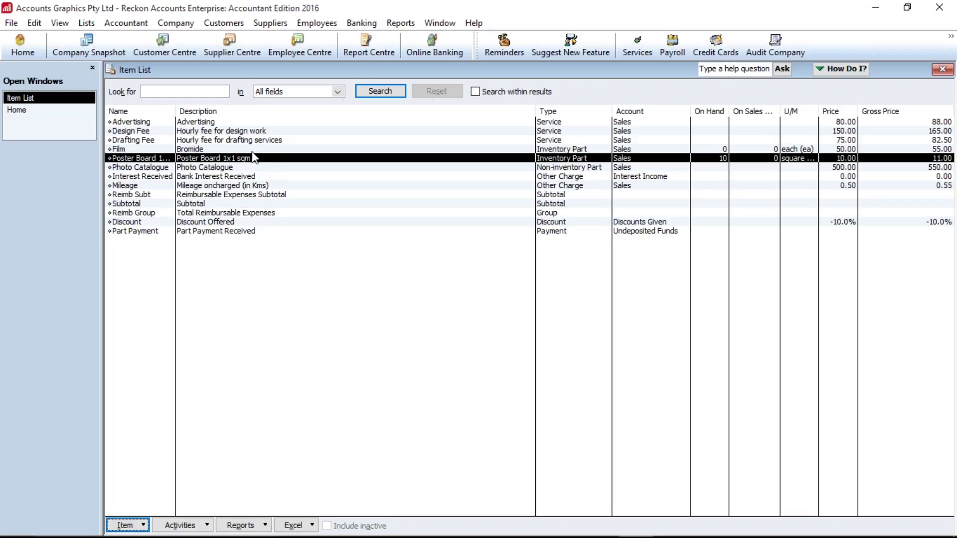
left_click(234, 150)
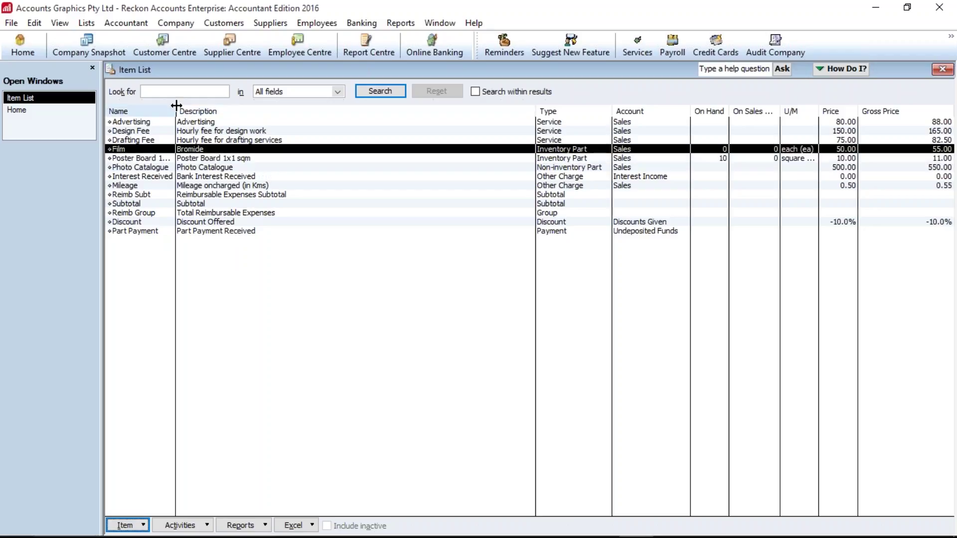
left_click_drag(176, 105, 191, 106)
left_click(348, 167)
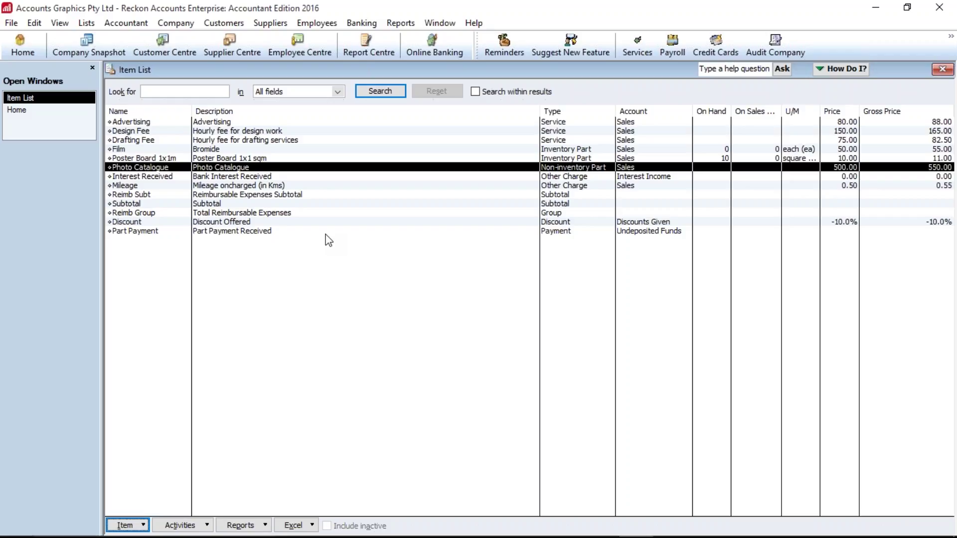
Step: Move the second icon bar section onto its own row and add a Purchase Order shortcut described as Create POs
left_click(19, 52)
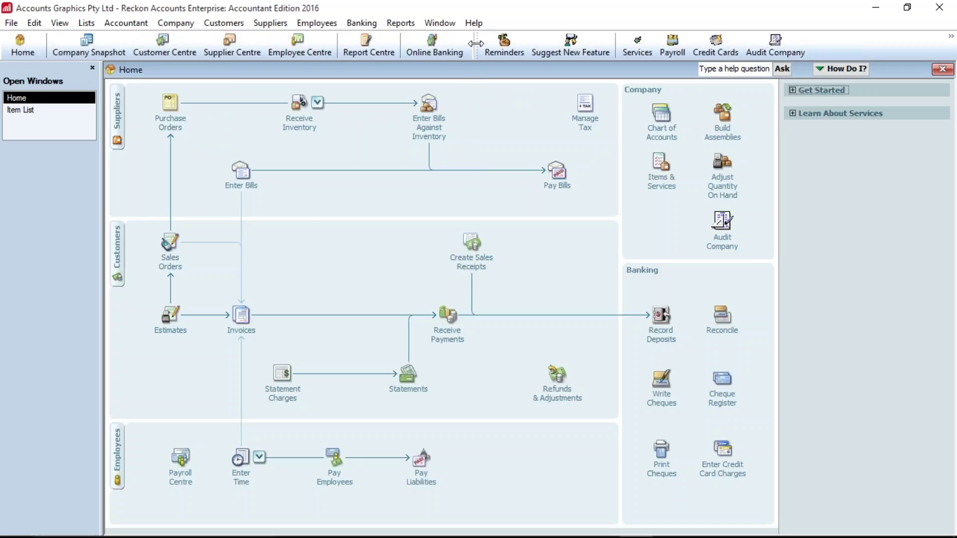
left_click_drag(476, 60, 202, 88)
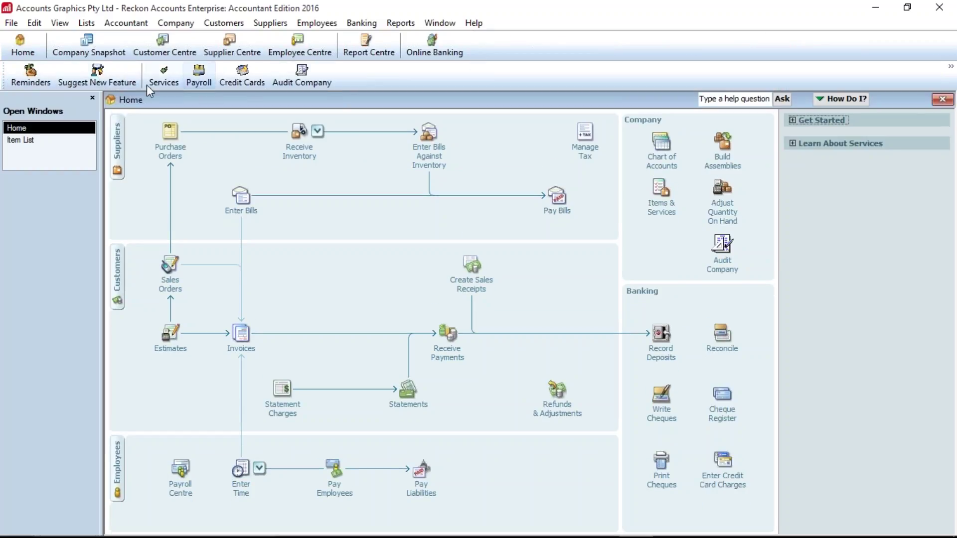
left_click(172, 137)
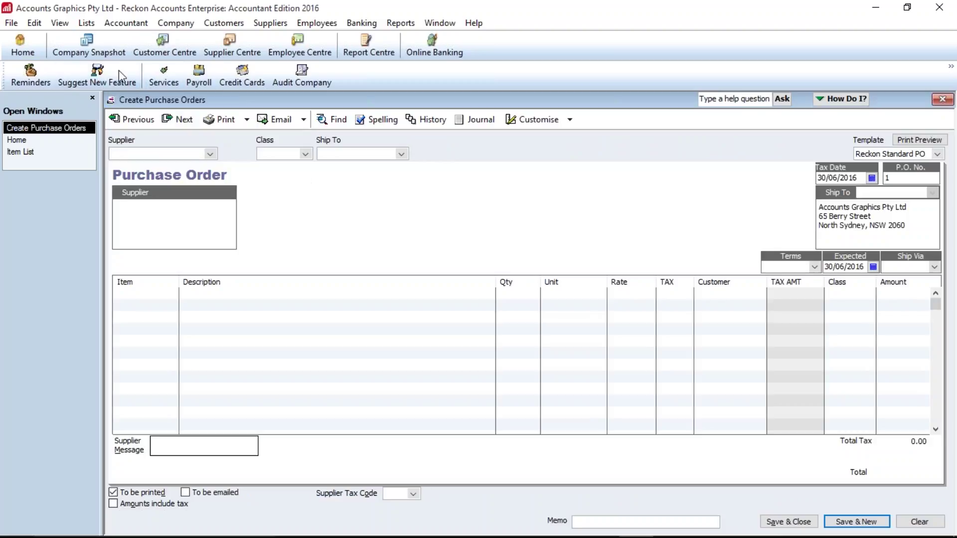
left_click(62, 24)
left_click(103, 102)
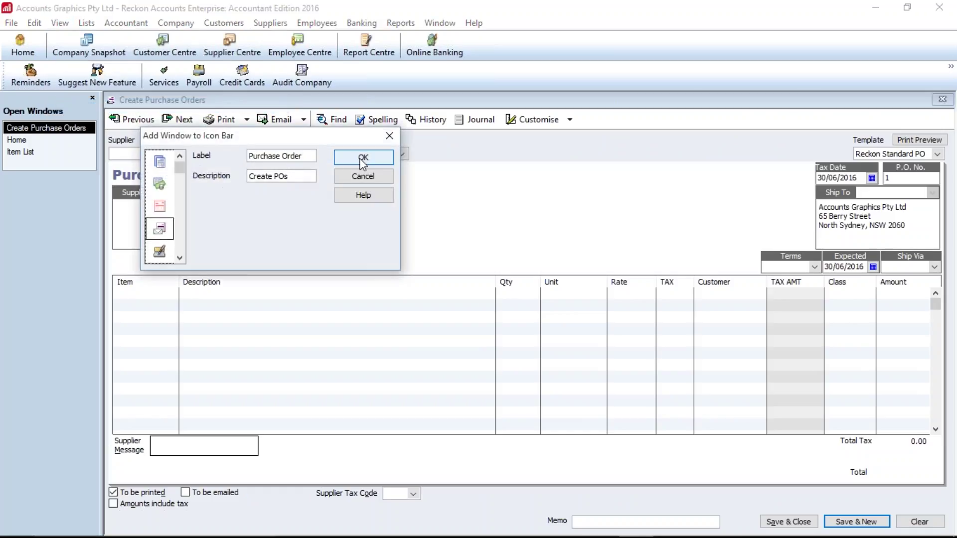
left_click(363, 158)
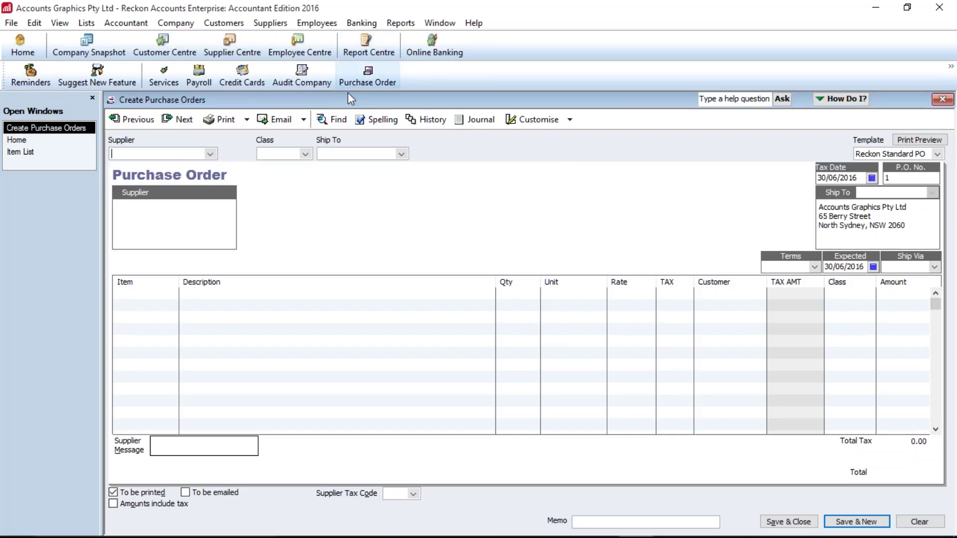
Step: Close the purchase order, home and item list windows
key("Escape")
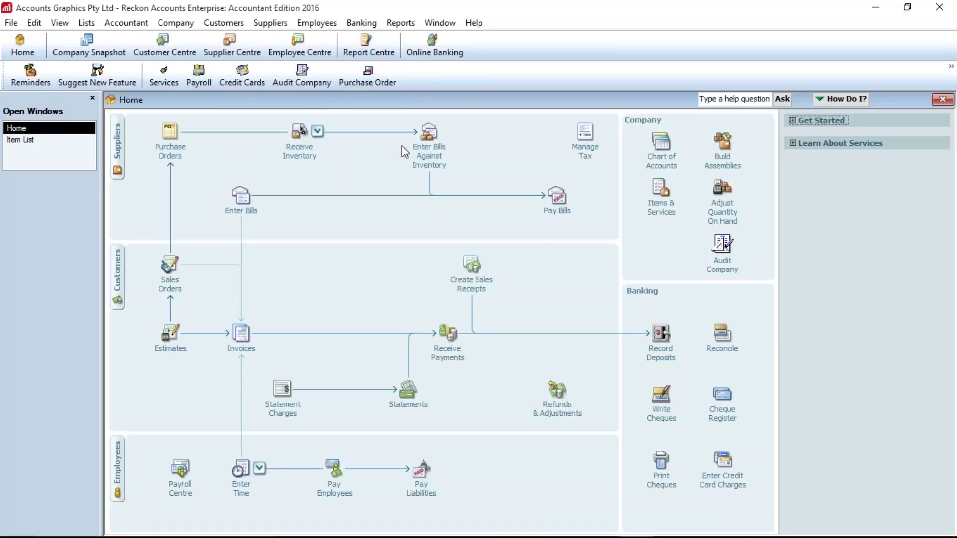
key("Escape")
key("Escape")
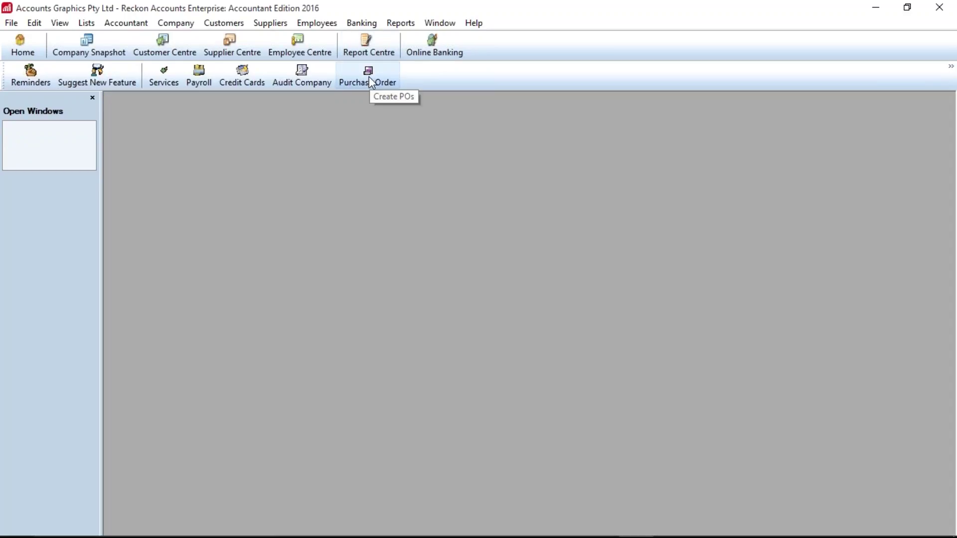
Step: Start a purchase order using the new shortcut, with Graphics Supplies as supplier and Brisbane as class
left_click(370, 82)
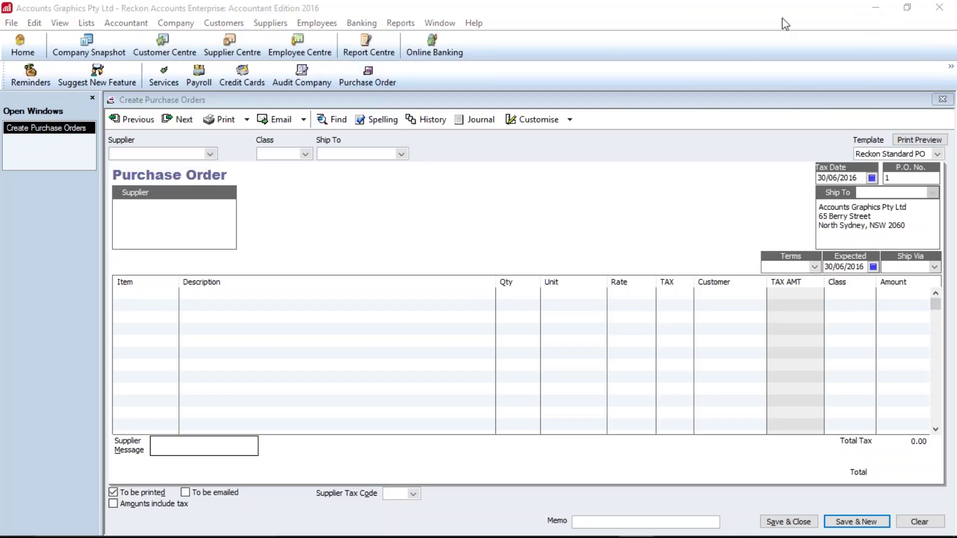
left_click(534, 95)
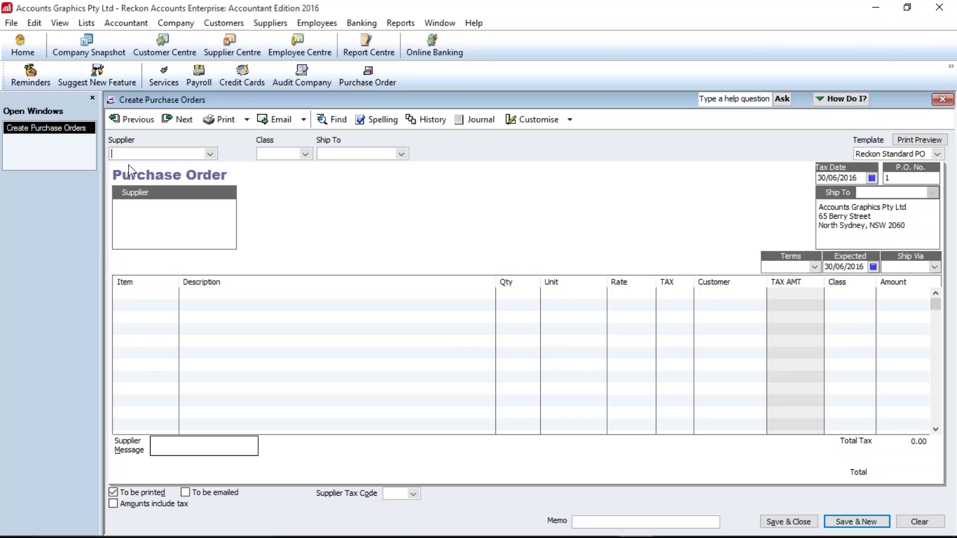
type("Graphics Supplies")
key("Tab")
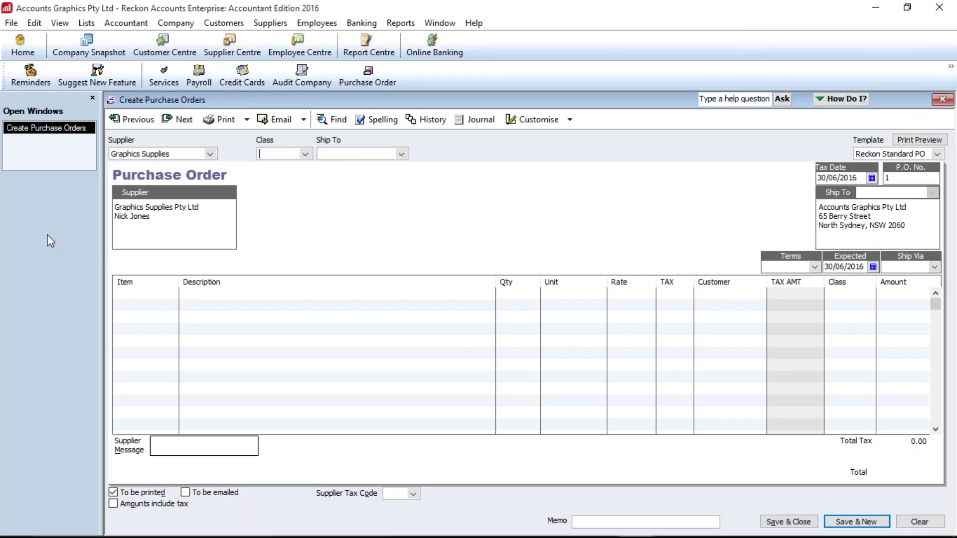
type("Brisbane")
Step: Set the purchase order's tax date to 28/01/2017
key("Tab")
key("Tab")
key("Tab")
type("2801")
key("Tab")
key("Tab")
key("Tab")
key("Tab")
key("Tab")
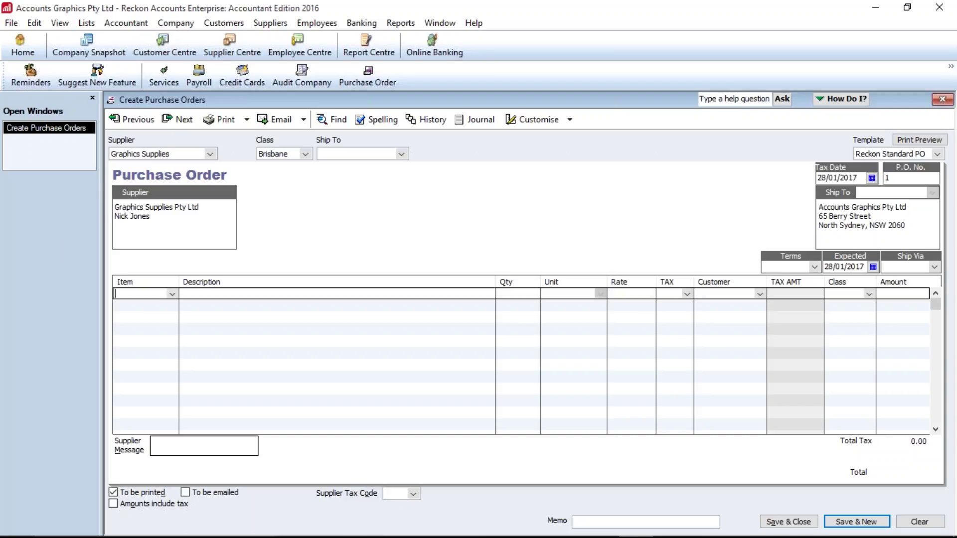
Step: Add the Film item to the purchase order, then save and close it
type("Film")
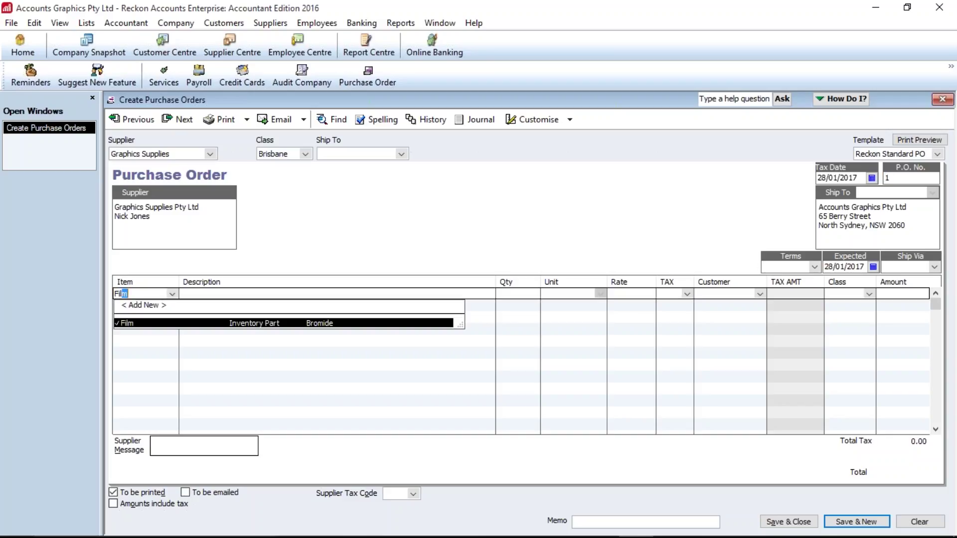
key("Tab")
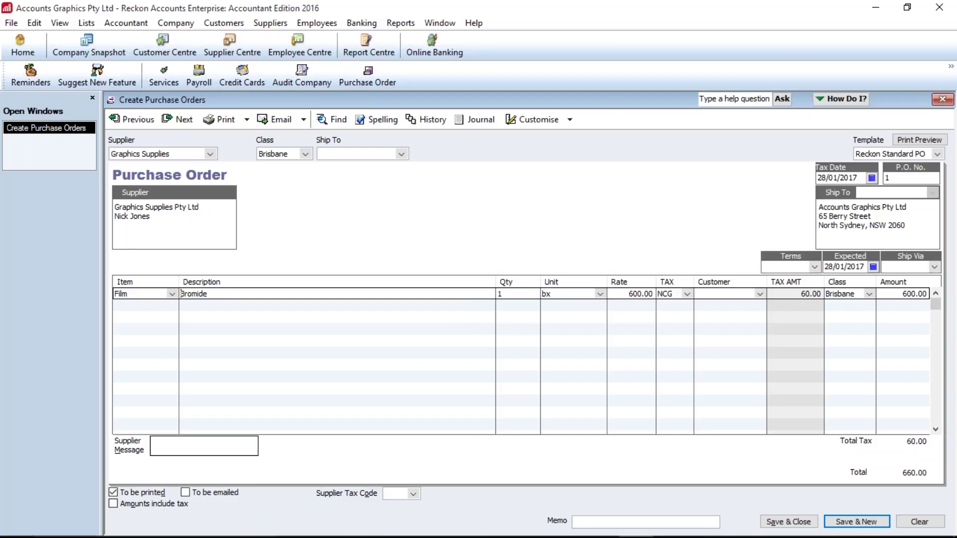
key("Tab")
key("Tab")
key("Tab")
left_click(793, 522)
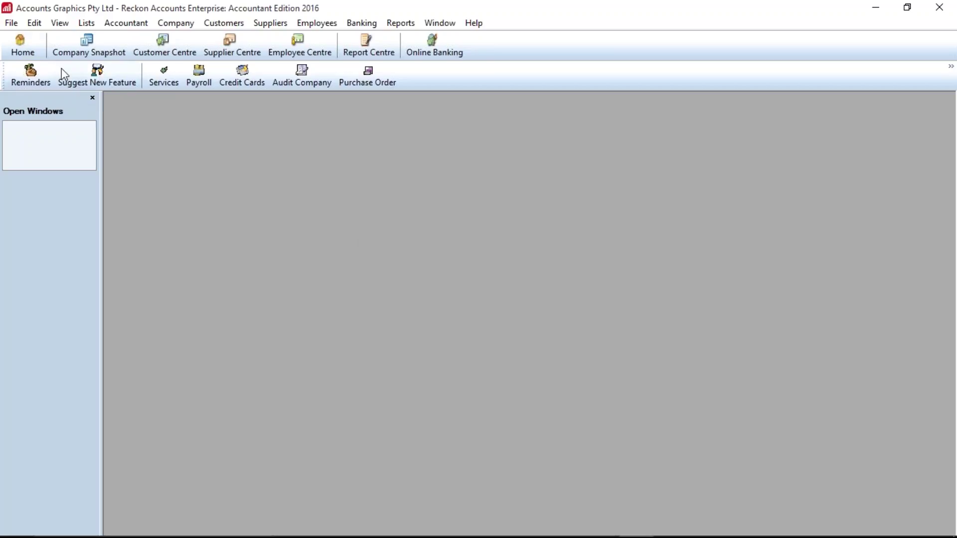
Step: Start an inventory receipt without a bill for the supplier Graphics Supplies
left_click(31, 47)
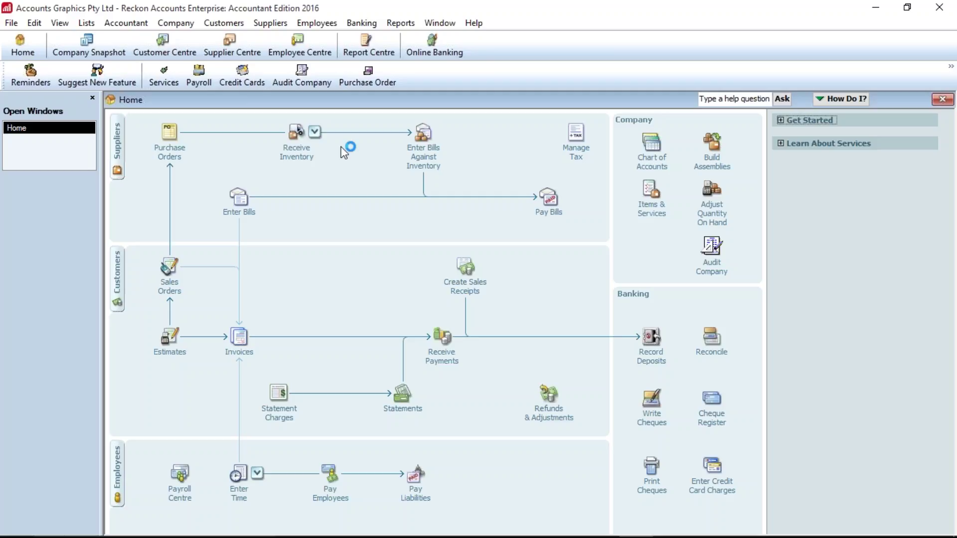
left_click(314, 132)
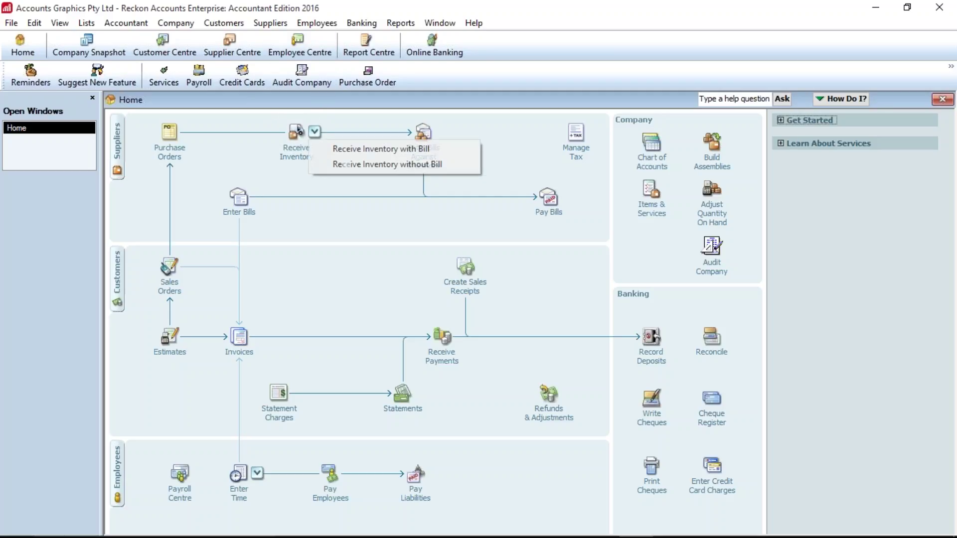
left_click(375, 165)
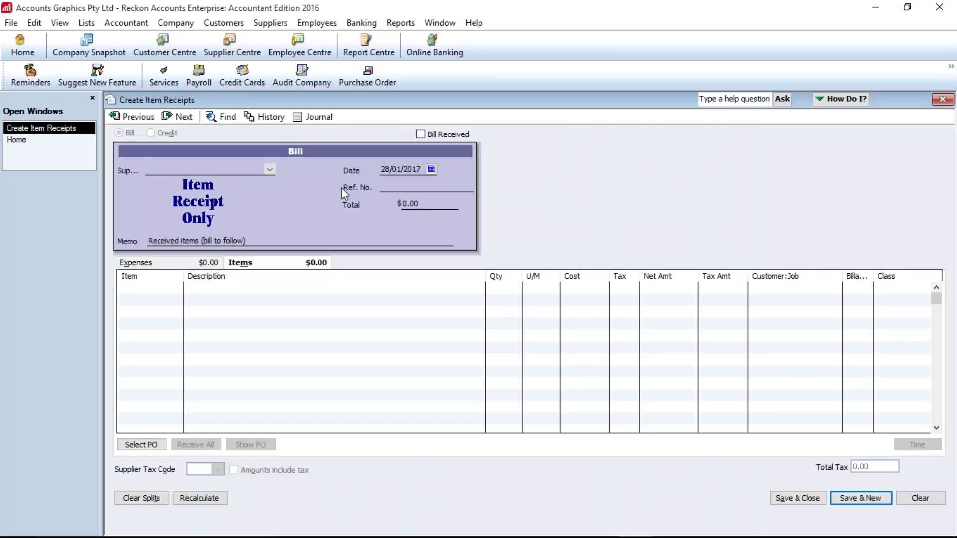
type("Graphics Supplies")
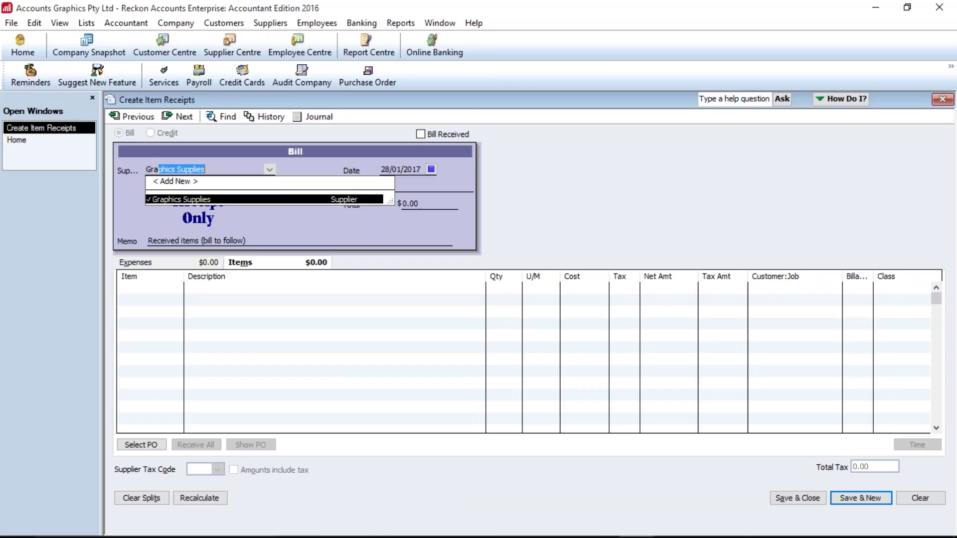
key("Tab")
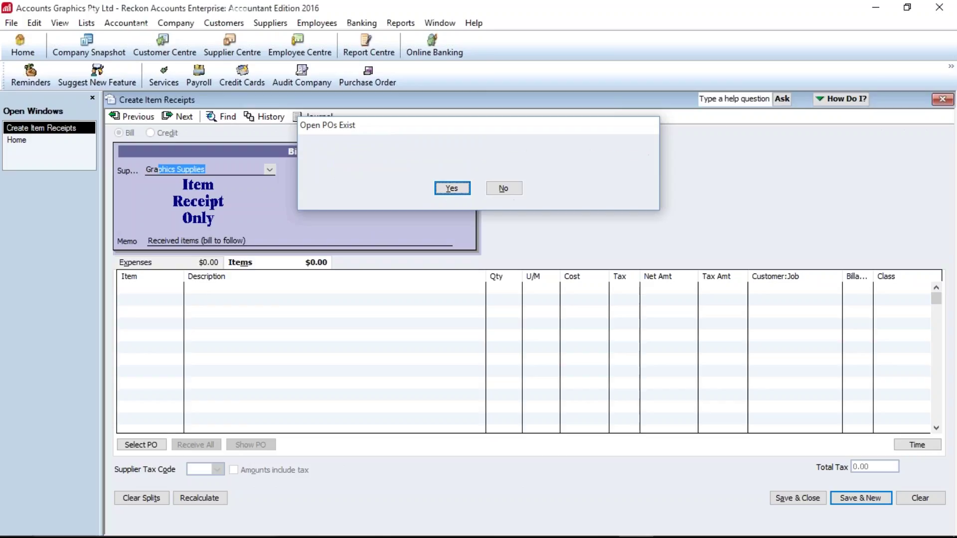
Step: Receive the open purchase order dated 28/01/2017 on the item receipt, then save and close the receipt
key("Return")
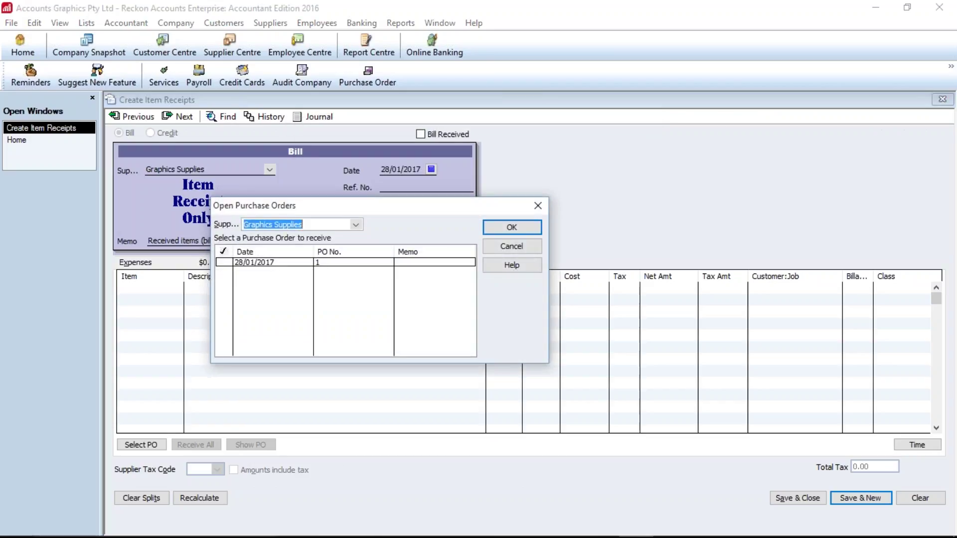
left_click(225, 263)
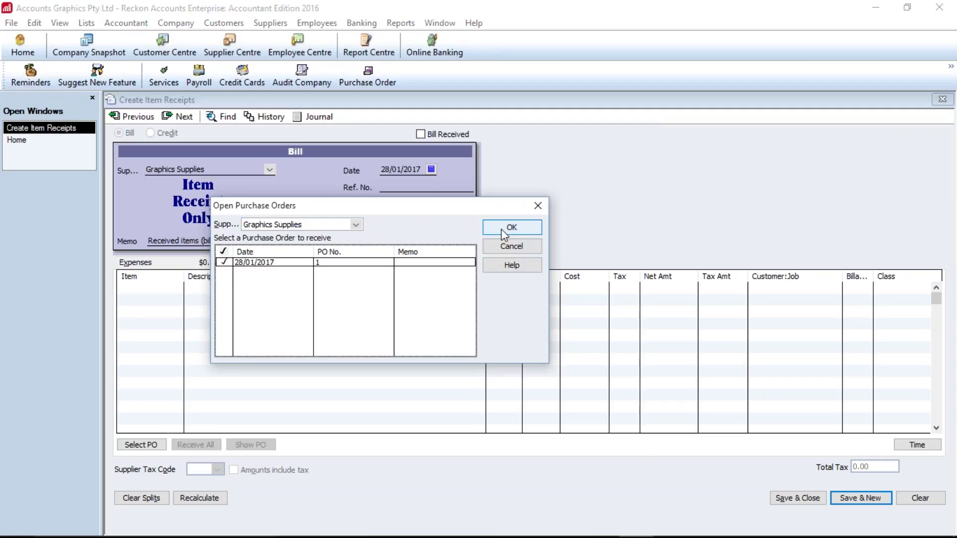
left_click(505, 233)
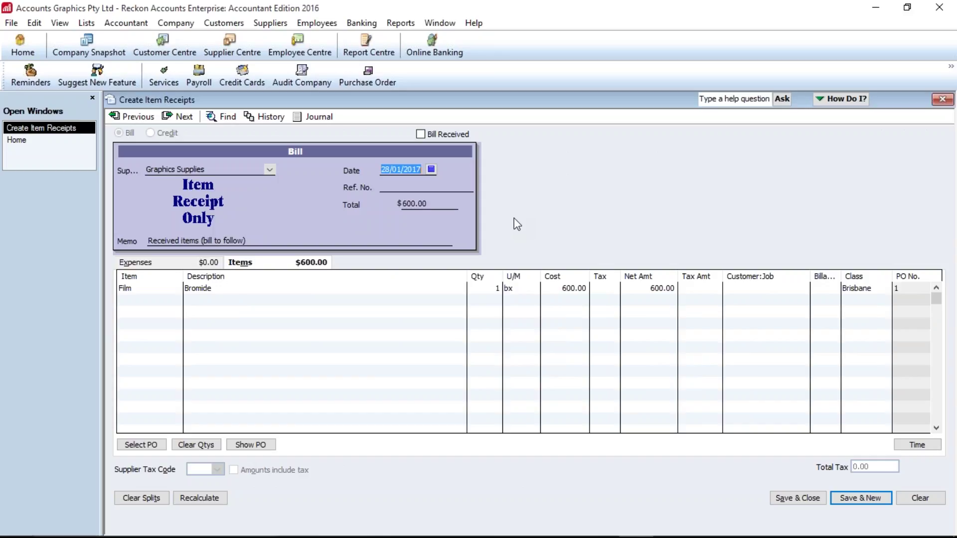
key("Tab")
key("Tab")
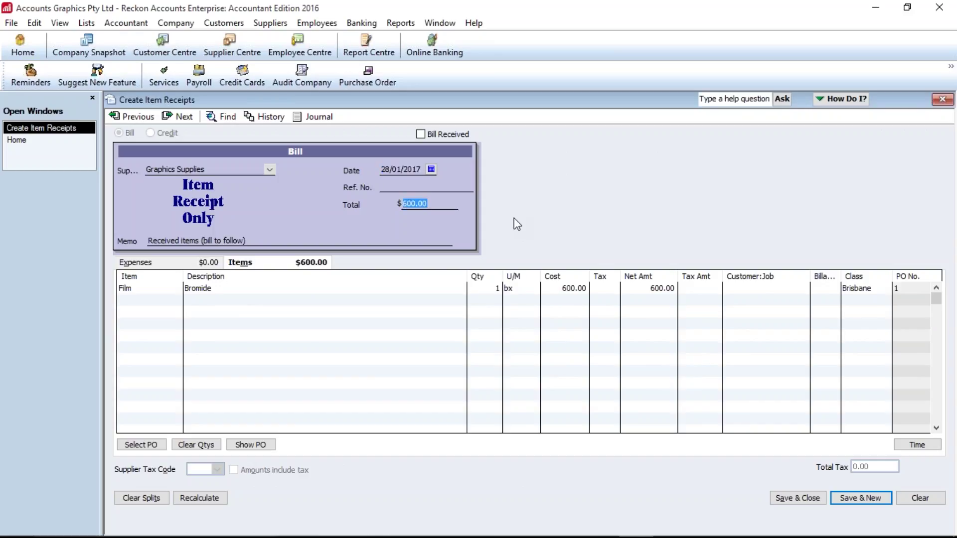
key("Tab")
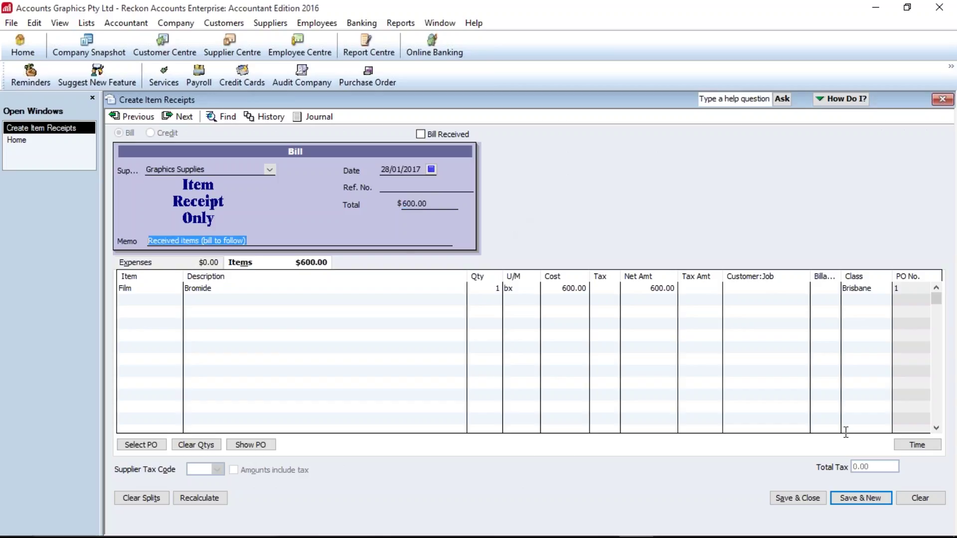
left_click(799, 499)
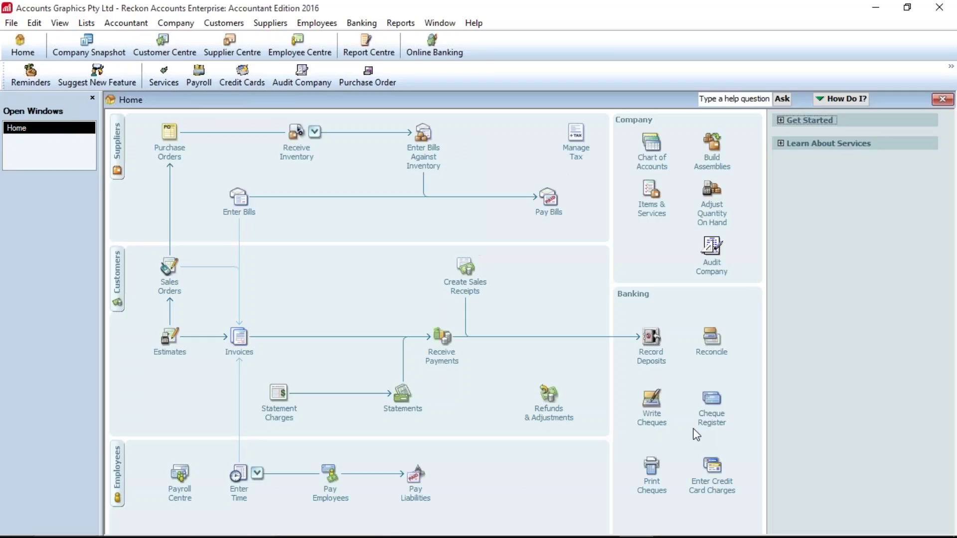
Step: Check the on-hand stock in the item list, then run the Inventory Status by Item report
left_click(650, 199)
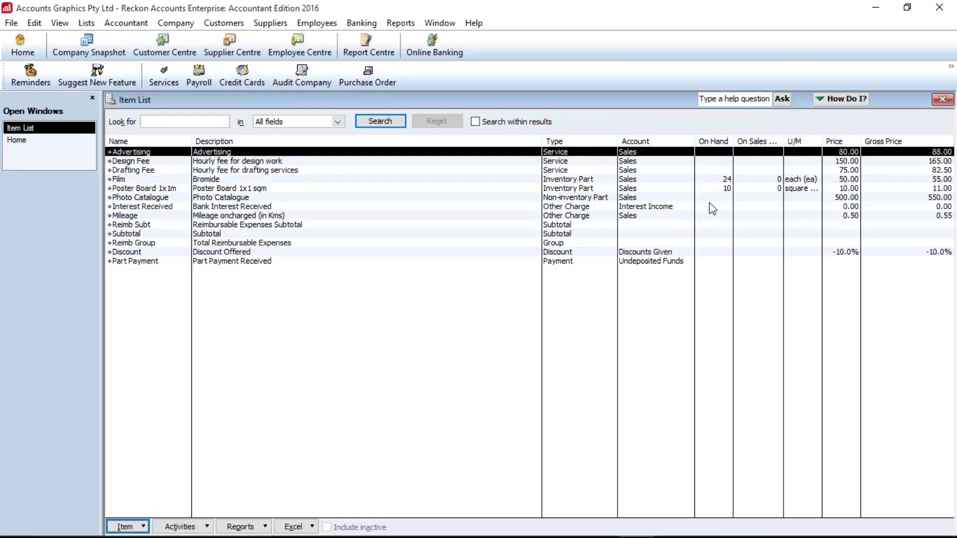
left_click(707, 197)
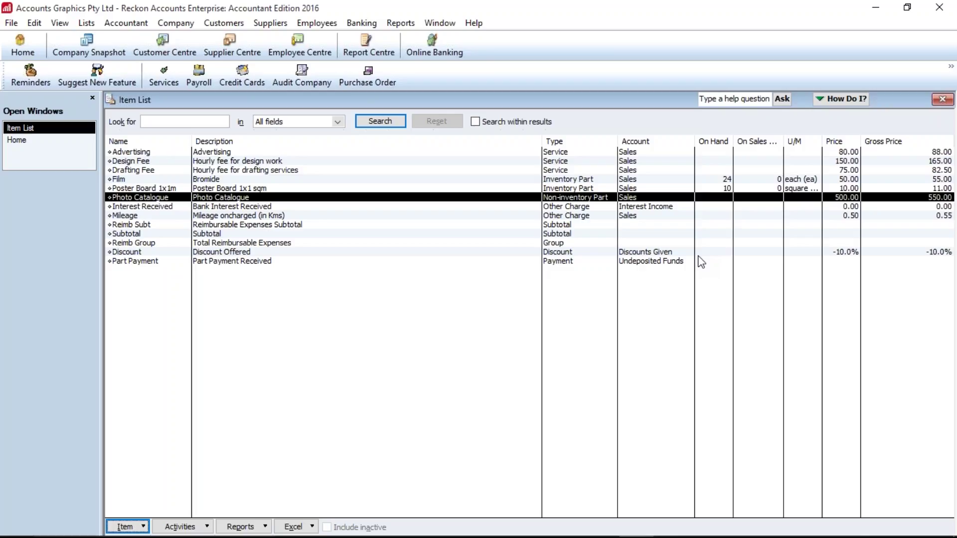
left_click(388, 28)
mouse_move(446, 215)
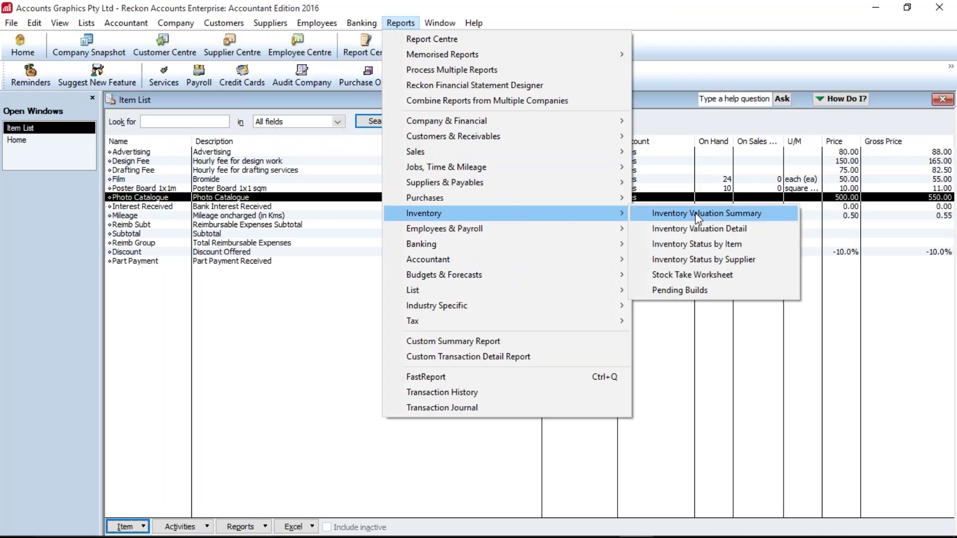
left_click(704, 244)
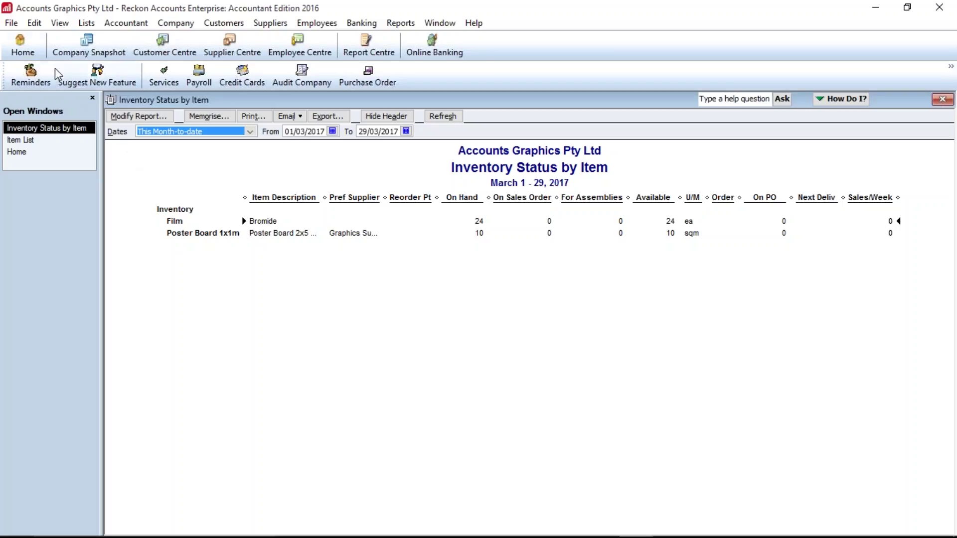
Step: Enter a bill against inventory for Graphics Supplies using the item receipt dated 28/01/2017
left_click(22, 49)
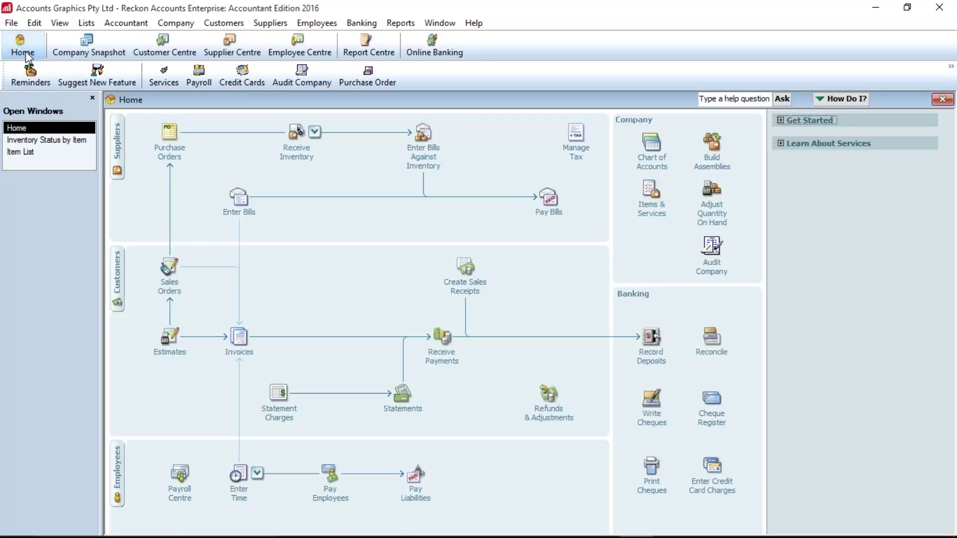
left_click(421, 162)
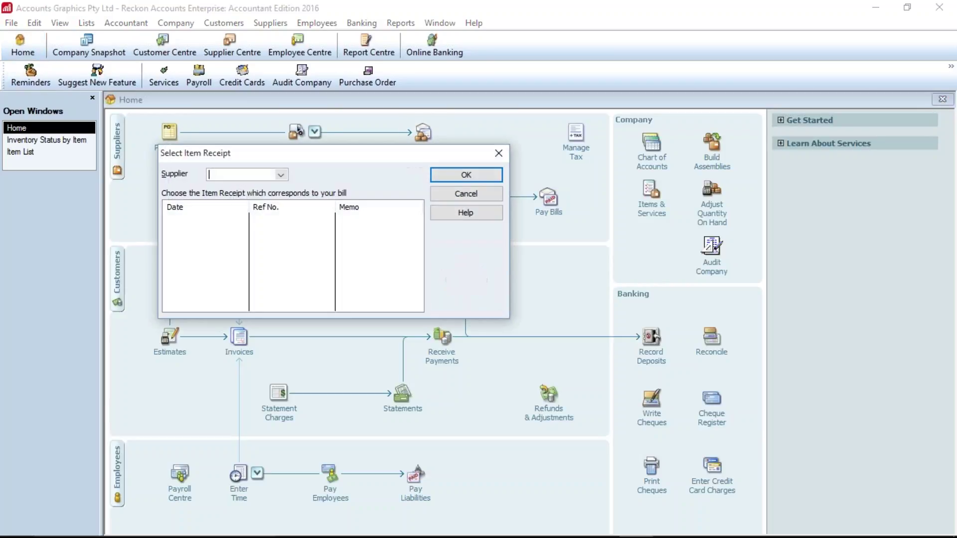
type("Graphics Supplies")
key("Tab")
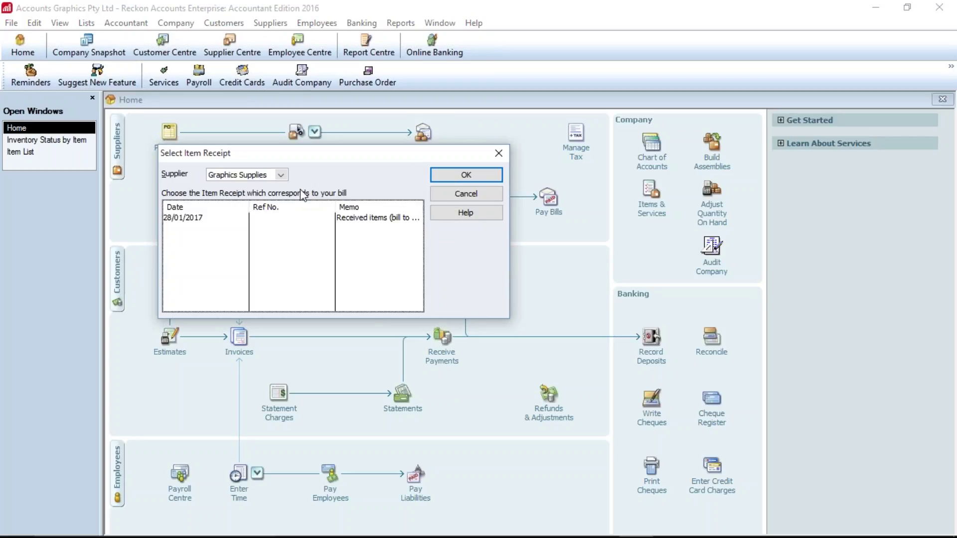
left_click(208, 219)
left_click(465, 175)
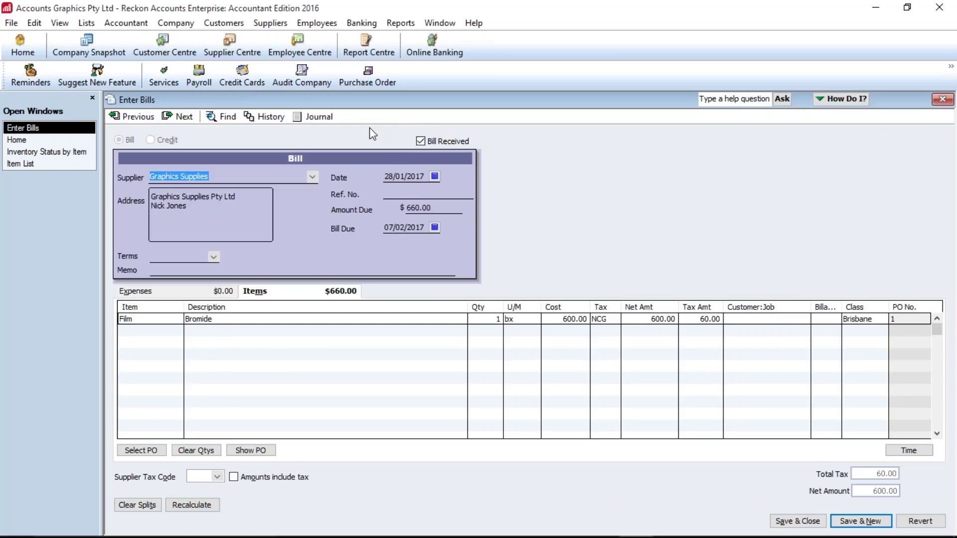
Step: Set the bill's date to 30/01/2017 and its reference number to GS234
key("Tab")
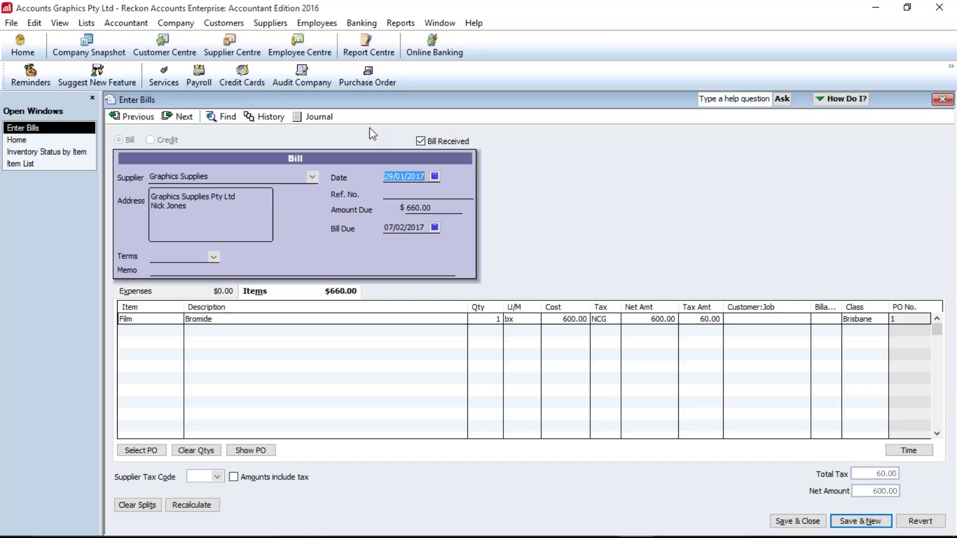
key("Tab")
type("GS")
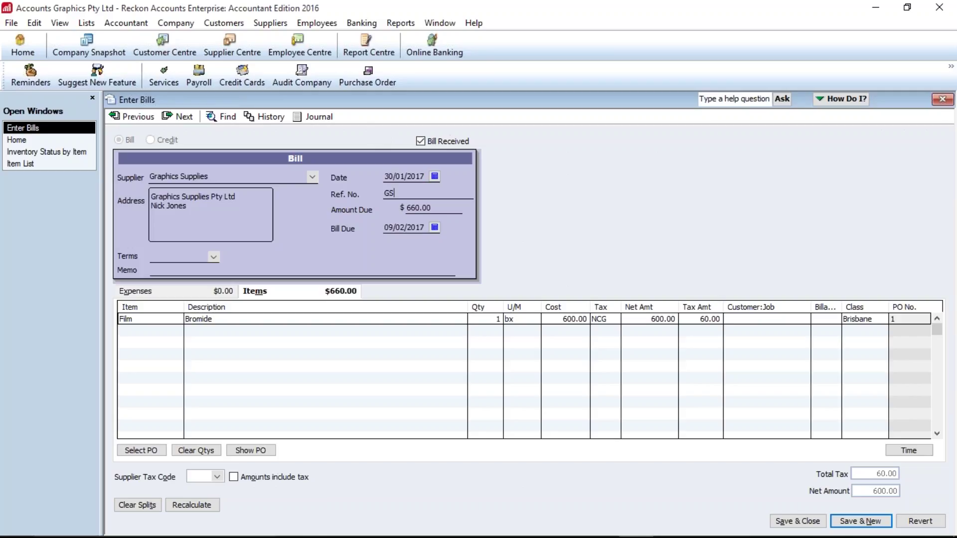
type("234")
key("Tab")
Step: Review the bill's expenses and items, then save and close it, accepting the change to the linked transaction
left_click(173, 295)
left_click(269, 295)
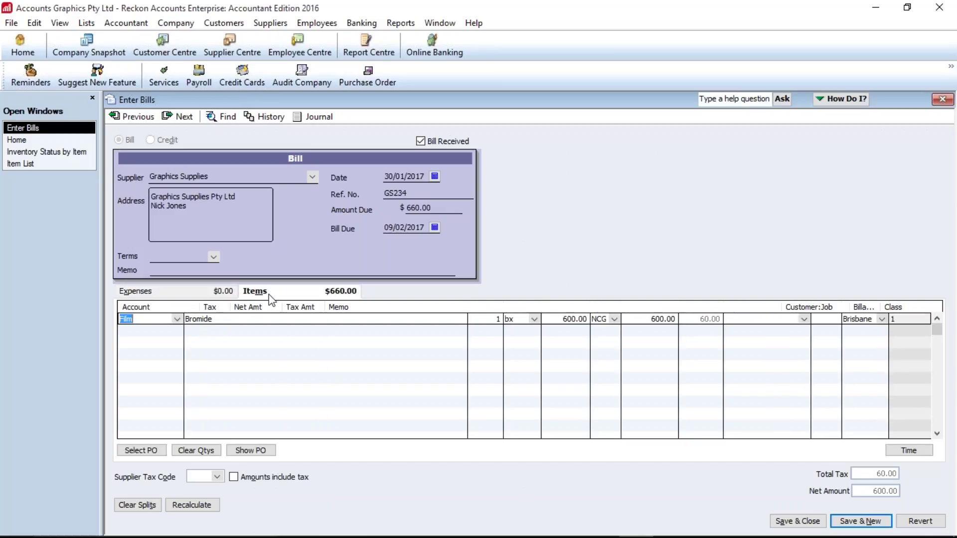
left_click(175, 297)
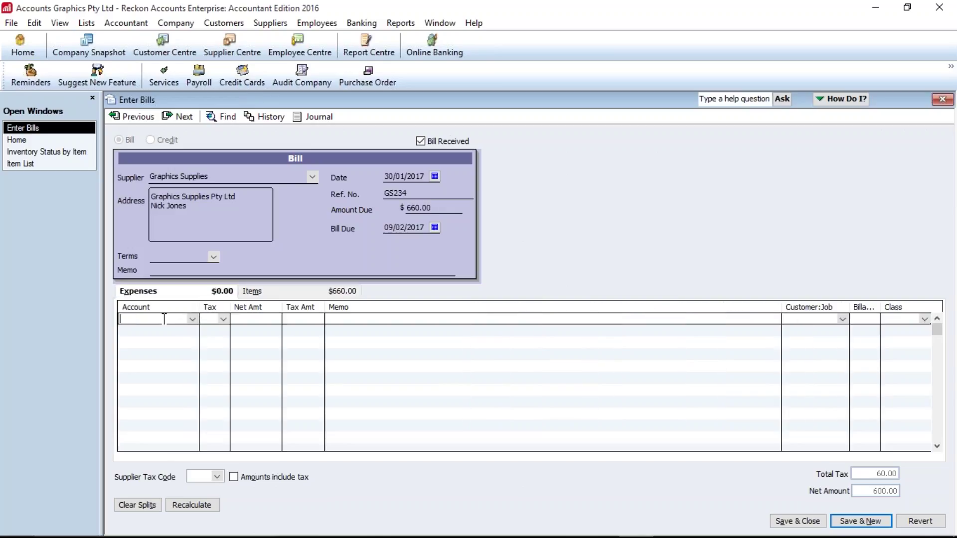
left_click(284, 294)
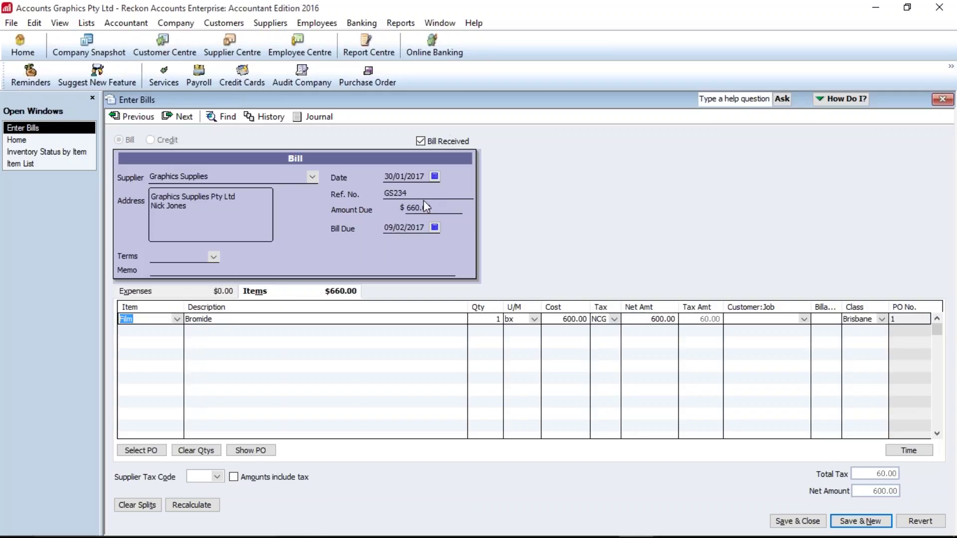
left_click(798, 521)
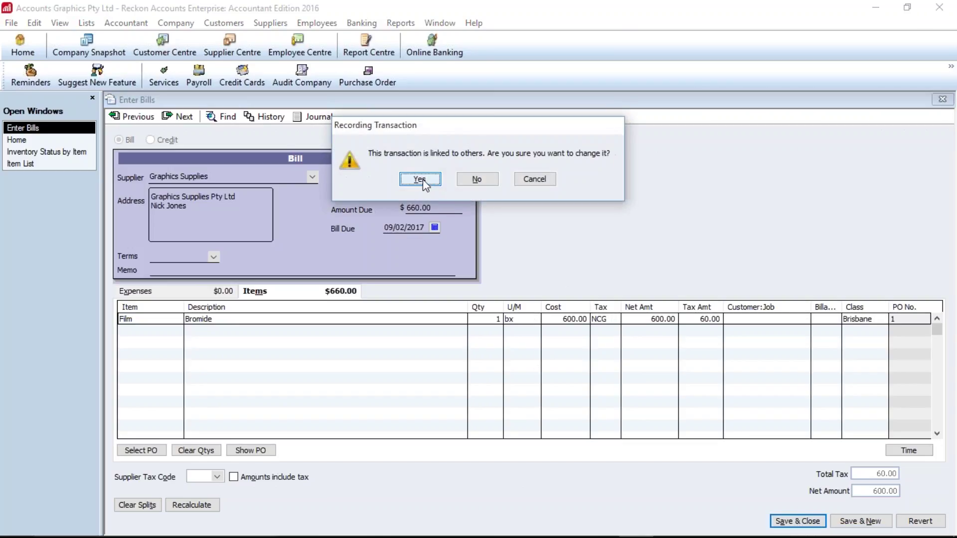
left_click(420, 180)
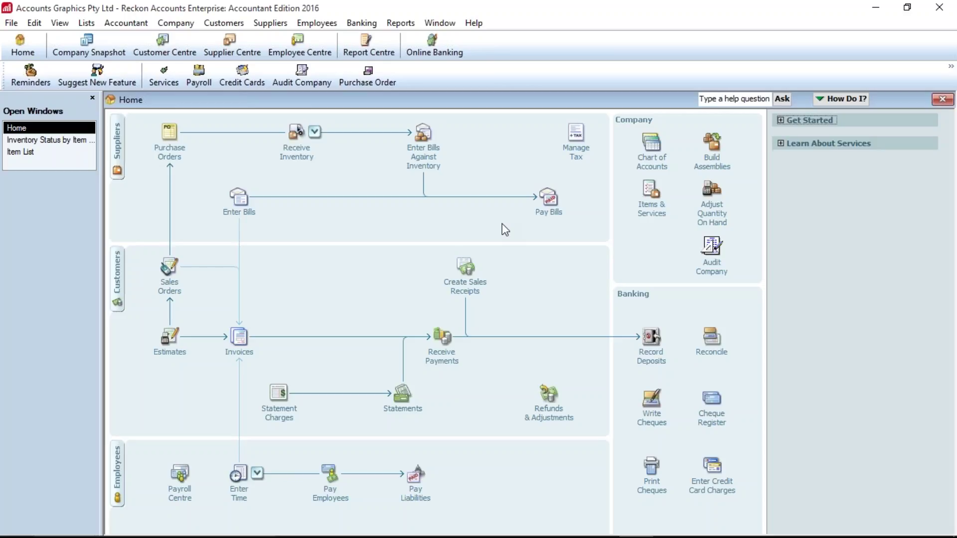
Step: Start a new Service item named Photo Shoot in the item list, without a unit of measure set
left_click(652, 200)
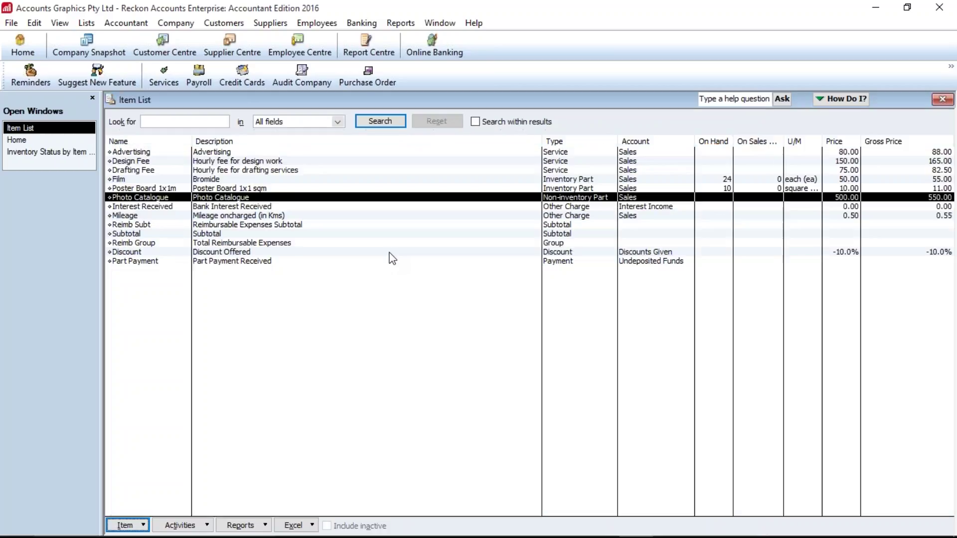
key("ctrl+n")
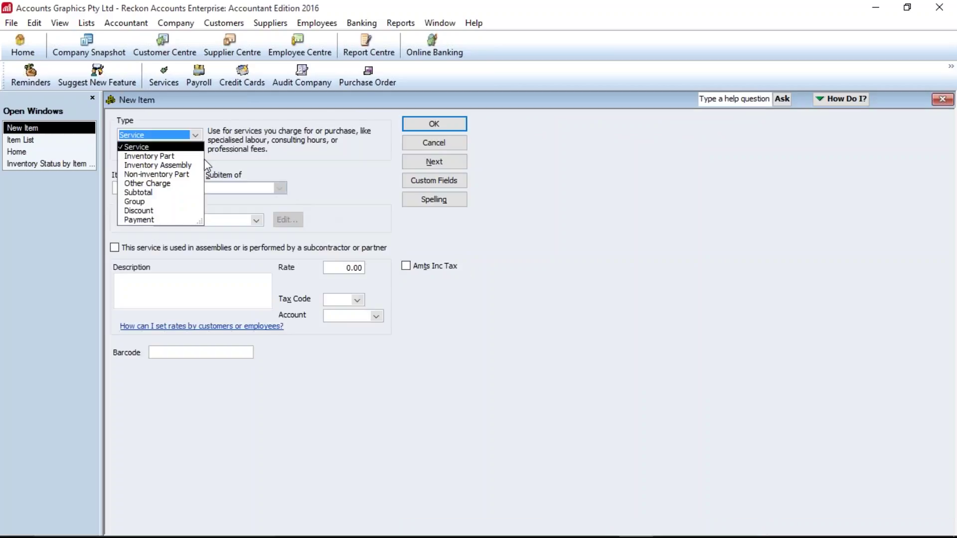
key("Escape")
left_click(148, 189)
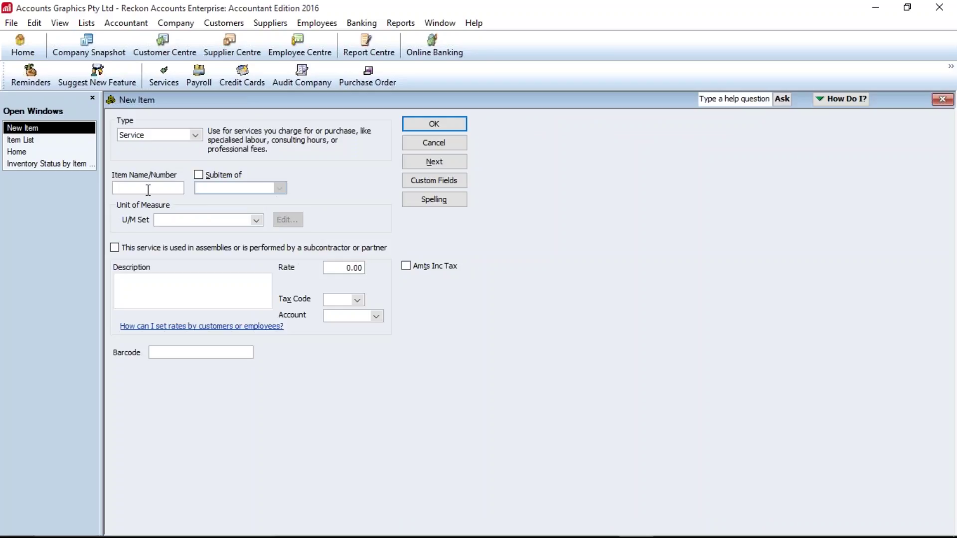
type("Photo Shoot")
key("Tab")
key("Tab")
key("Tab")
key("Tab")
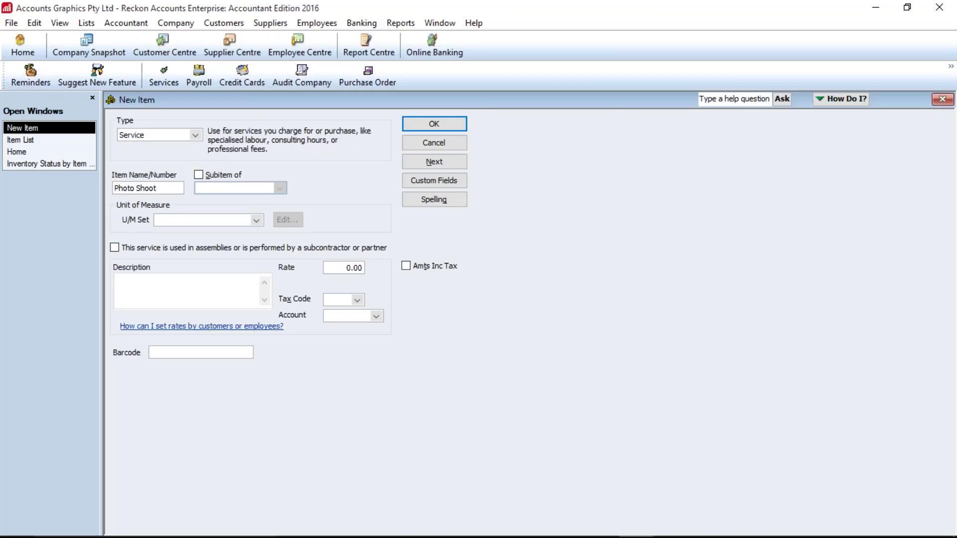
Step: Give the item the description Photographic Shoot, rate 120, tax code GST and account Sales
type("Photographic Shoot")
key("Tab")
type("120")
key("Tab")
type("G")
key("Tab")
type("Sale")
key("Tab")
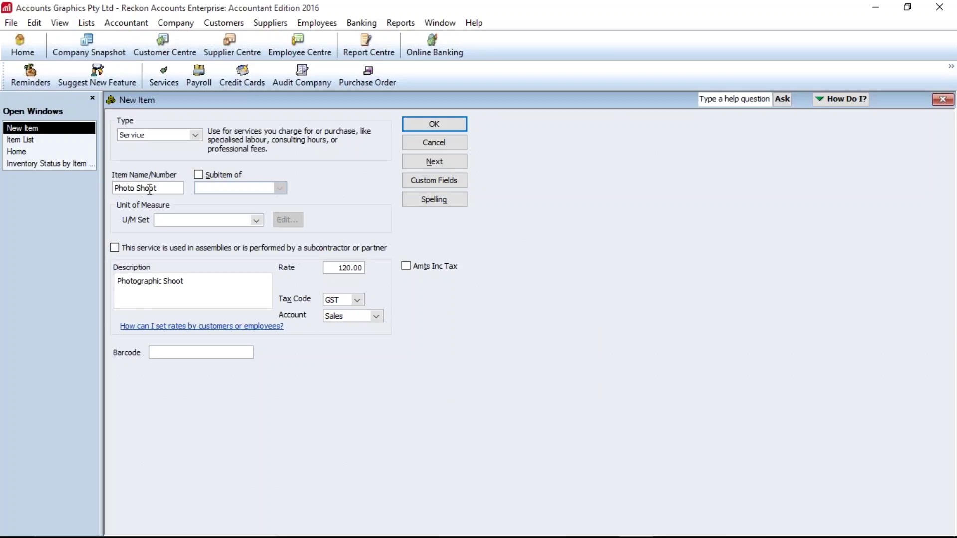
Step: Try the tax-inclusive amount option on the Photo Shoot item and turn it off again
left_click(423, 265)
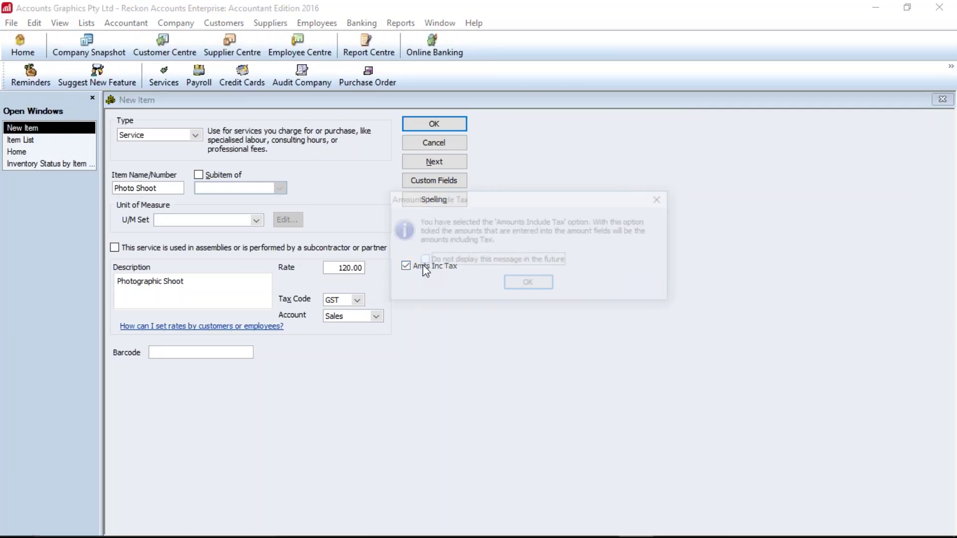
left_click(528, 284)
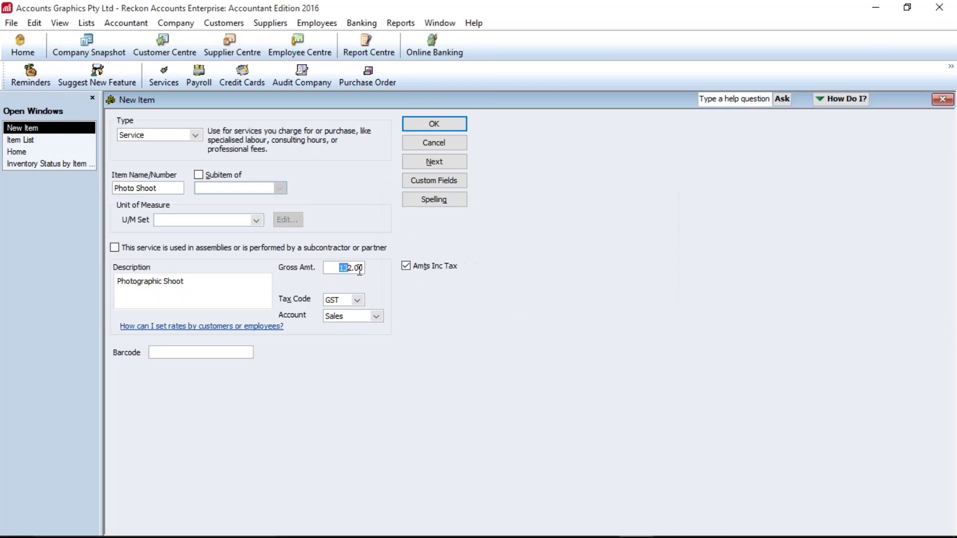
left_click(407, 266)
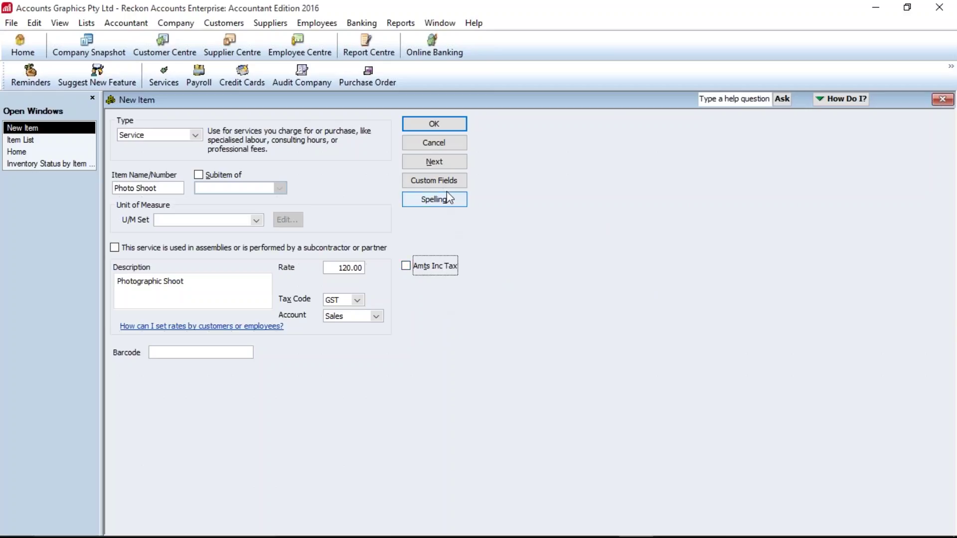
Step: Save the Photo Shoot item and start a new Group item named Photography Session
left_click(434, 163)
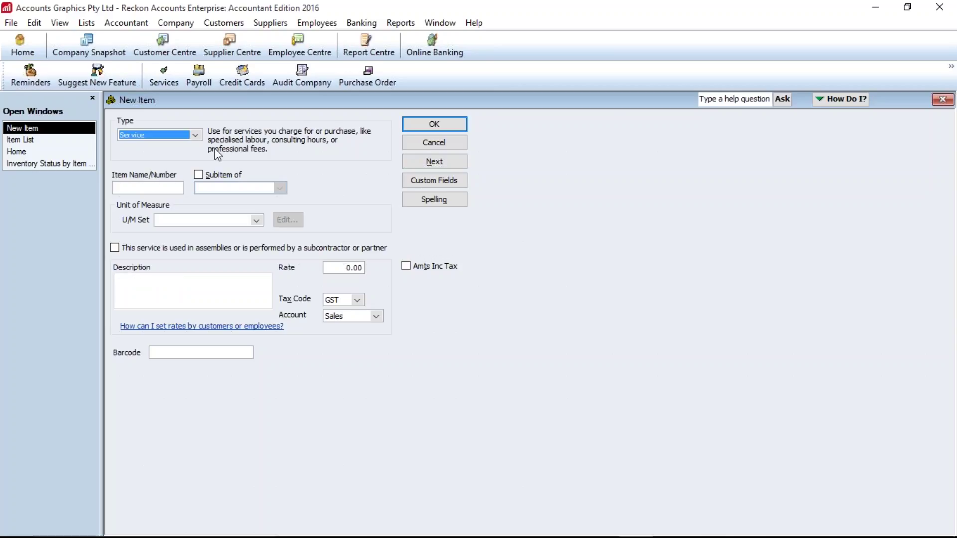
left_click(197, 136)
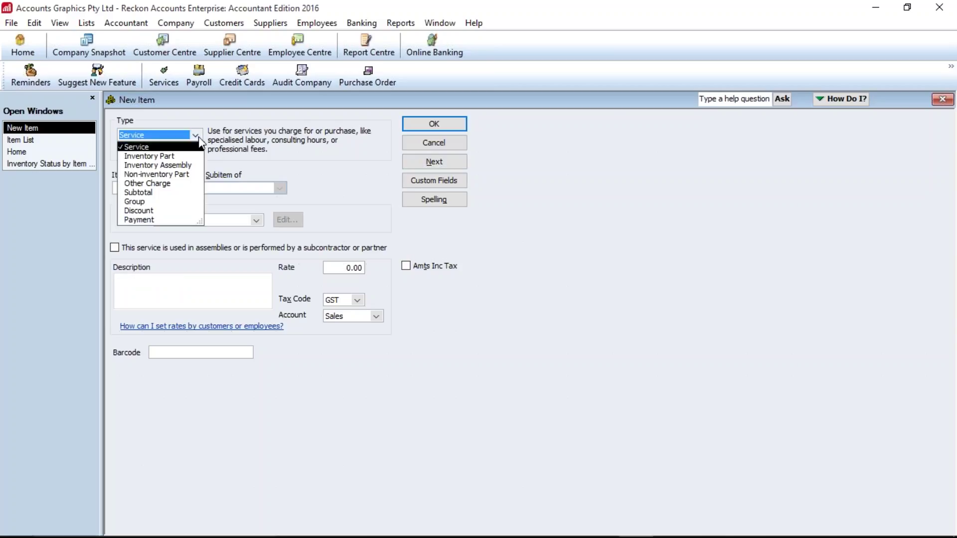
left_click(137, 202)
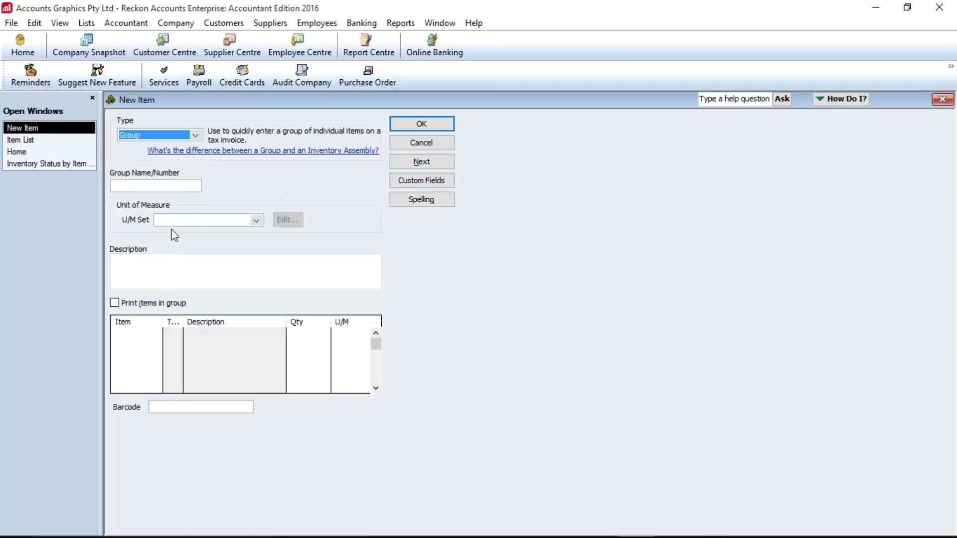
left_click(163, 186)
type("Phot")
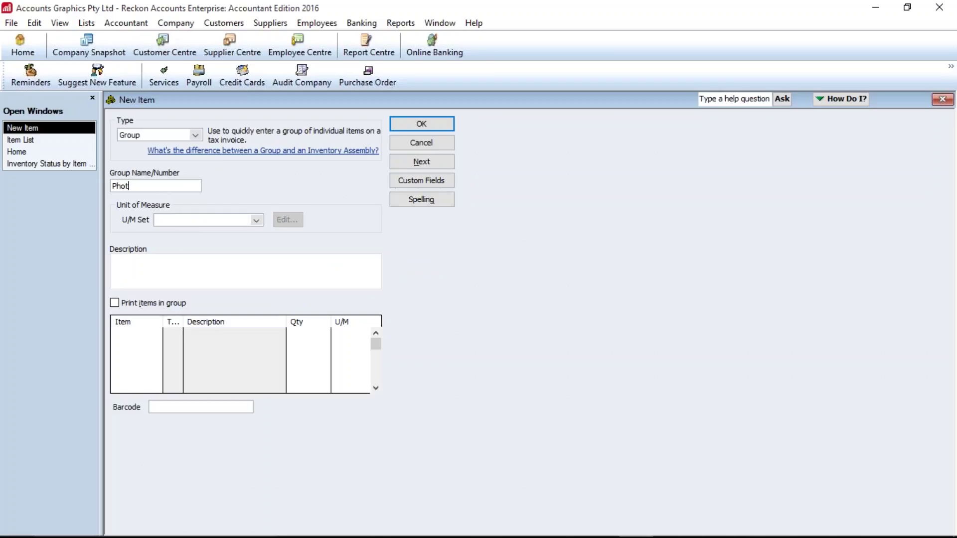
type("ography Session")
key("Tab")
key("Tab")
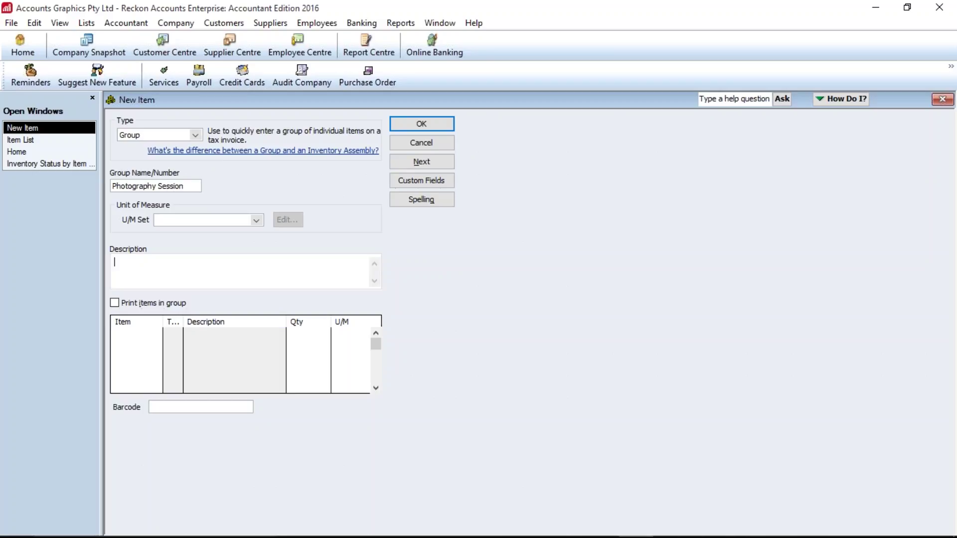
Step: Copy the group name Photography Session into the group's description
left_click(157, 220)
key("shift+Tab")
key("ctrl+c")
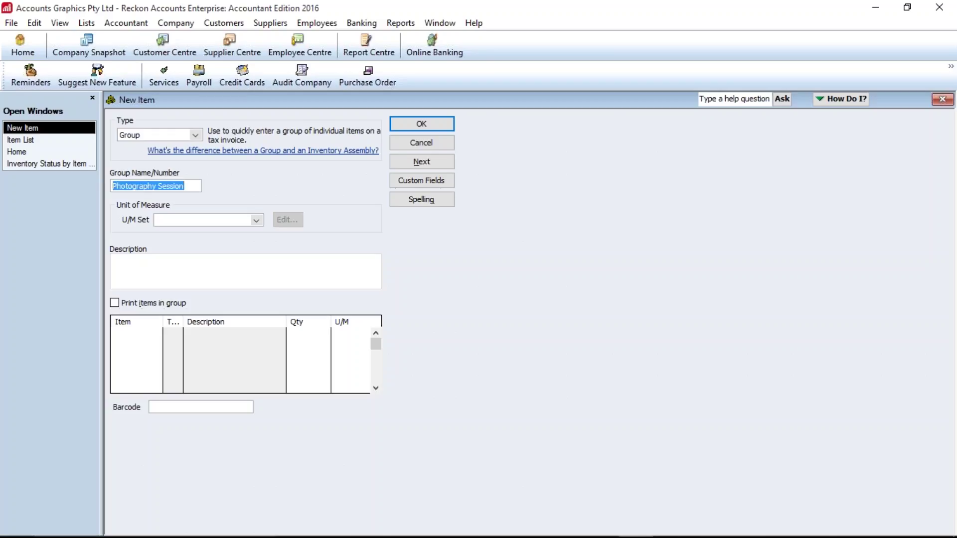
key("Tab")
key("Tab")
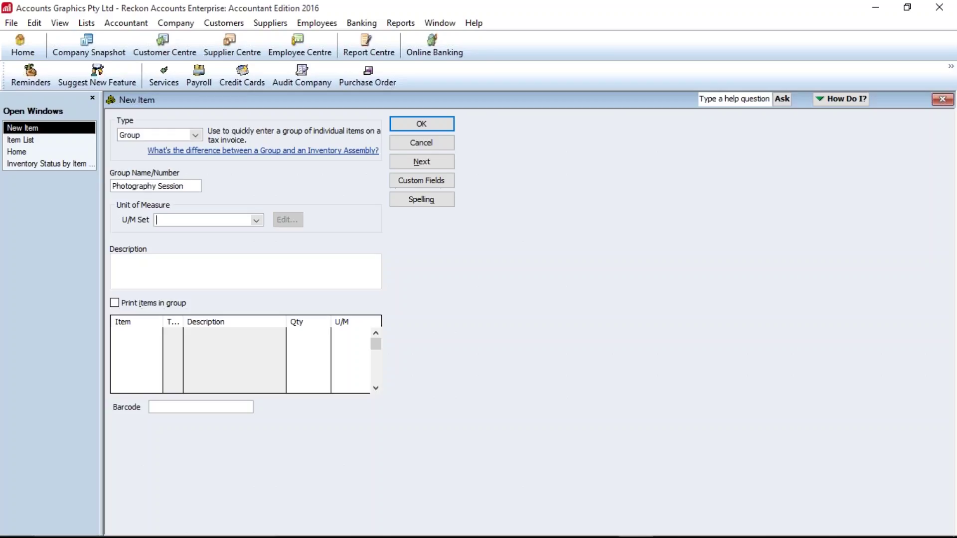
key("ctrl+v")
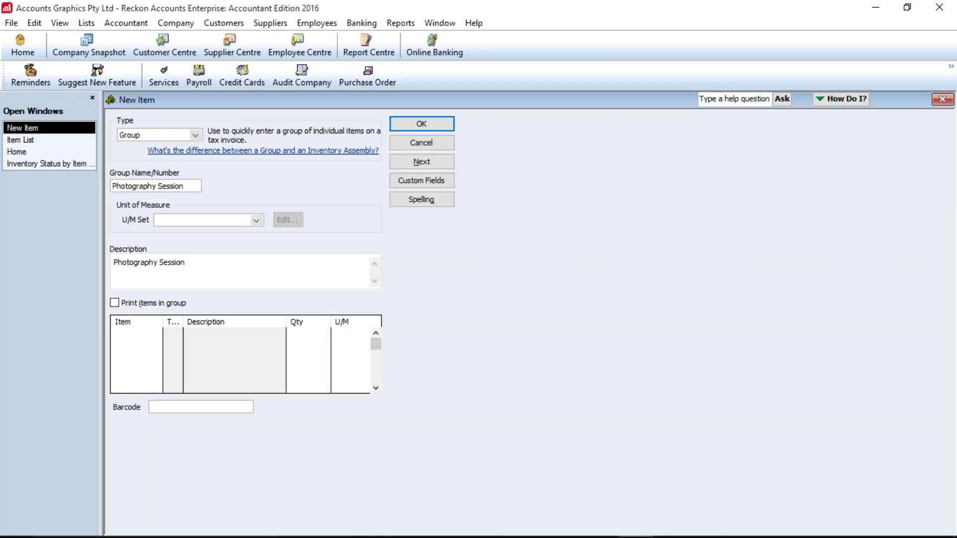
Step: Add Film to the group with quantity 5 and unit ea
left_click(200, 407)
key("Tab")
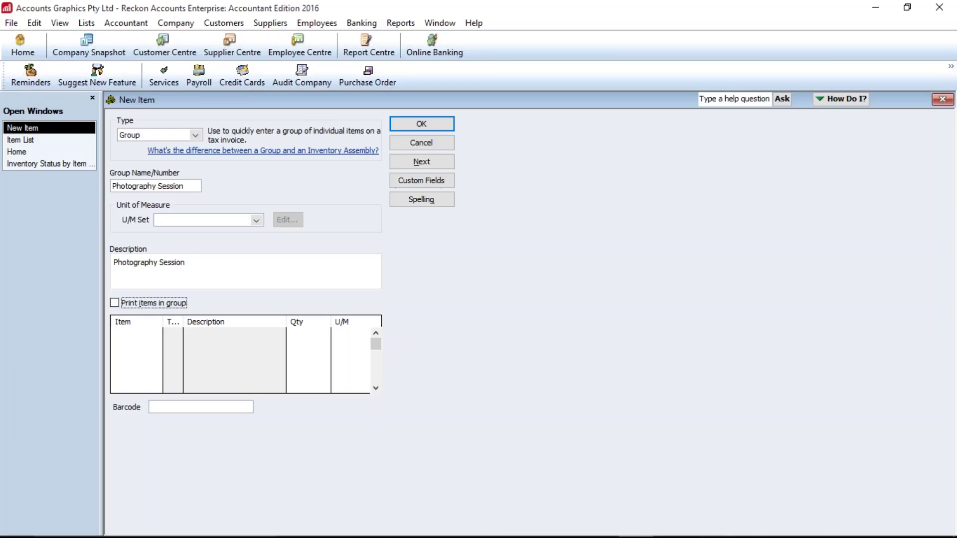
key("Tab")
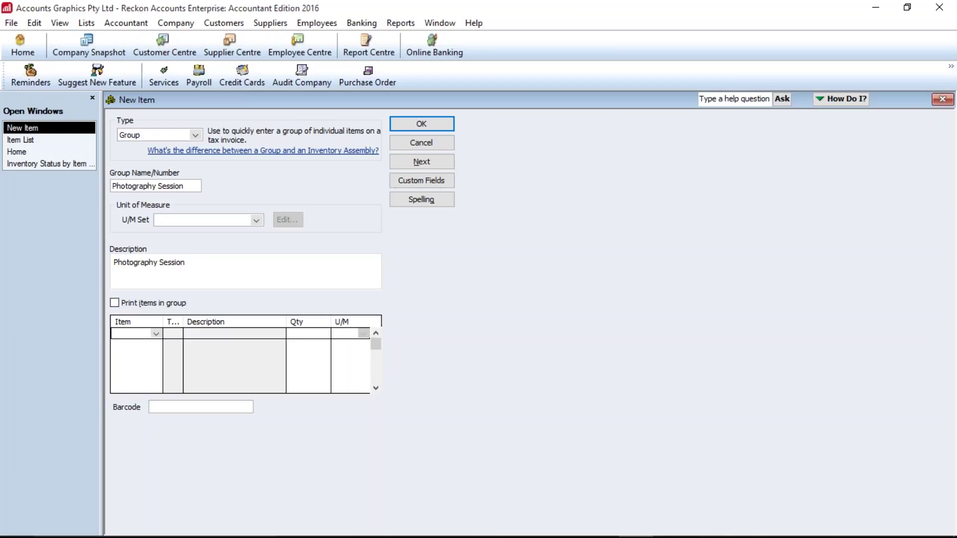
type("Film")
key("Tab")
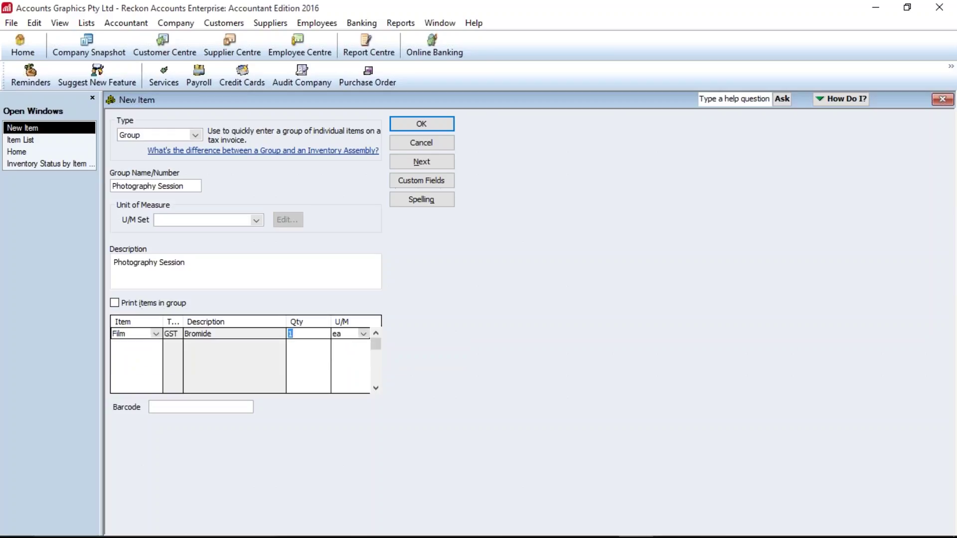
type("5")
key("Tab")
key("Tab")
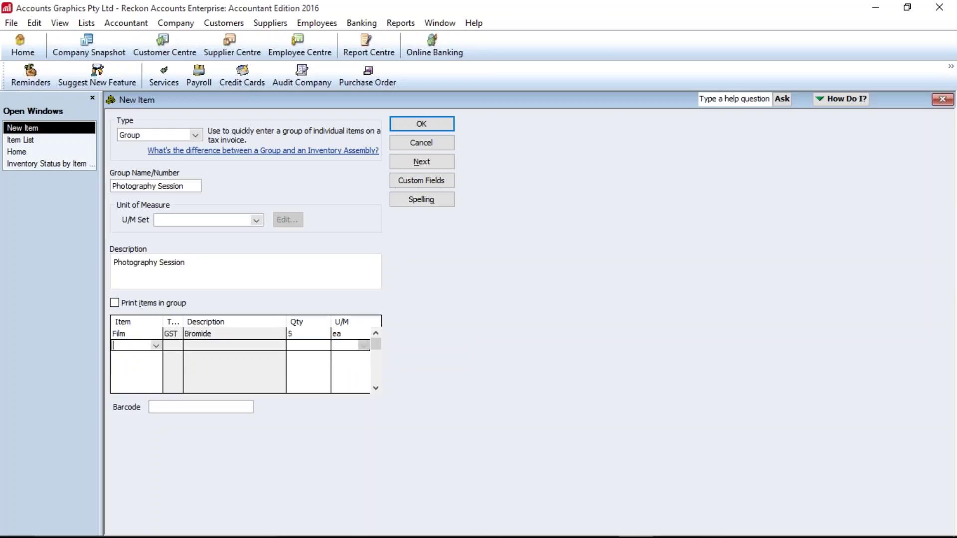
Step: Add Photo Shoot with quantity 1 to the Photography Session group and save the item
type("Photo S...")
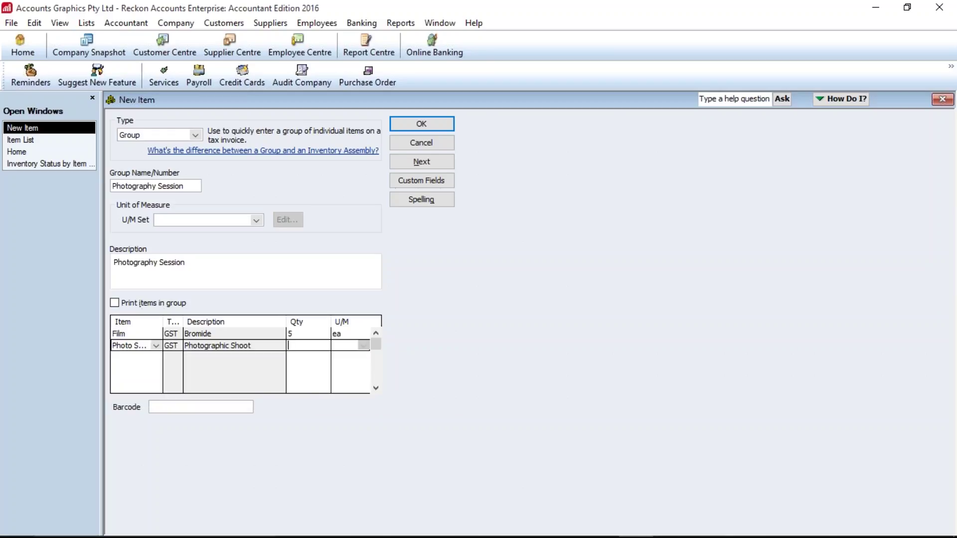
key("Tab")
type("1")
key("Tab")
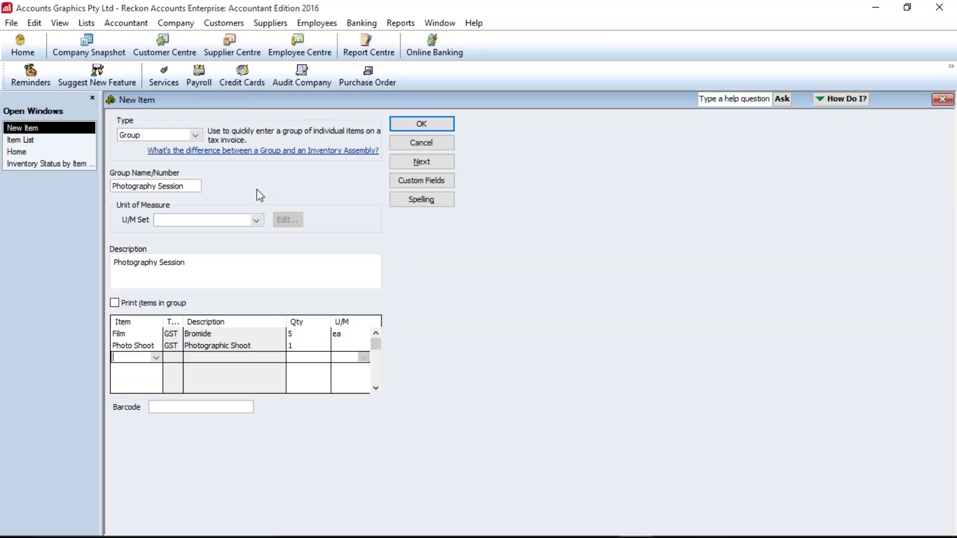
left_click(427, 122)
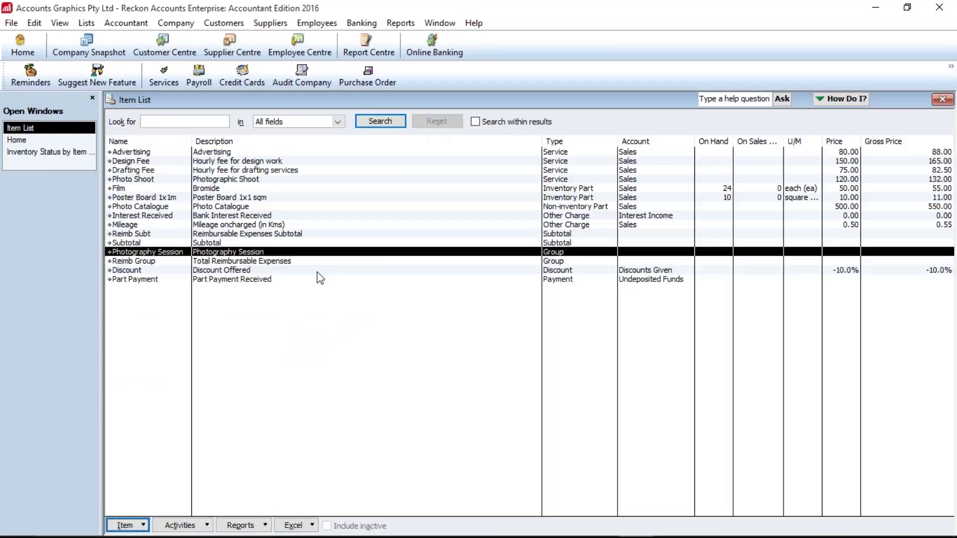
left_click(319, 272)
left_click(461, 253)
Step: Open a new customer invoice and add invoice creation to the icon bar as Tax Invoice
left_click(44, 141)
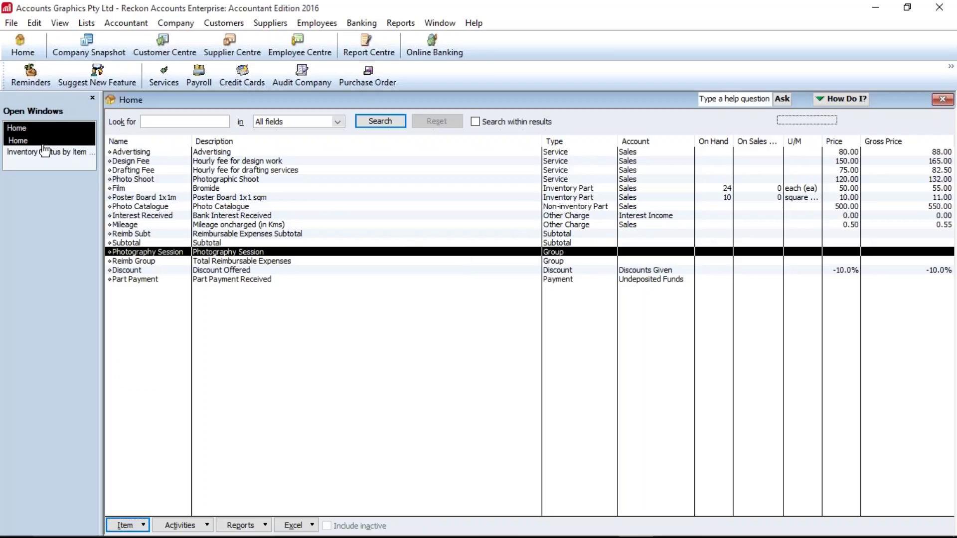
left_click(239, 337)
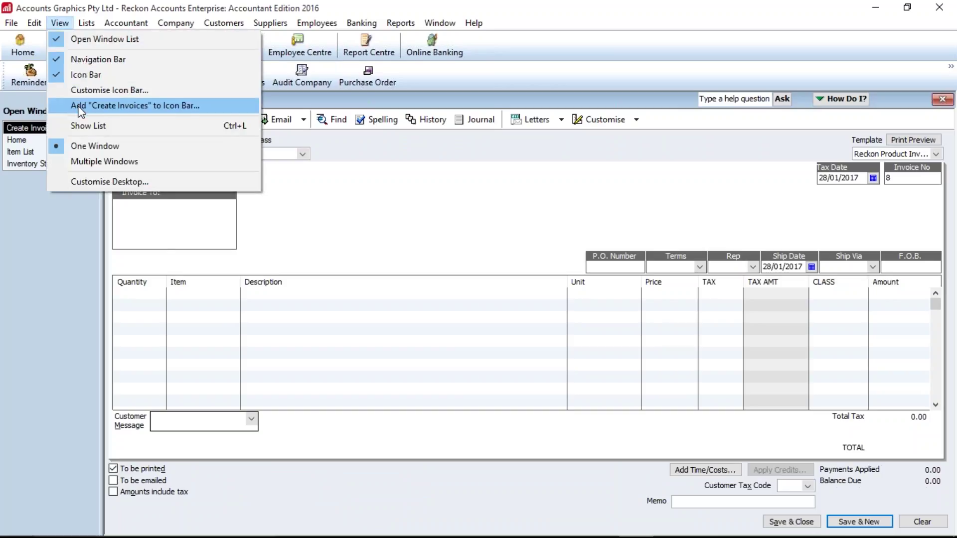
left_click(130, 105)
left_click(362, 157)
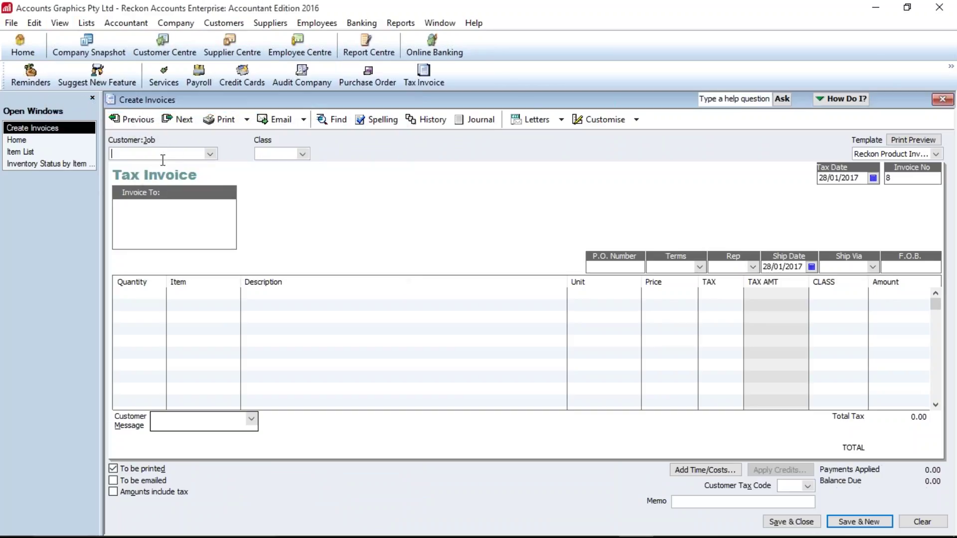
Step: Fill in the invoice header with customer Johnson's Landscaping, class Brisbane and tax date 30/01/2017
type("Johns")
key("Tab")
type("B")
key("Tab")
key("Tab")
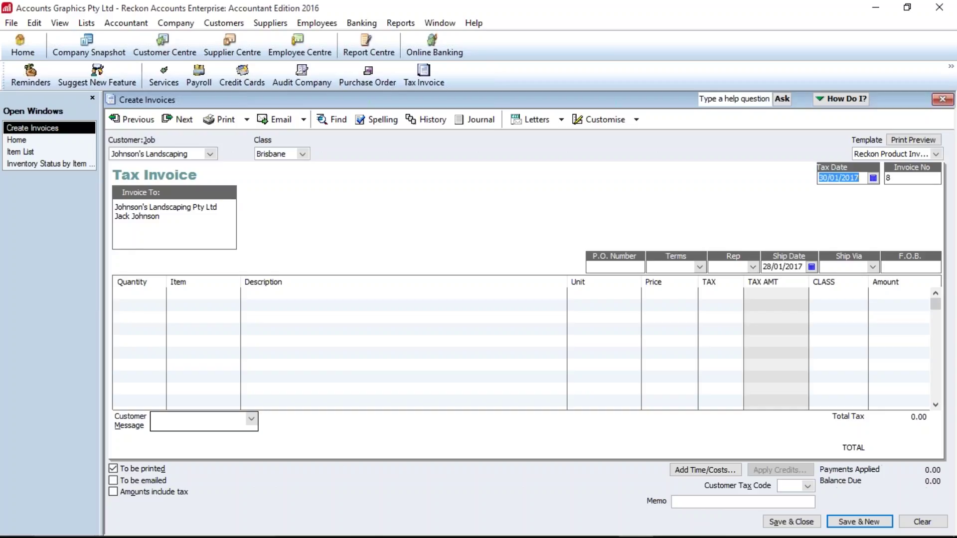
key("Tab")
key("Tab")
key("Tab")
key("Tab")
key("Tab")
key("Tab")
key("Tab")
key("Tab")
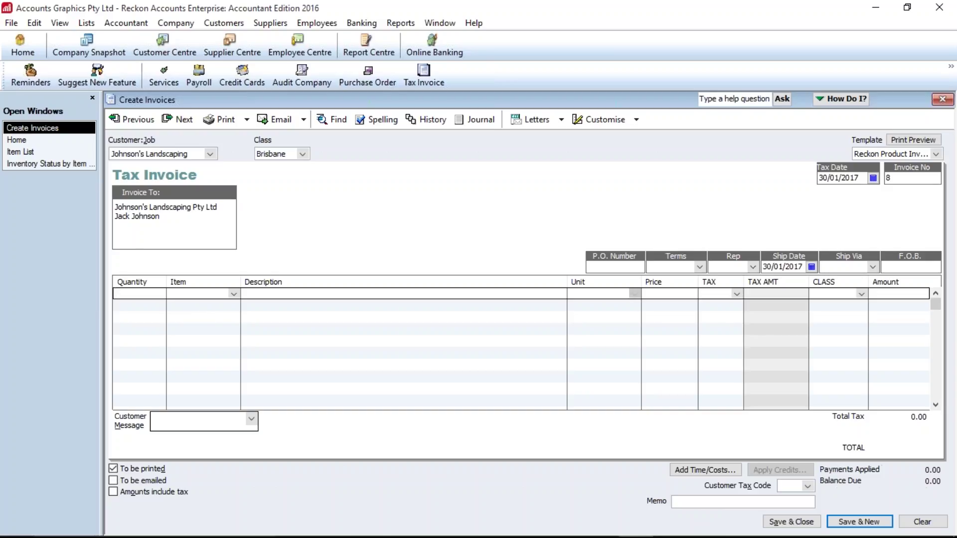
Step: Add the Photography Session group item to the first line of the invoice
left_click(168, 294)
type("Photo Catalogue")
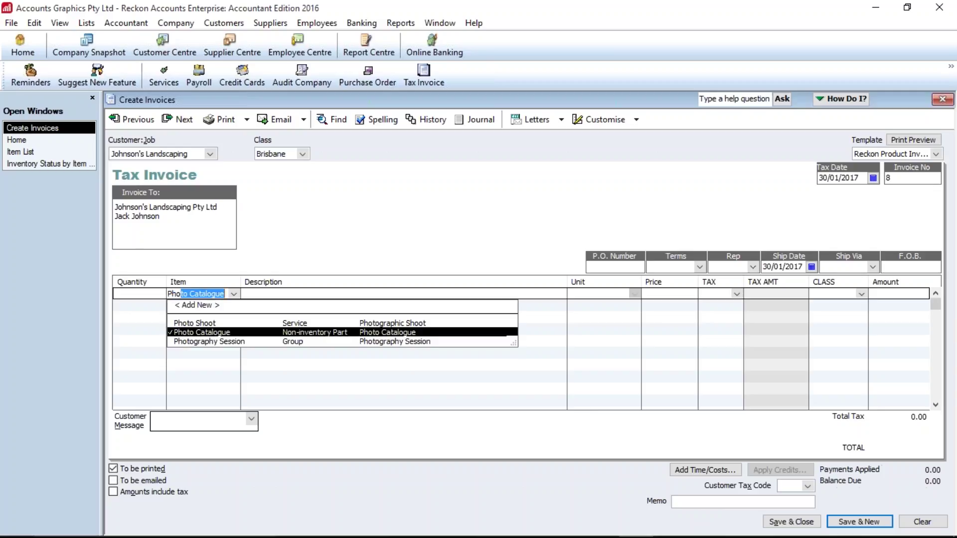
key("Down")
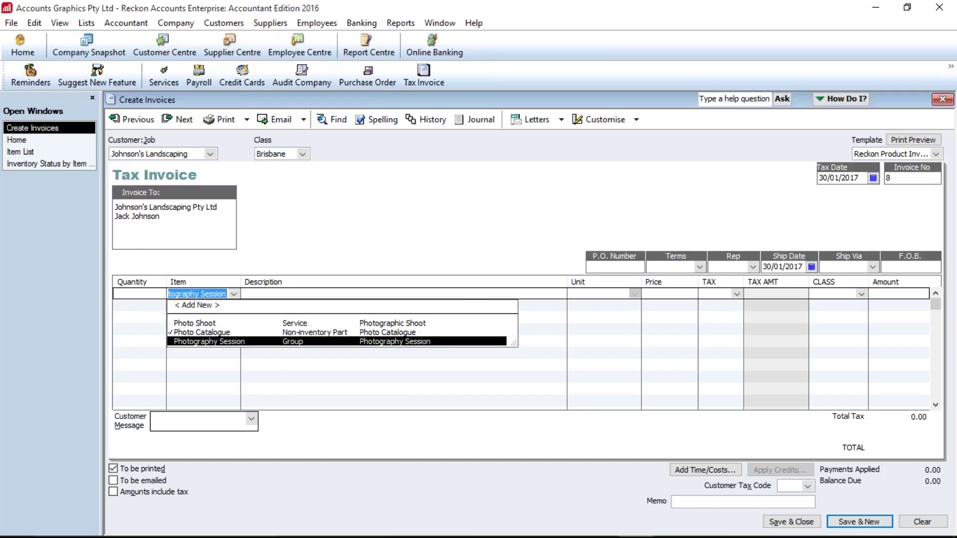
key("Tab")
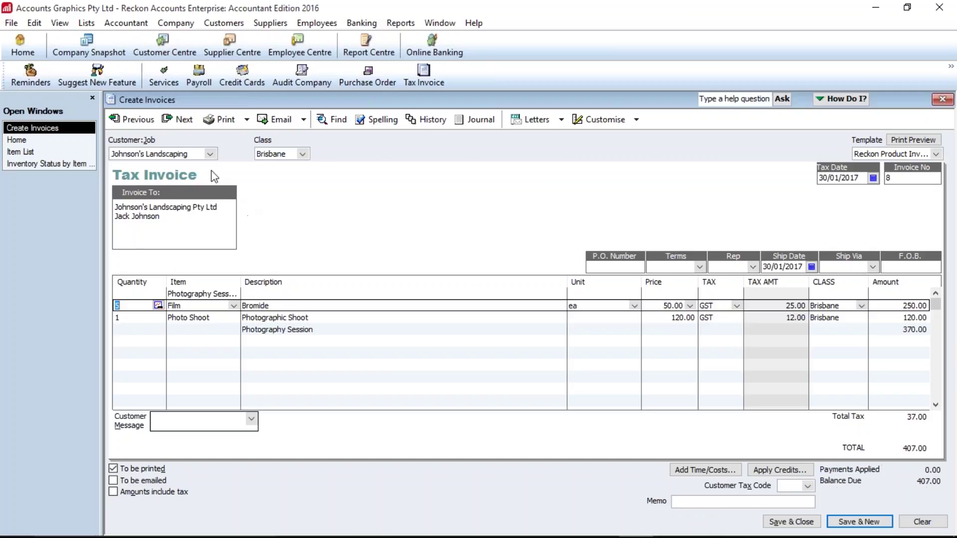
Step: Preview the printed invoice enlarged to examine how the Photography Session group appears, and close the preview
left_click(247, 120)
left_click(235, 140)
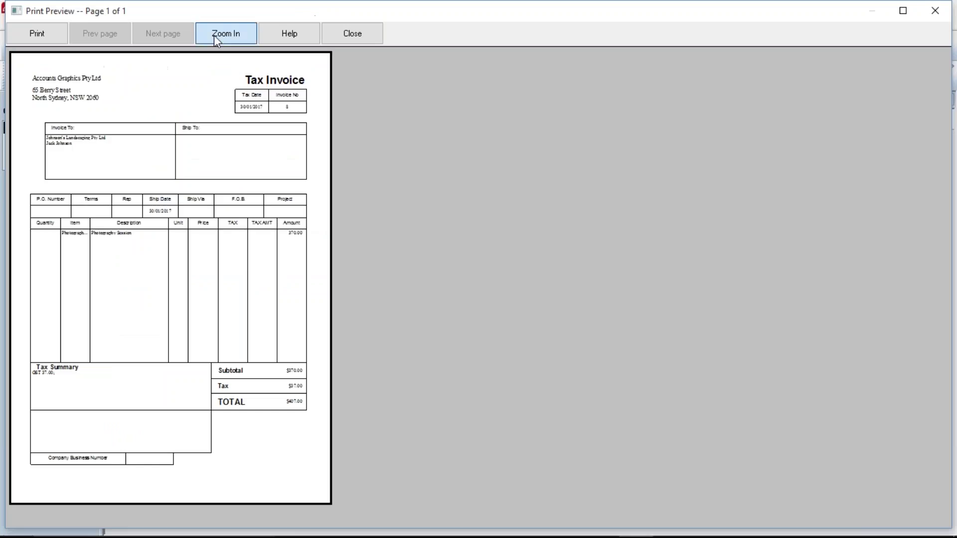
left_click(214, 35)
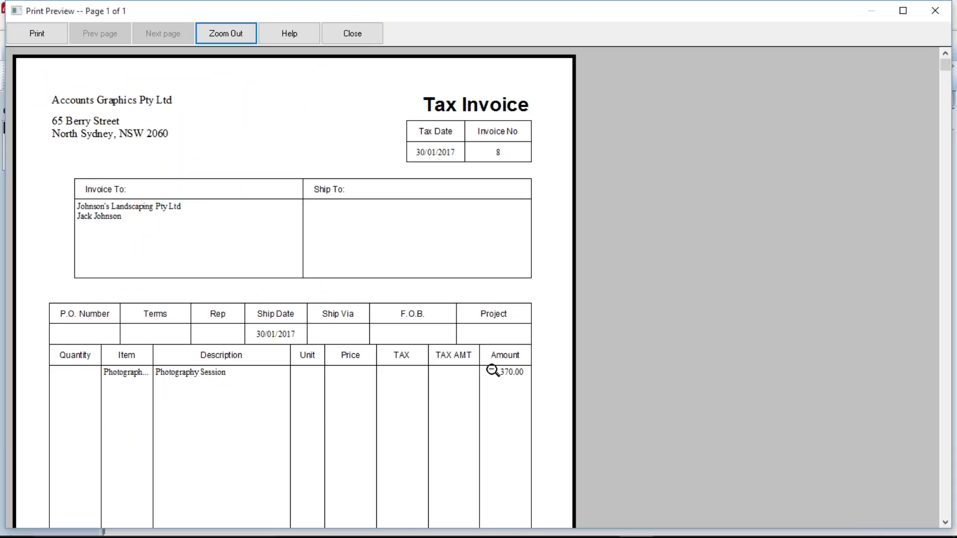
left_click(357, 38)
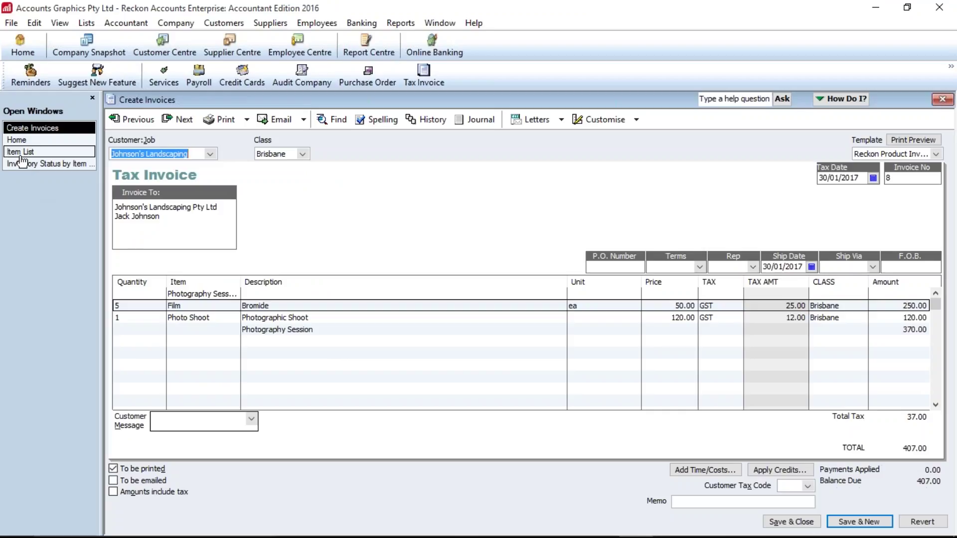
Step: Edit the Photography Session item so that the items in the group are printed, and save it
left_click(21, 155)
key("ctrl+e")
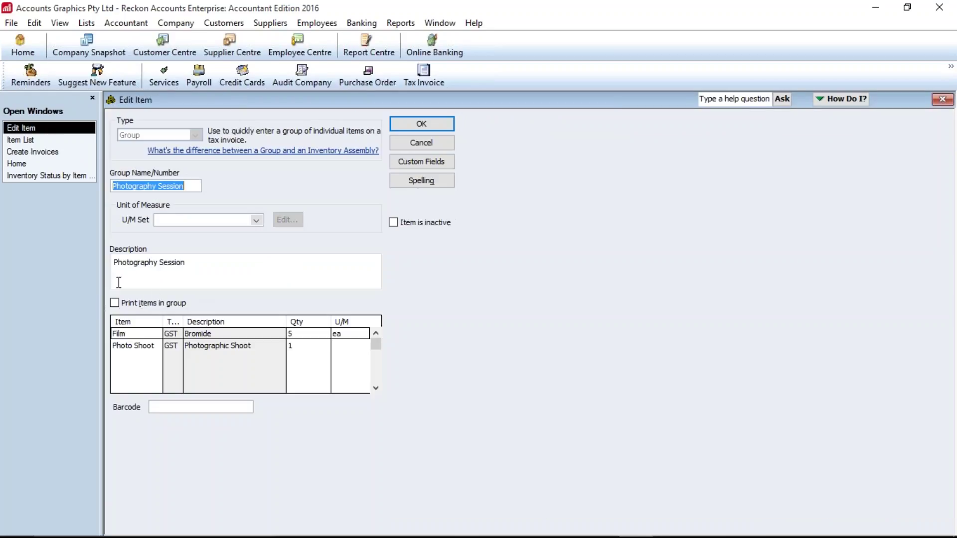
left_click(114, 303)
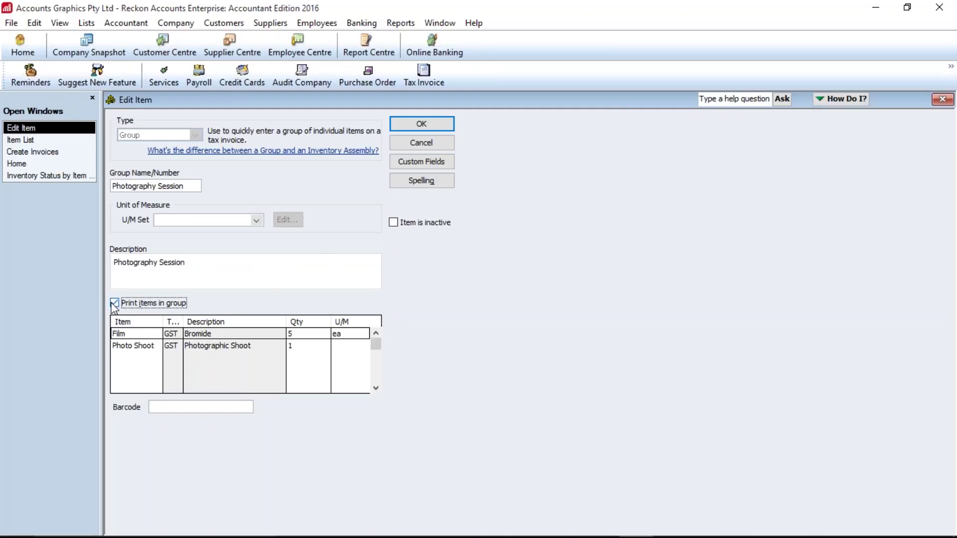
left_click(421, 125)
Step: Return to the Johnson's Landscaping invoice and check its print preview again for the group's individual items
left_click(52, 142)
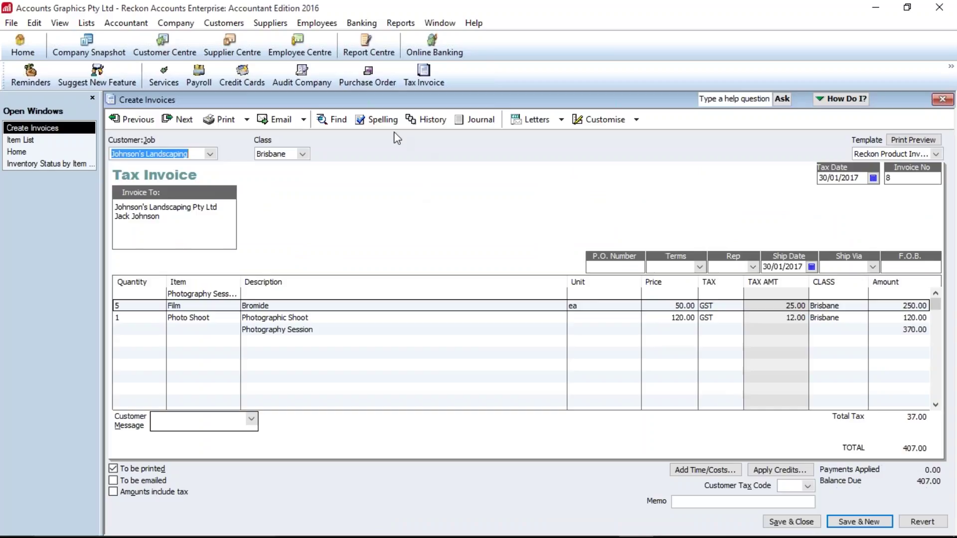
left_click(247, 121)
left_click(240, 141)
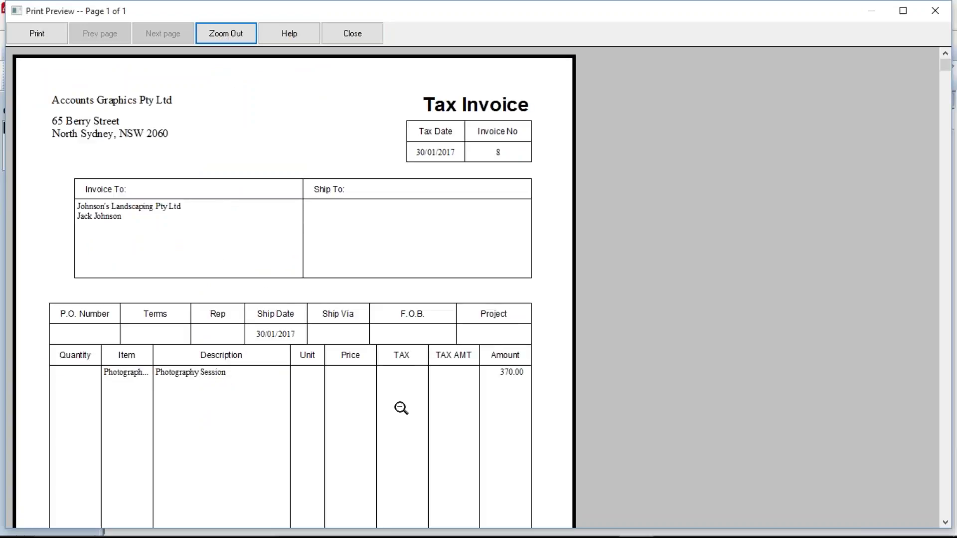
left_click(351, 34)
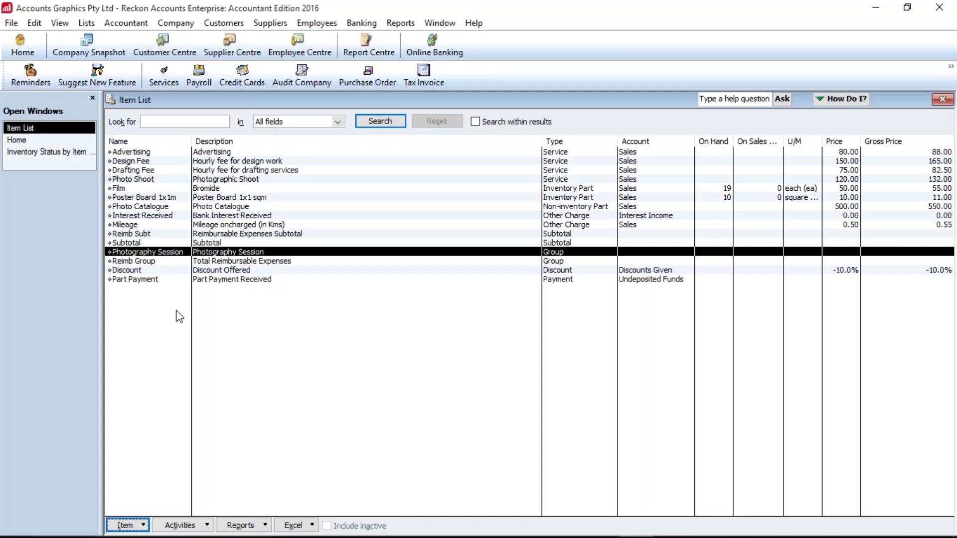
Step: Start a new Inventory Assembly item named Advertising Bundle
left_click(138, 526)
left_click(155, 304)
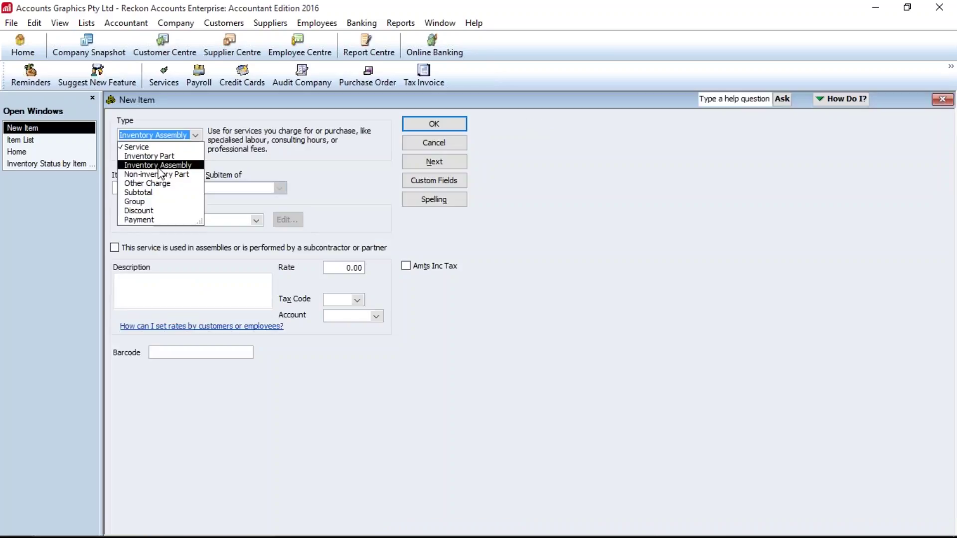
left_click(159, 166)
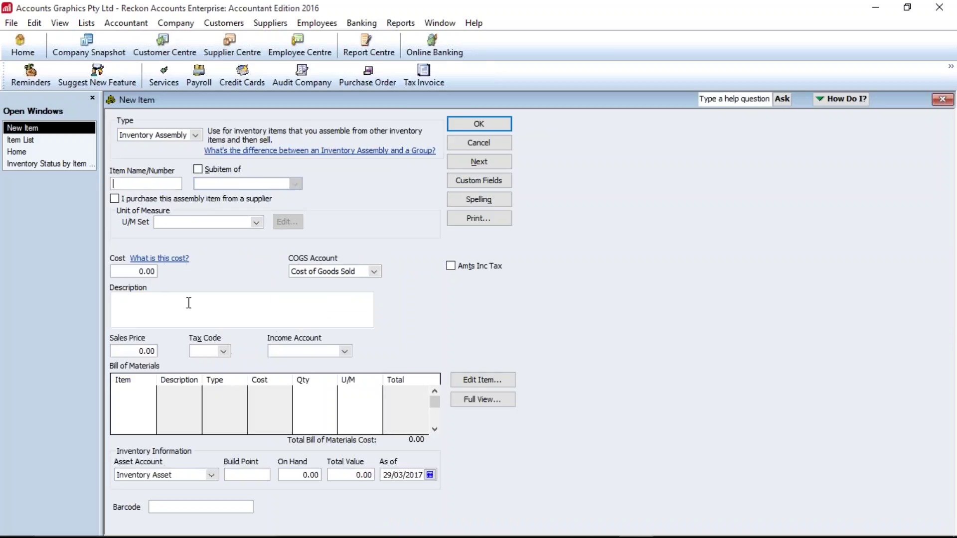
type("Advertising Bundle")
key("Tab")
key("Tab")
key("Tab")
key("Tab")
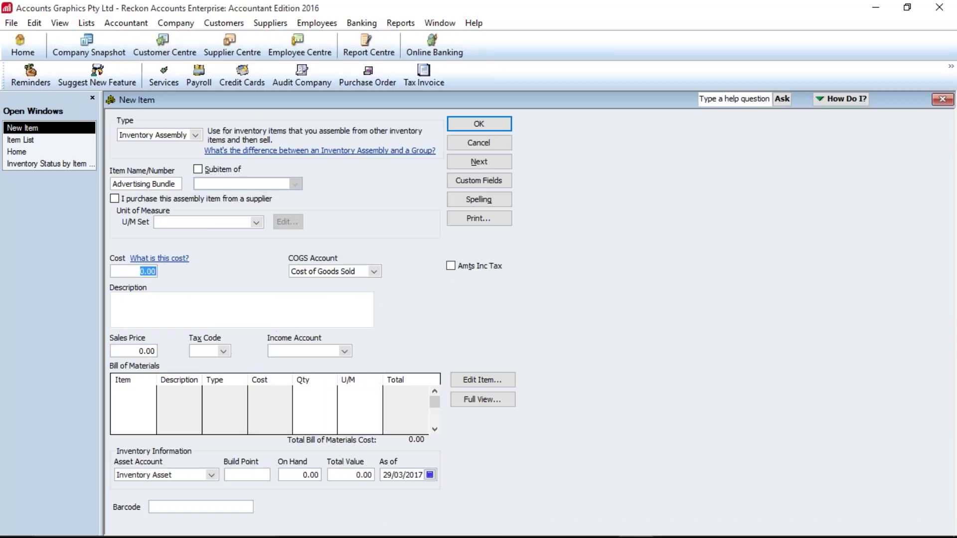
Step: Enter the description Advertising Bundle for the assembly, with sales price 390, tax code GST and income account Sales
key("Tab")
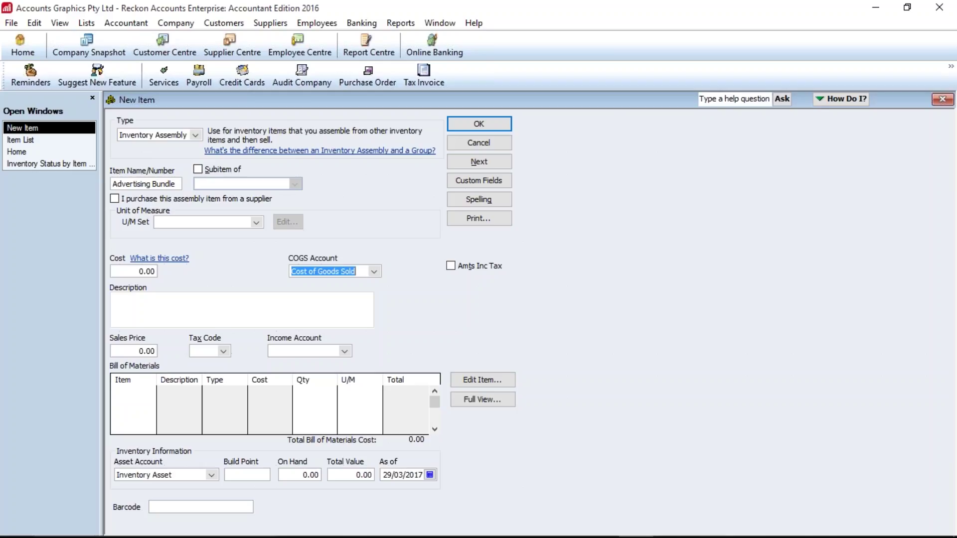
key("Tab")
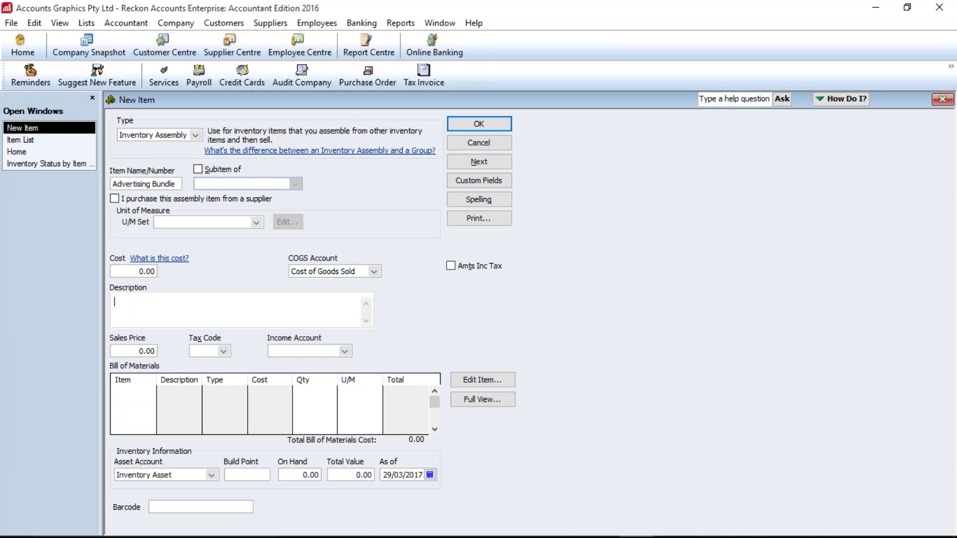
type("Advertising Bundle")
key("Tab")
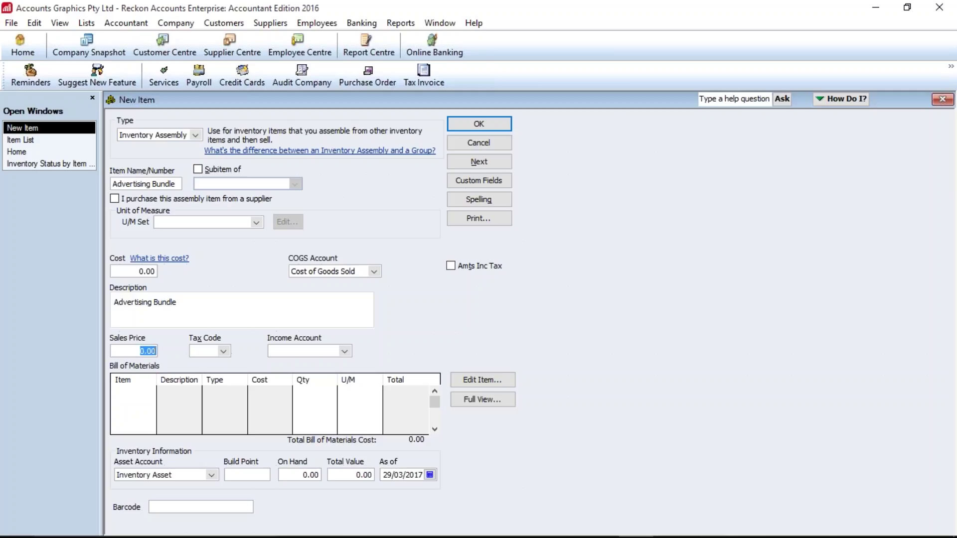
type("390")
key("Tab")
type("GST")
key("Tab")
type("Sales")
key("Tab")
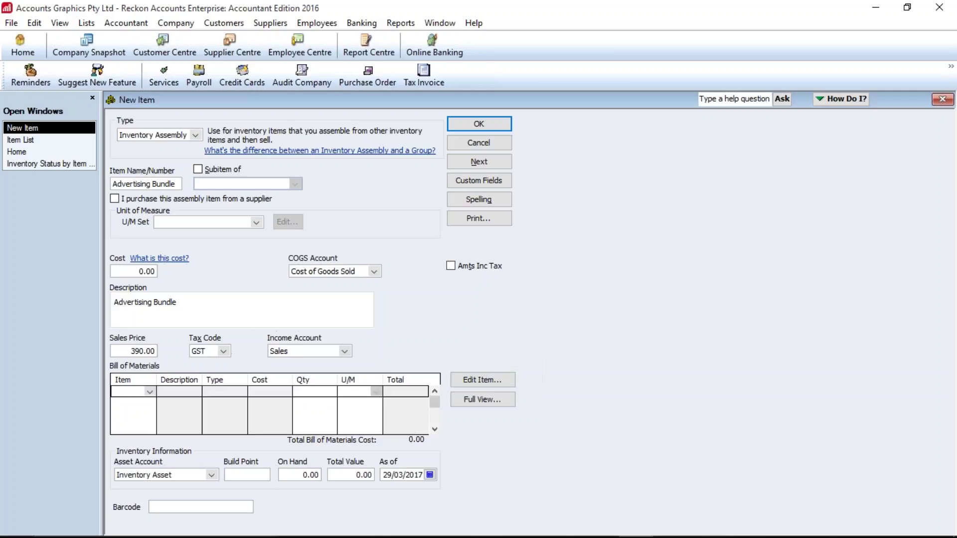
Step: Add 7 ea of Film and 1 sqm of Poster Board 1x1m to the assembly's bill of materials
type("Film")
key("Tab")
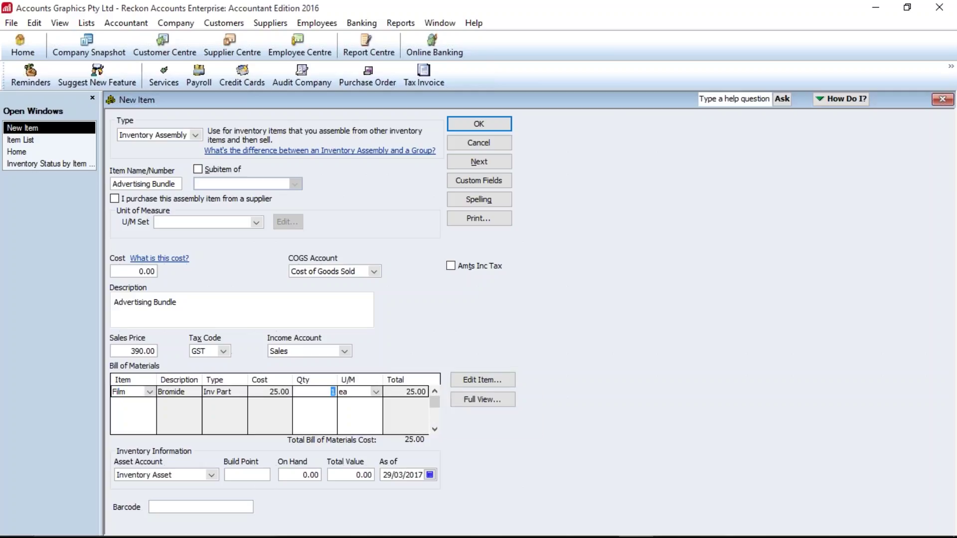
type("7")
key("Tab")
key("Tab")
type("Poster")
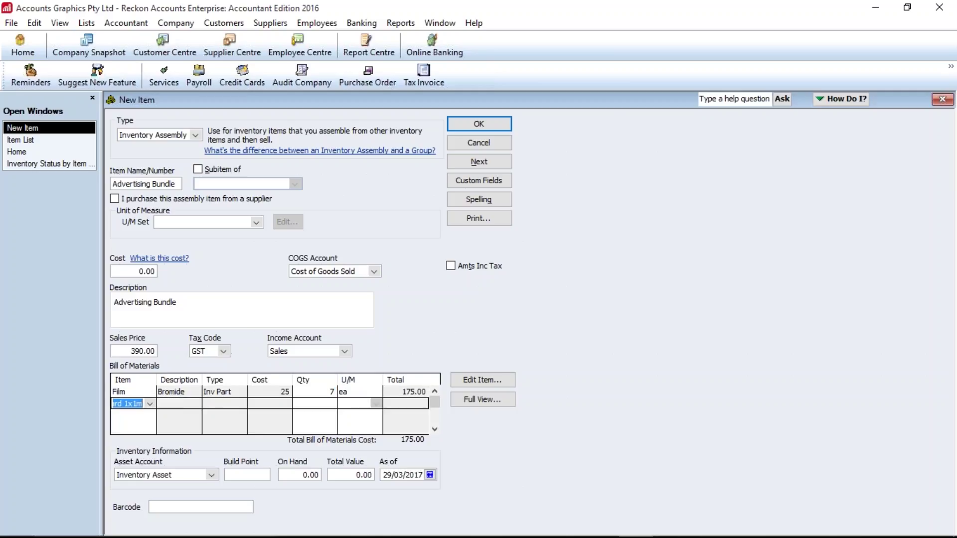
key("Tab")
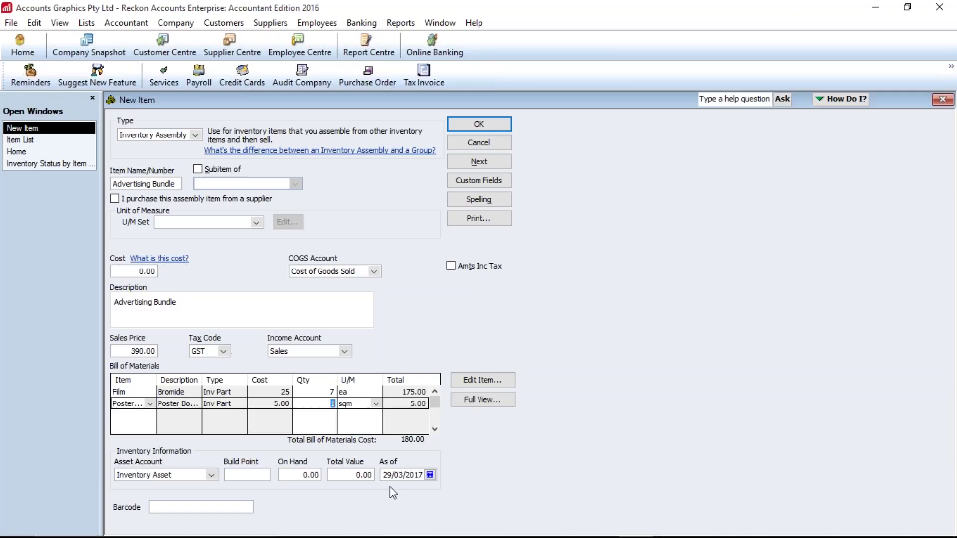
Step: Set the assembly's inventory as-of date to 30/06/2016 and save the item
left_click(416, 477)
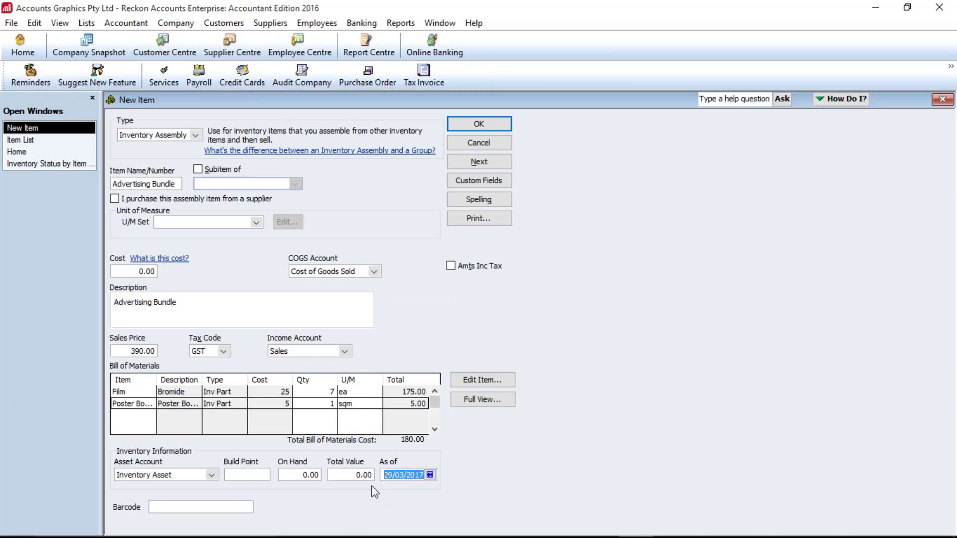
type("300616")
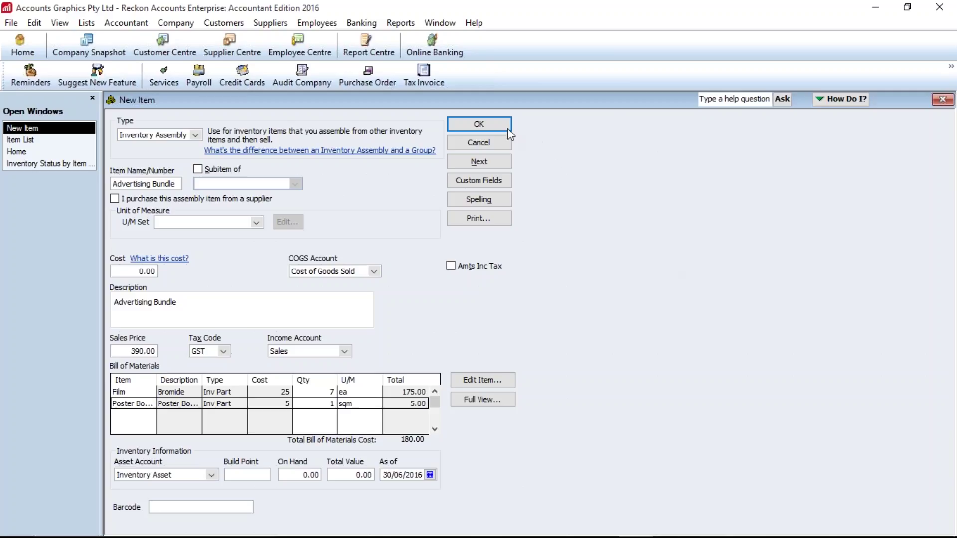
left_click(478, 124)
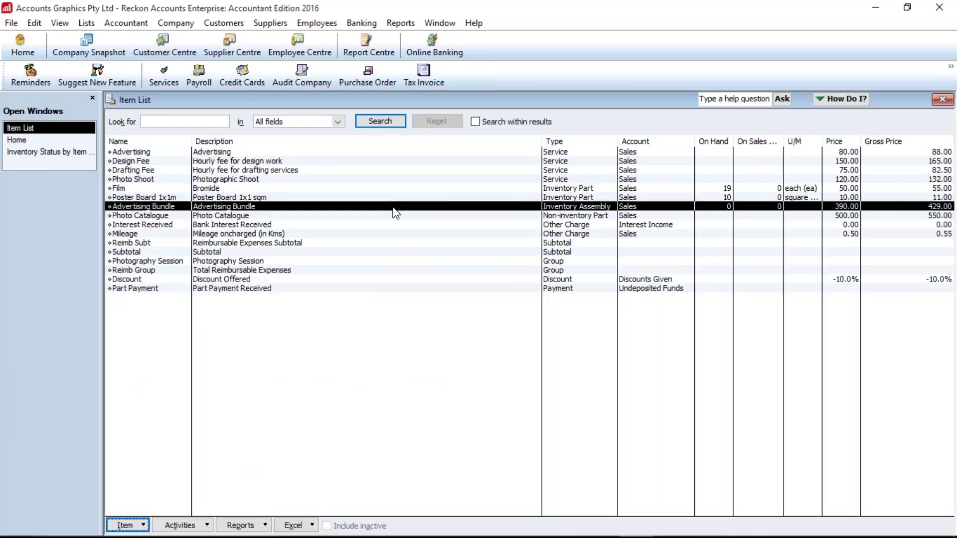
Step: Check the on-hand quantities of Film and Poster Board 1x1m in the item list
left_click(349, 218)
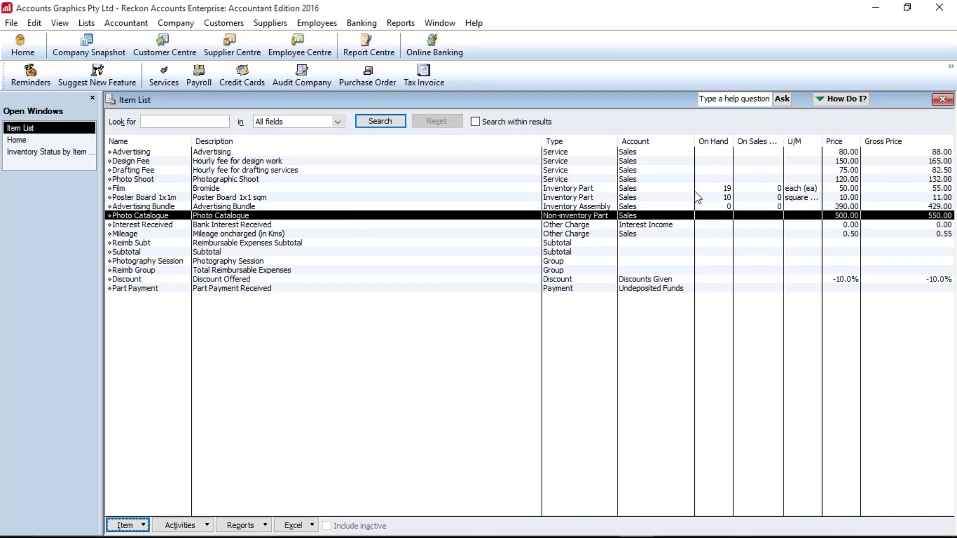
left_click(706, 187)
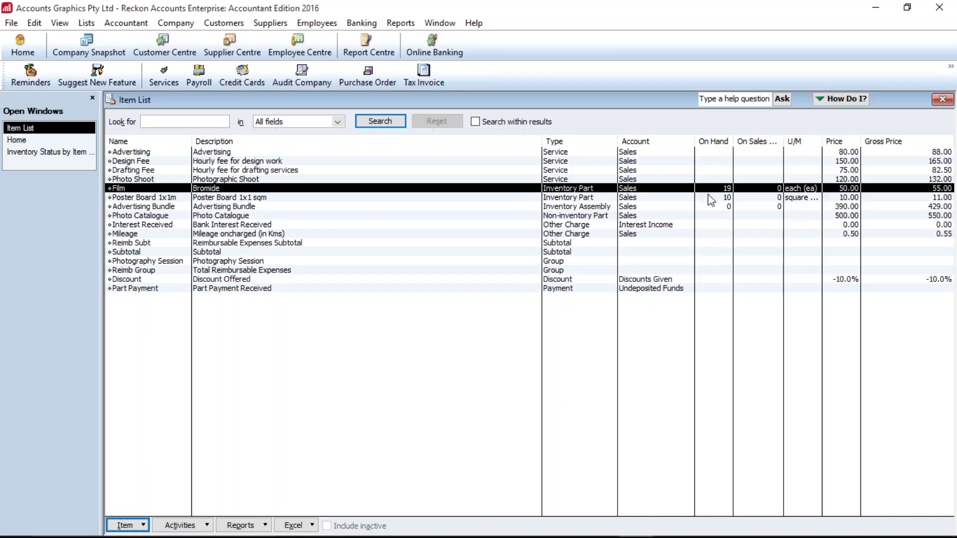
left_click(708, 198)
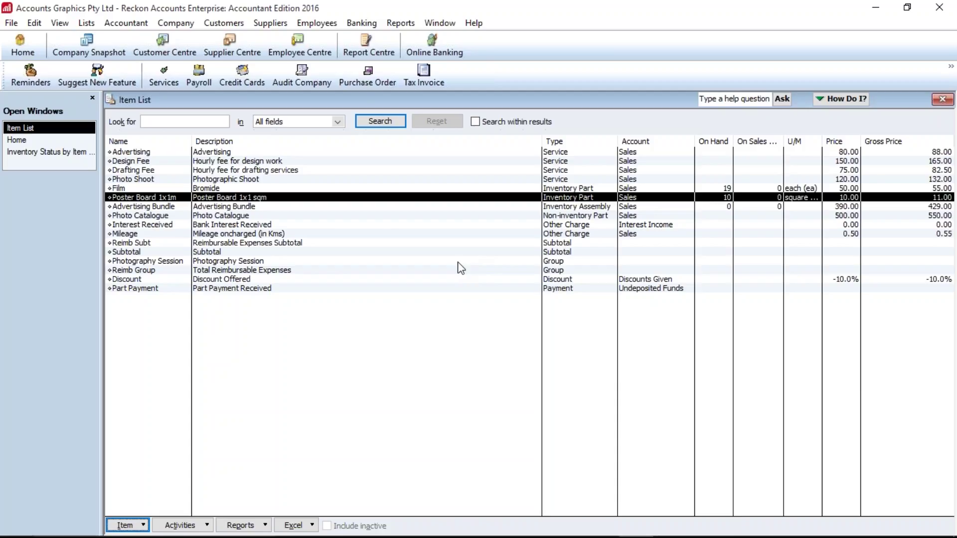
Step: Create a build of 3 Advertising Bundle assemblies and mark it as pending
left_click(476, 208)
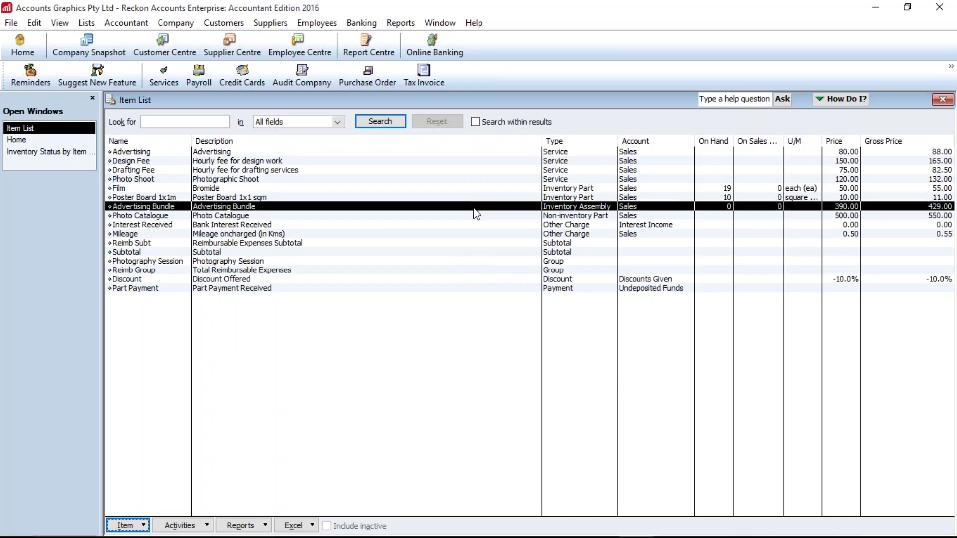
left_click(471, 215)
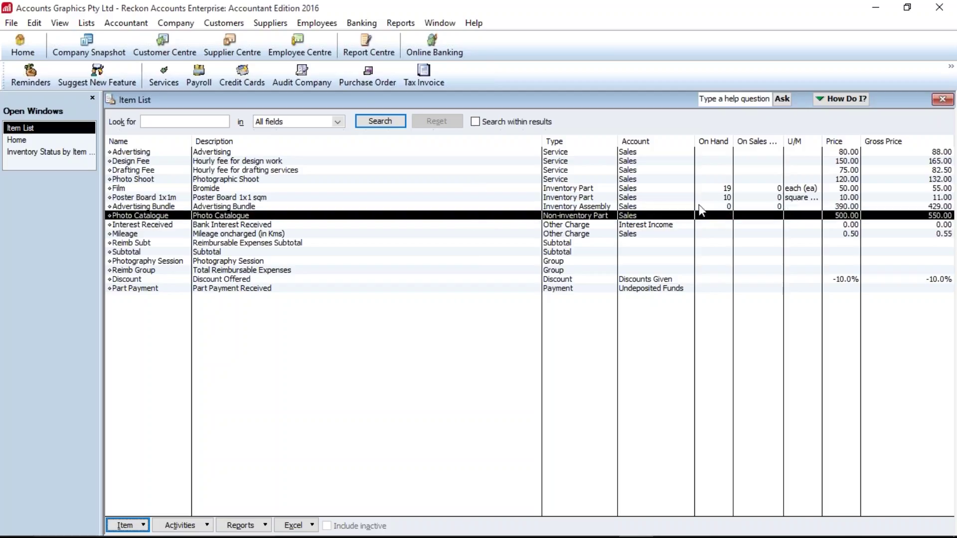
left_click(22, 56)
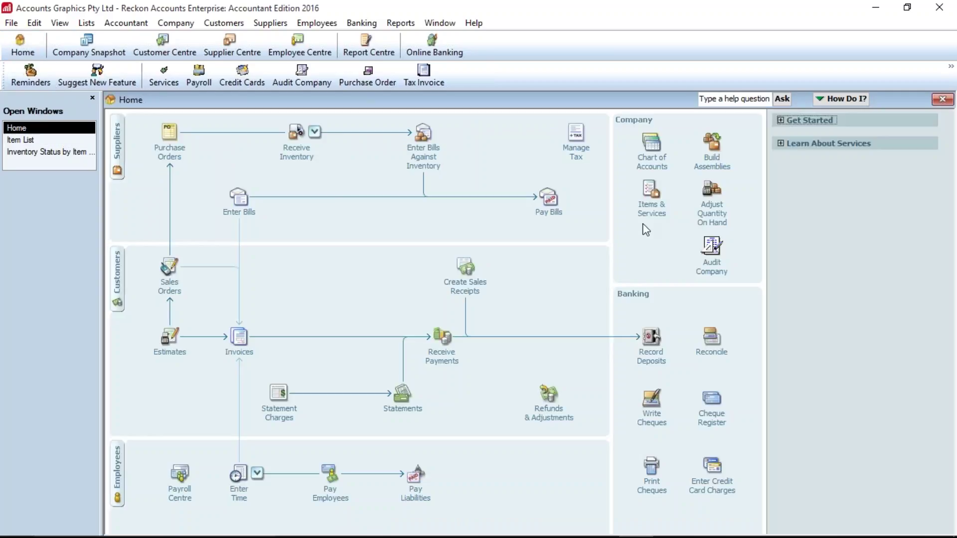
left_click(712, 161)
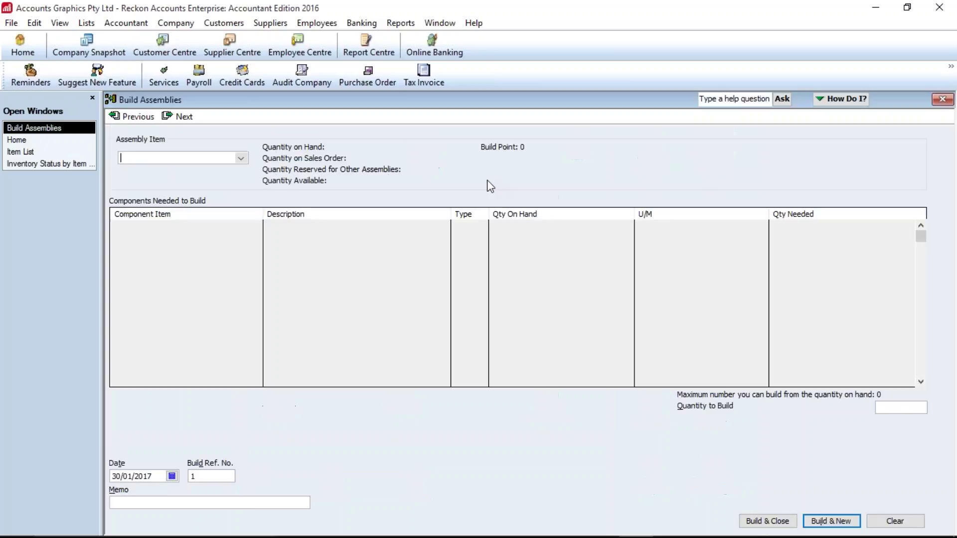
type("Advertising Bundle")
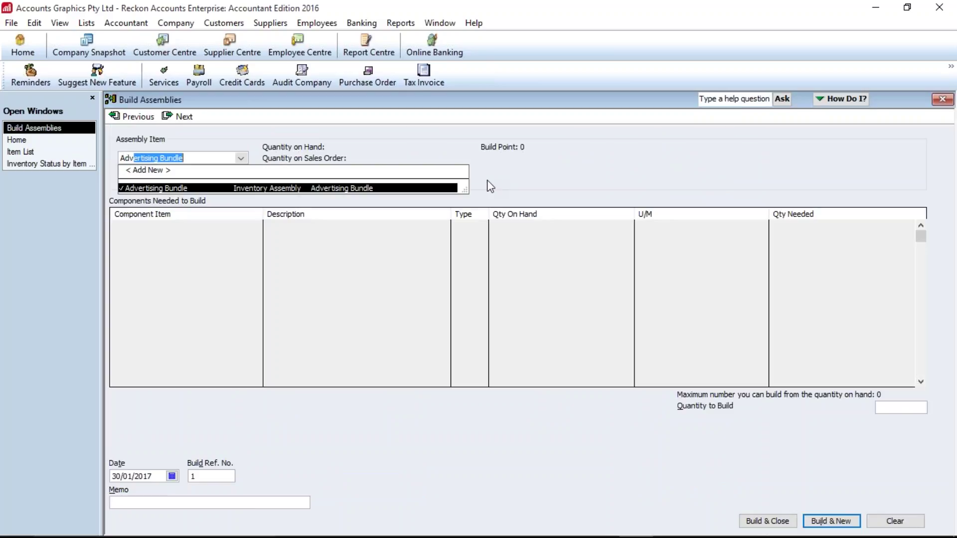
key("Tab")
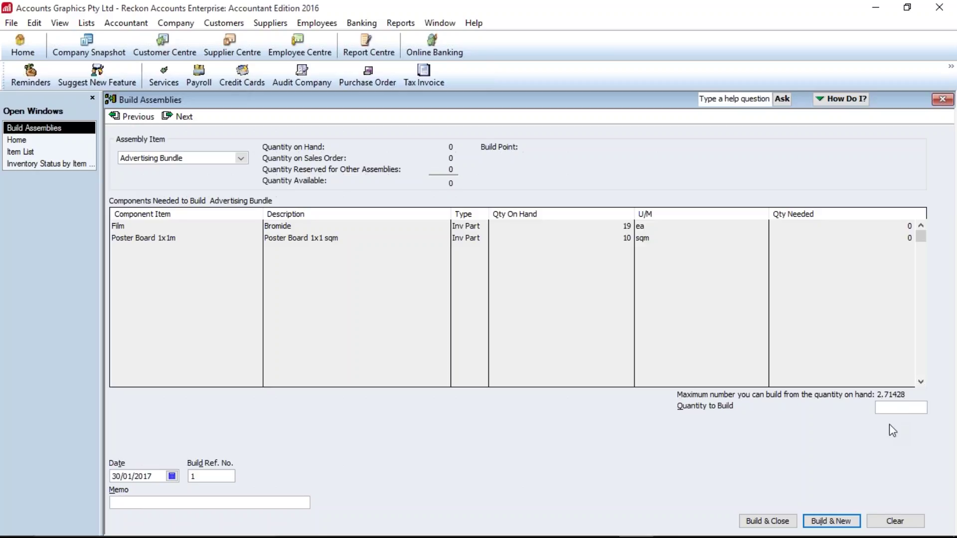
type("3")
key("Return")
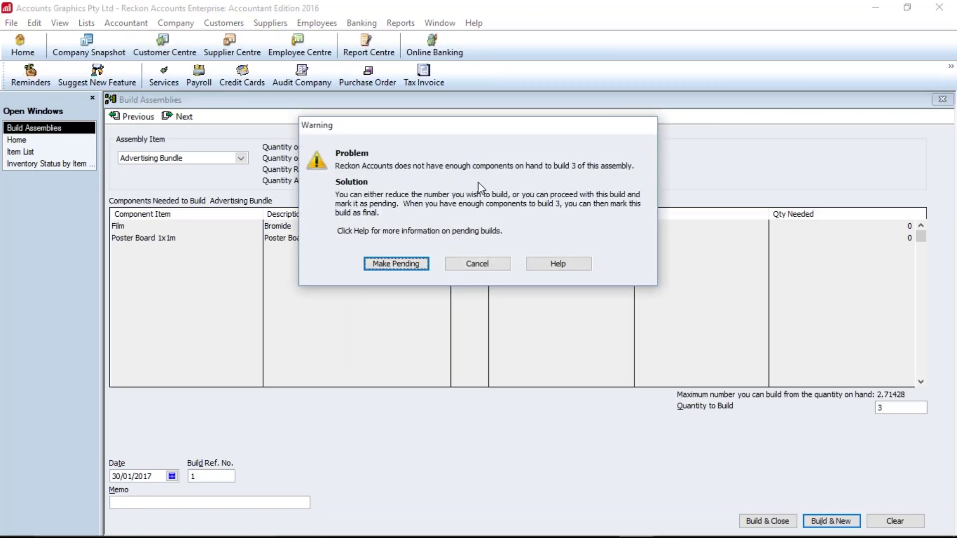
left_click(391, 264)
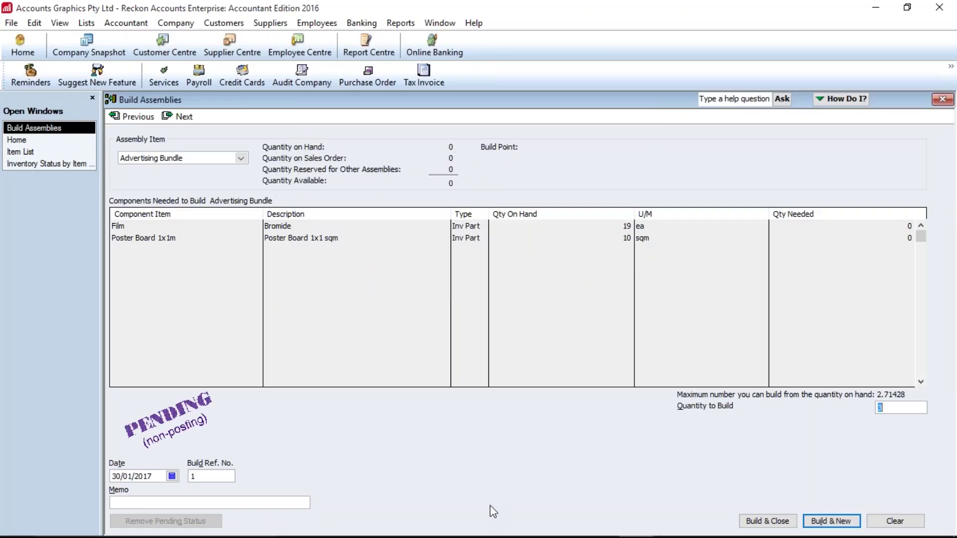
Step: Add the memo Awaiting Arrival of Stock to the pending build and save it
left_click(171, 503)
type("Awaiting Arrival of Stock")
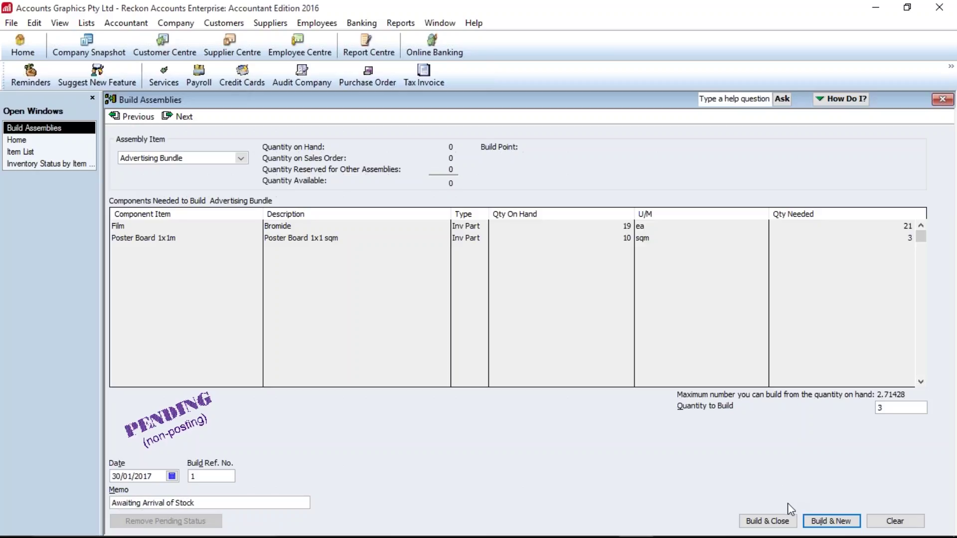
left_click(779, 521)
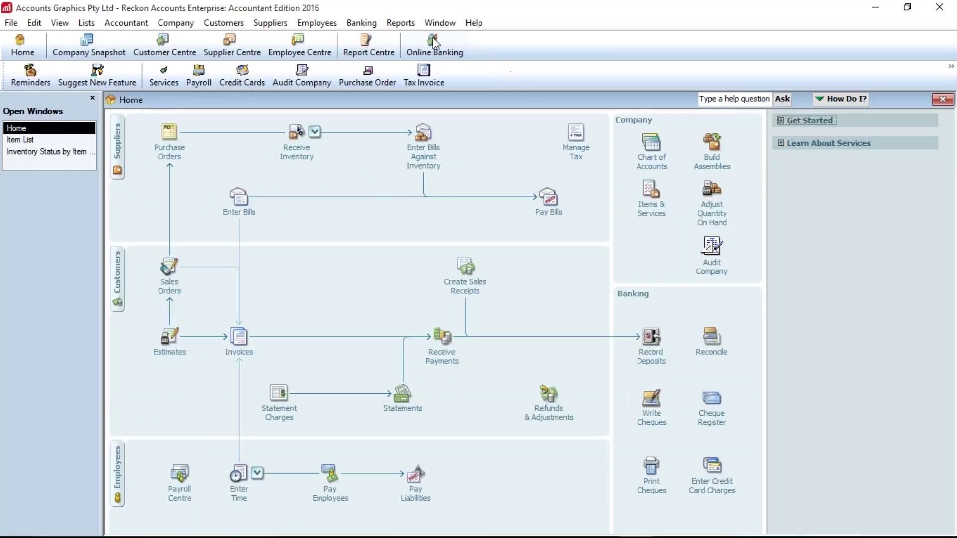
Step: Run the Pending Builds inventory report and widen its Item and Description columns to read the full entries
left_click(401, 23)
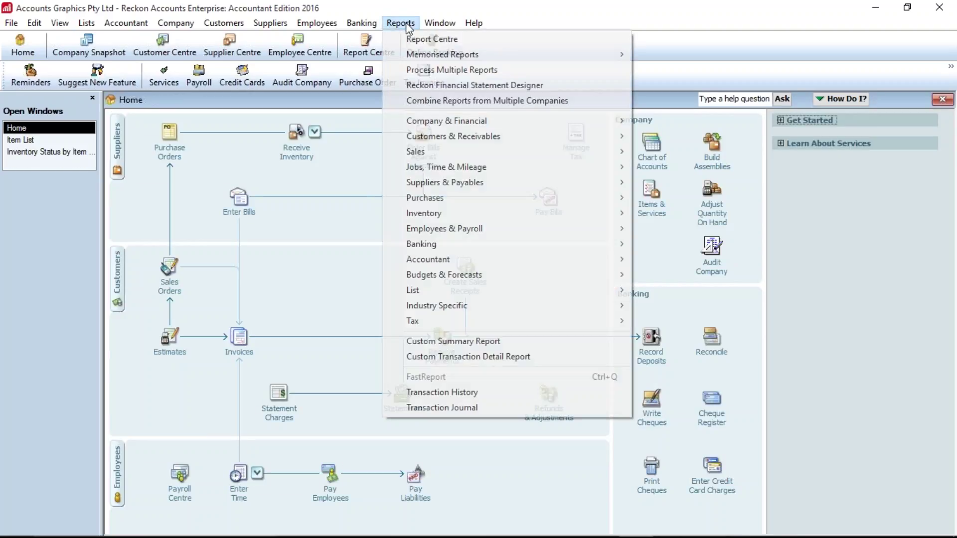
mouse_move(603, 214)
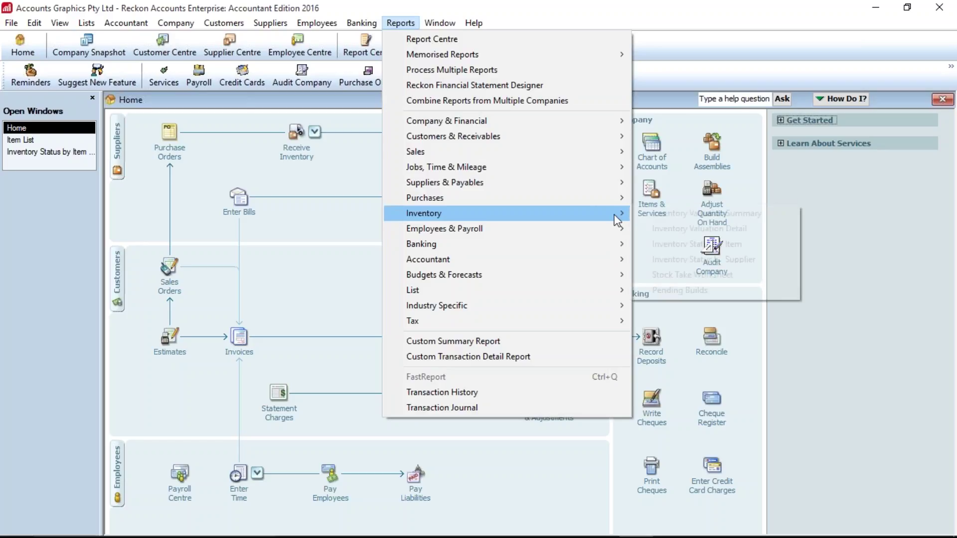
left_click(687, 295)
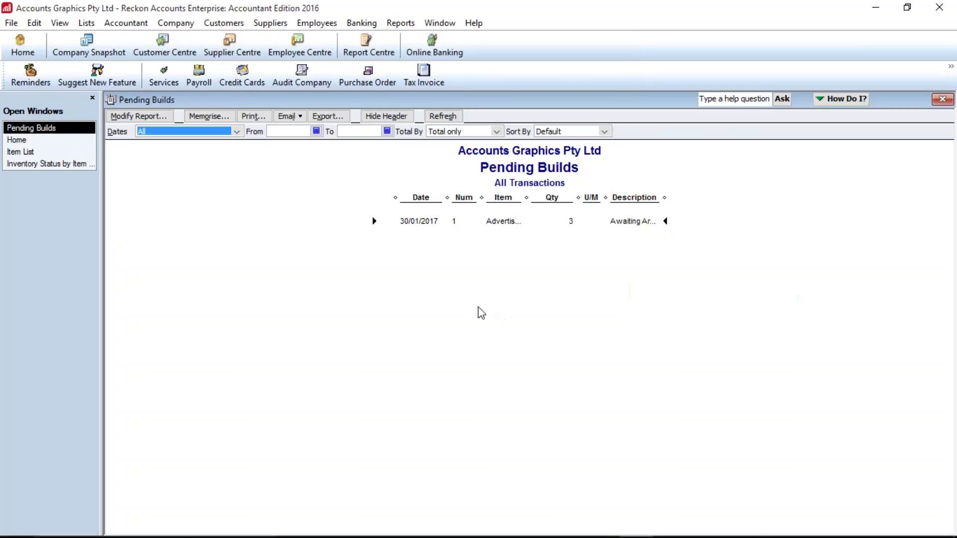
left_click_drag(527, 198, 559, 198)
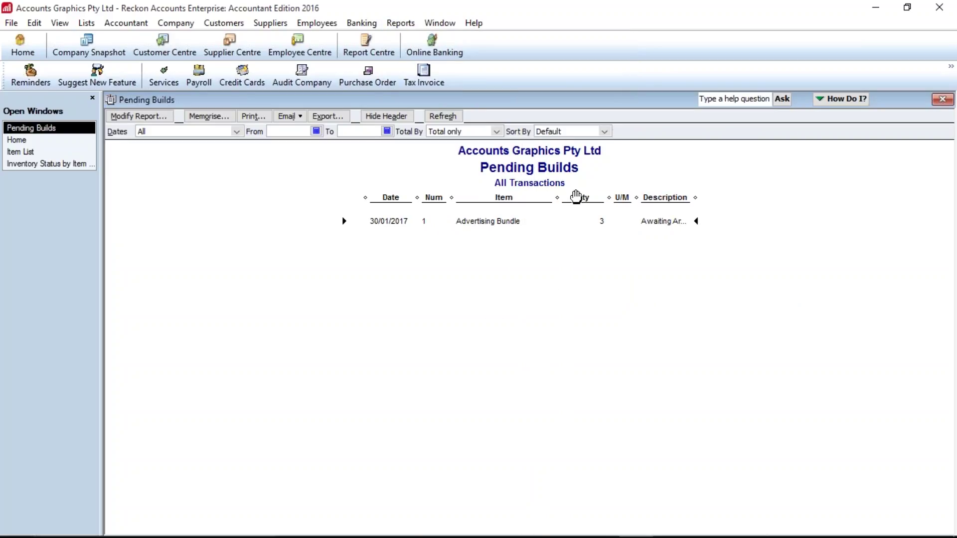
left_click_drag(694, 205, 761, 199)
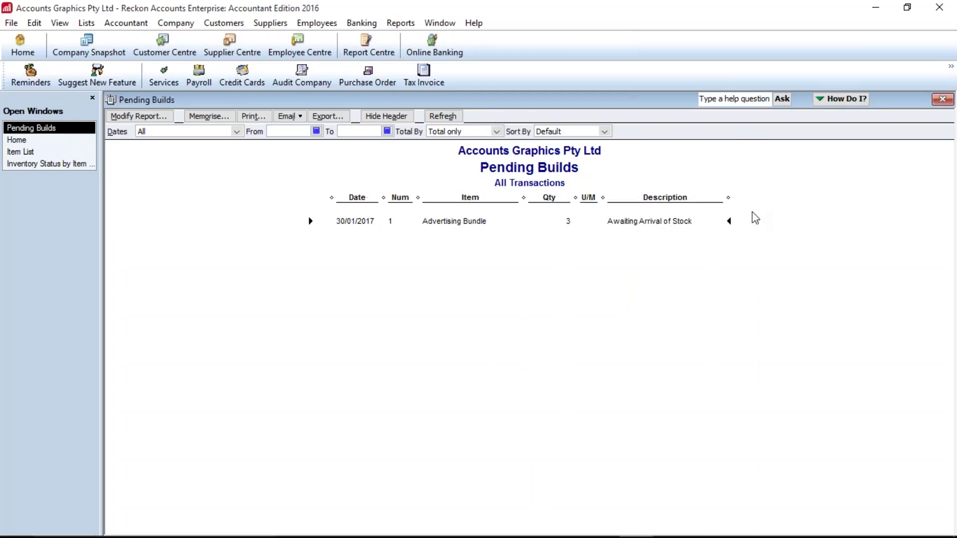
Step: Open the pending Advertising Bundle build from the report and set its quantity to build to 1
double_click(464, 221)
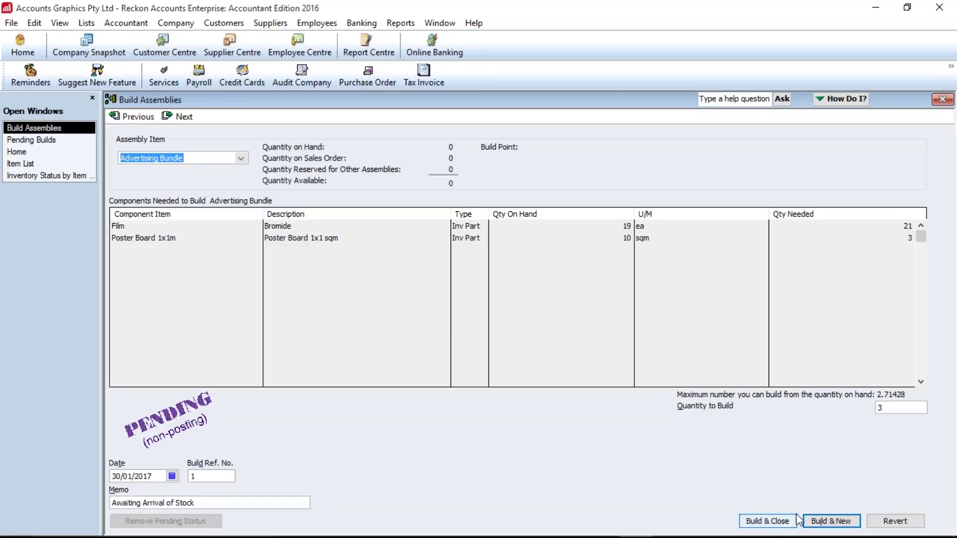
left_click(886, 410)
type("1")
key("Tab")
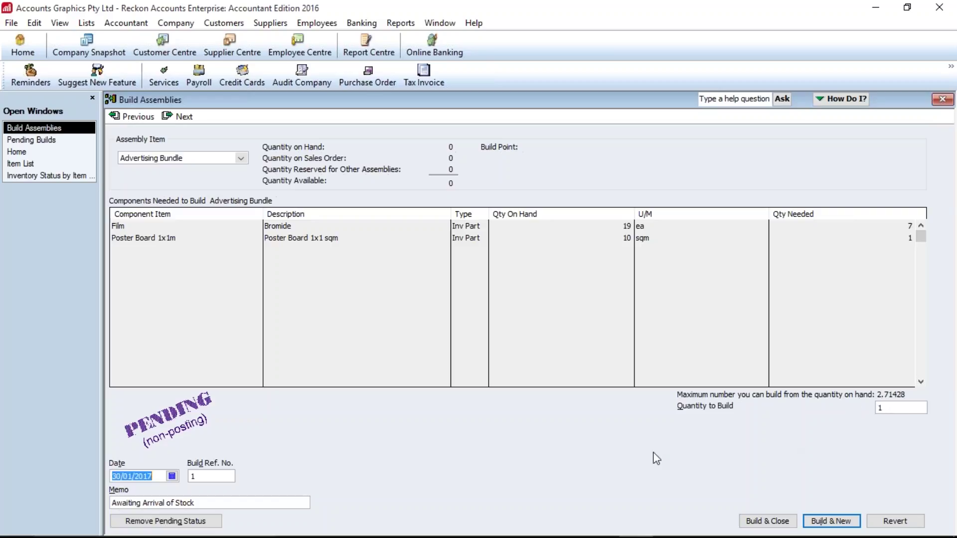
Step: Remove the build's pending status, clear its memo and save the build
left_click(155, 521)
left_click_drag(208, 505, 76, 503)
key("BackSpace")
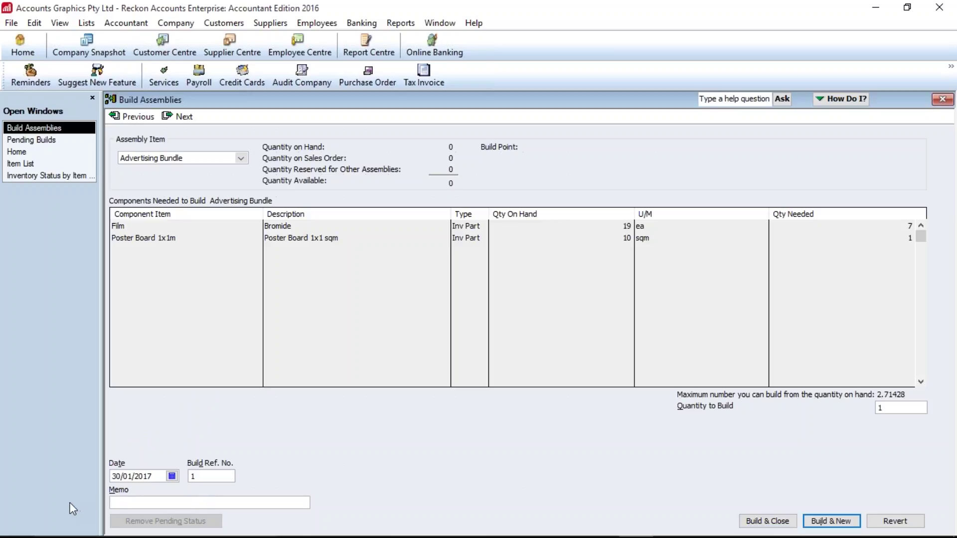
left_click(766, 527)
left_click(420, 179)
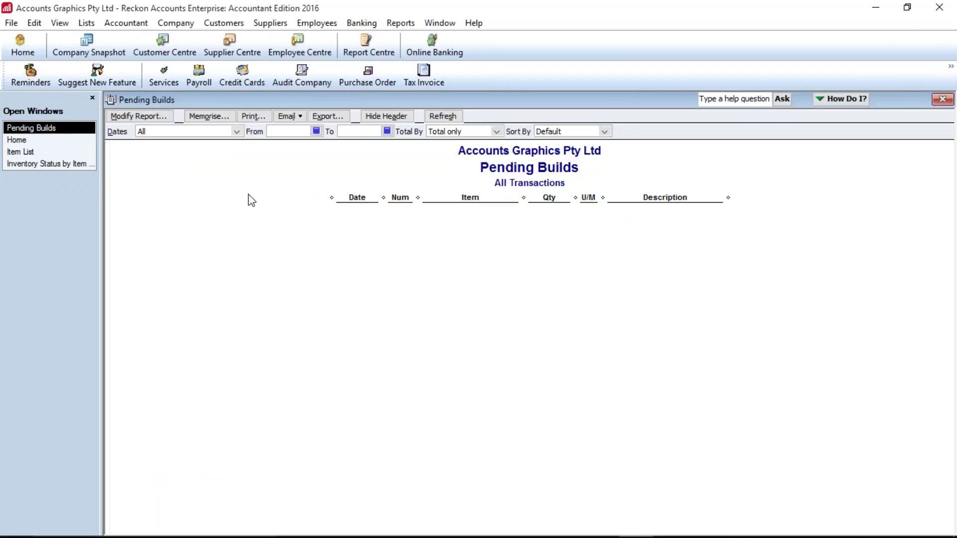
Step: Close the Pending Builds report without memorising it and run the Inventory Valuation Summary with a wider U/M column
key("Escape")
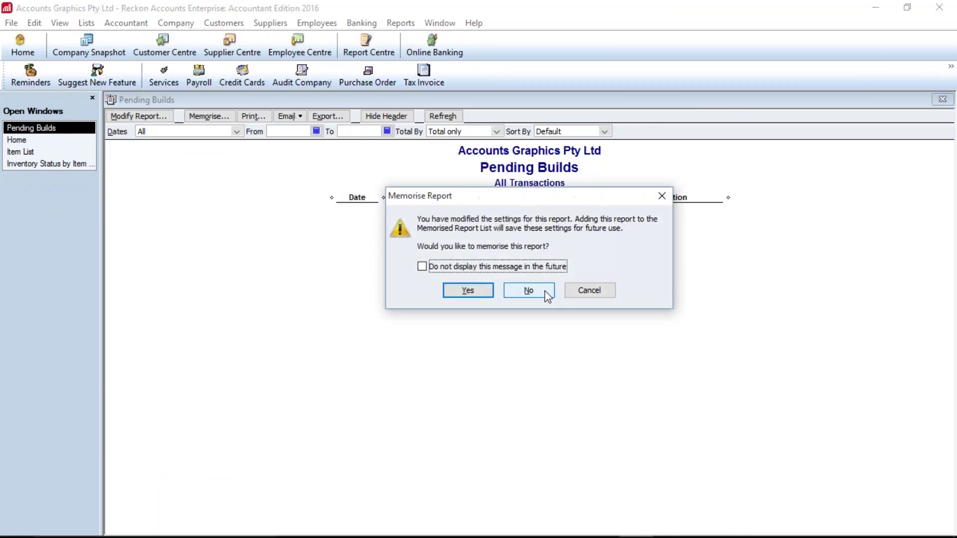
left_click(528, 290)
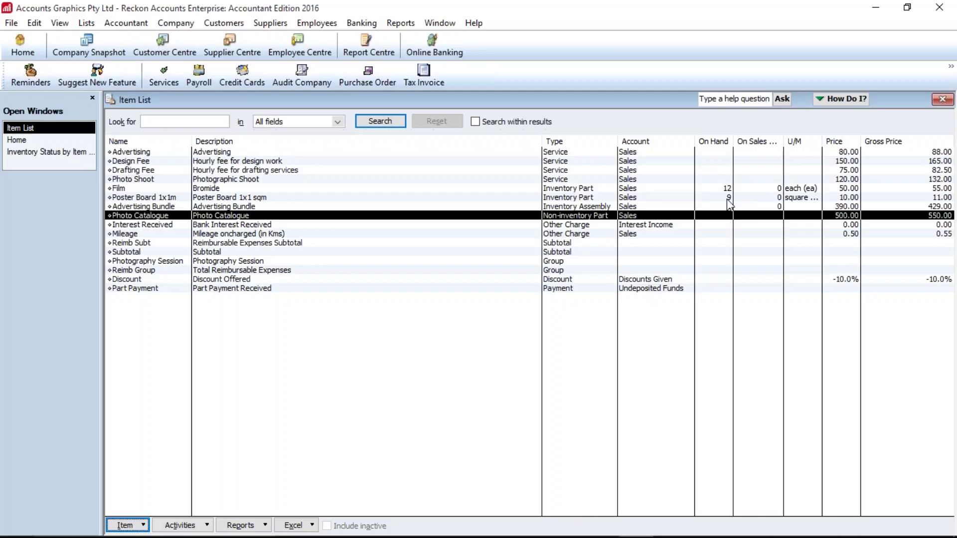
left_click(396, 26)
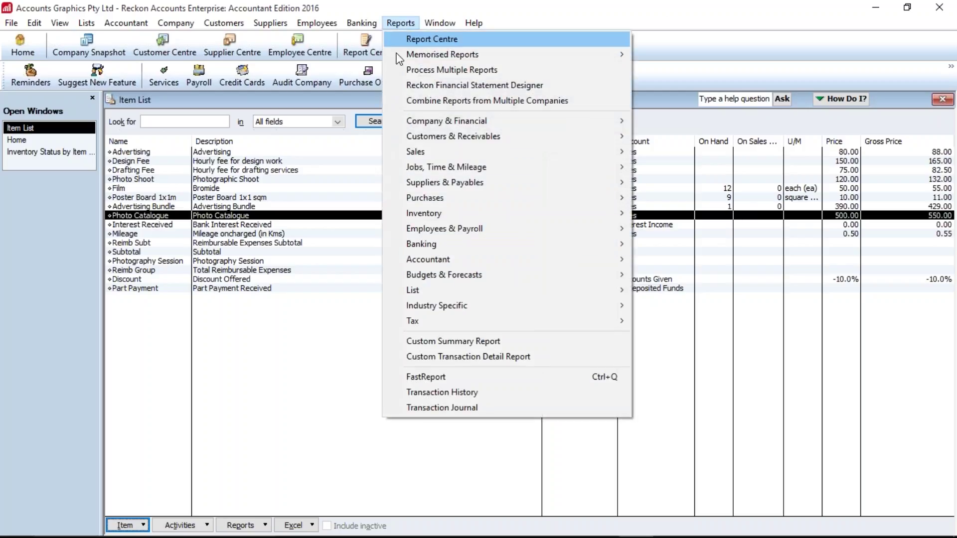
mouse_move(562, 214)
left_click(693, 214)
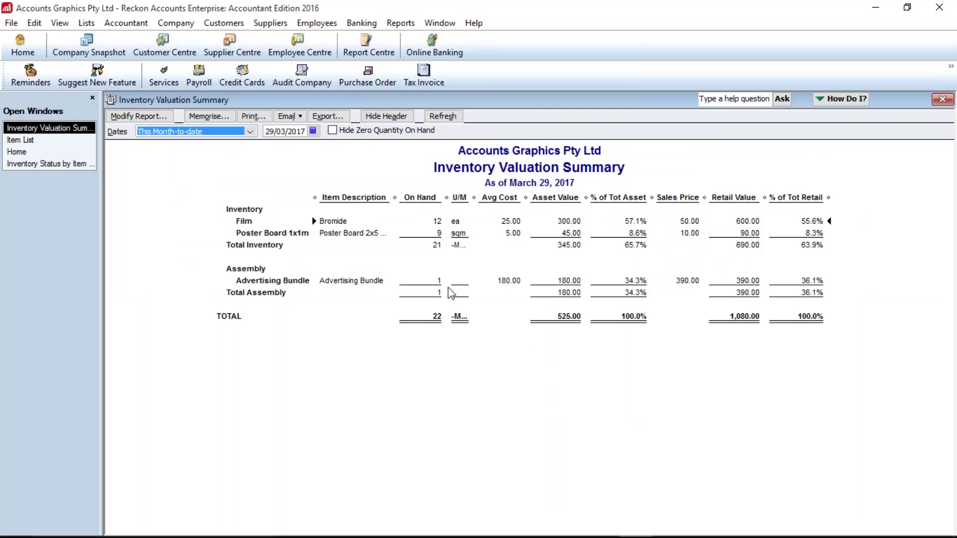
left_click_drag(474, 197, 487, 197)
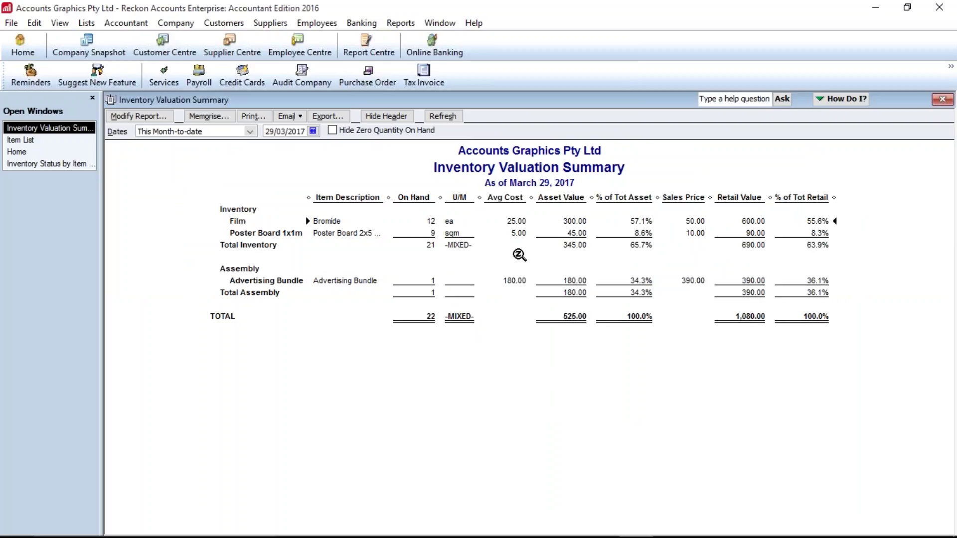
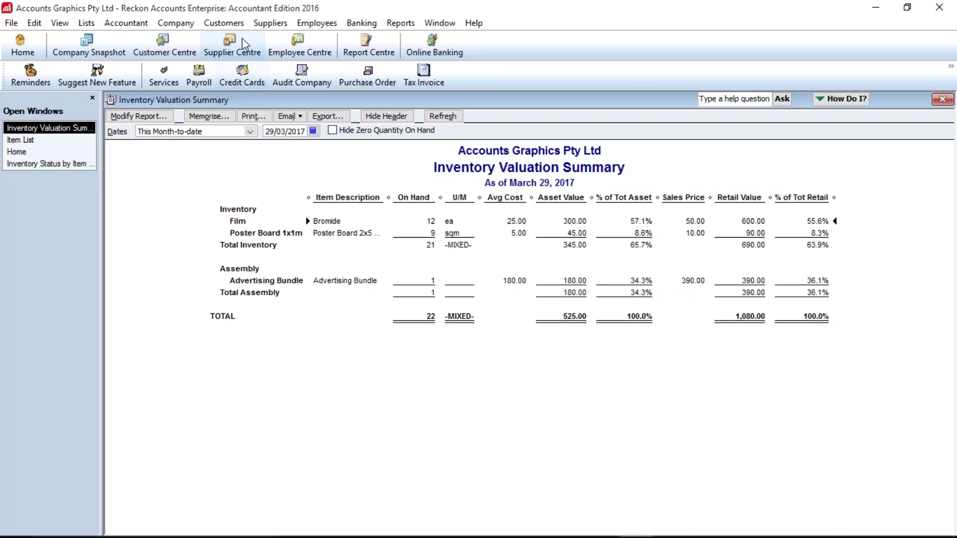
Step: Start a quantity/value on hand adjustment dated 01/02/2017
left_click(270, 23)
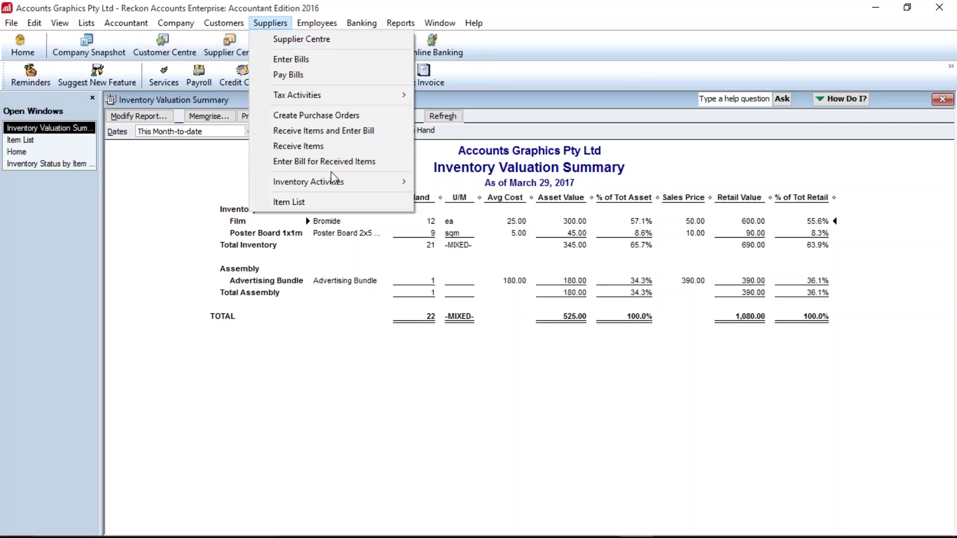
mouse_move(378, 184)
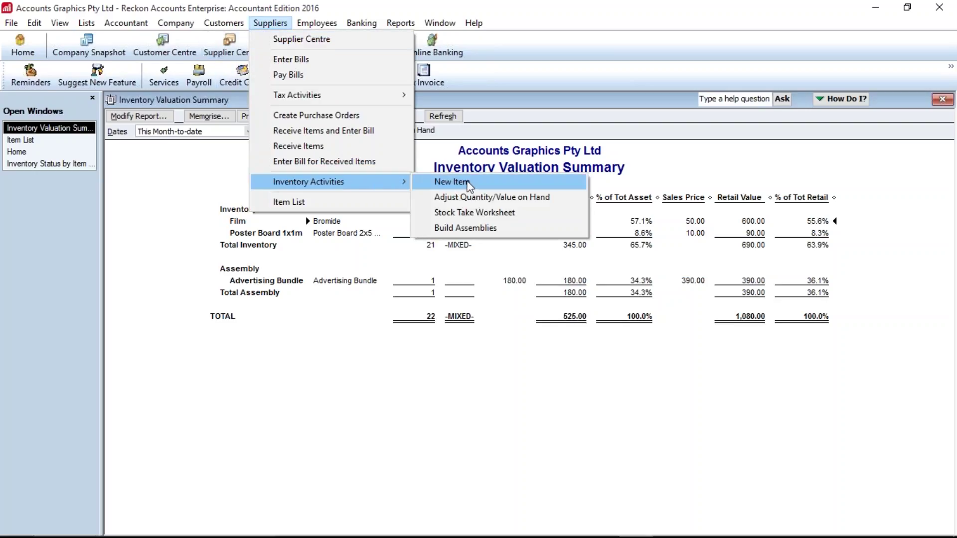
left_click(470, 198)
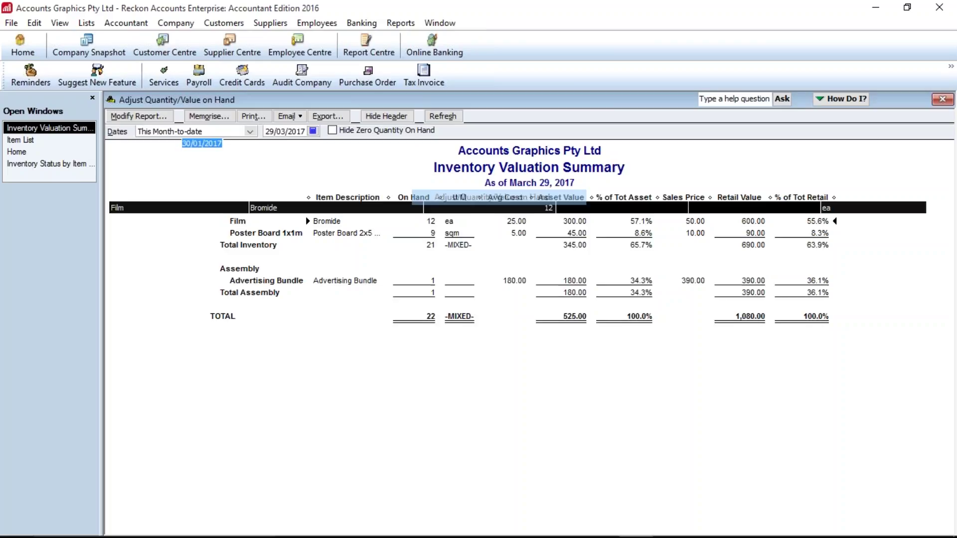
type("0102")
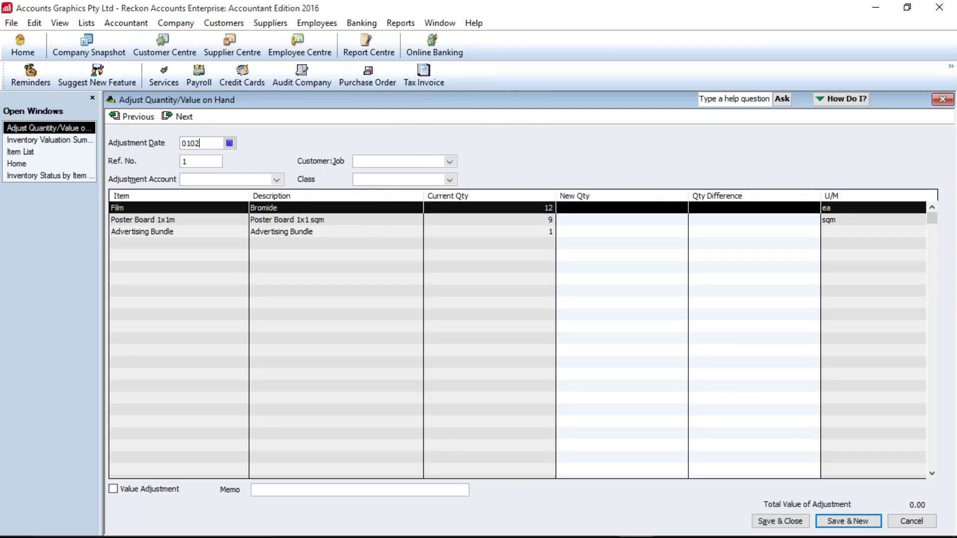
key("Tab")
key("Tab")
Step: Set up a new account named Stock Adjustment and use it as the adjustment account
type("Stock Ad")
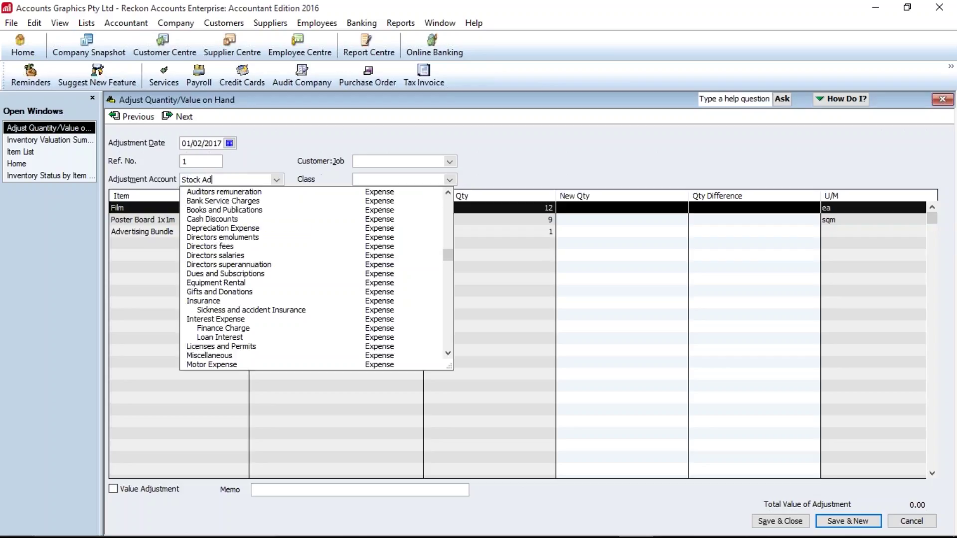
type("justment")
key("Tab")
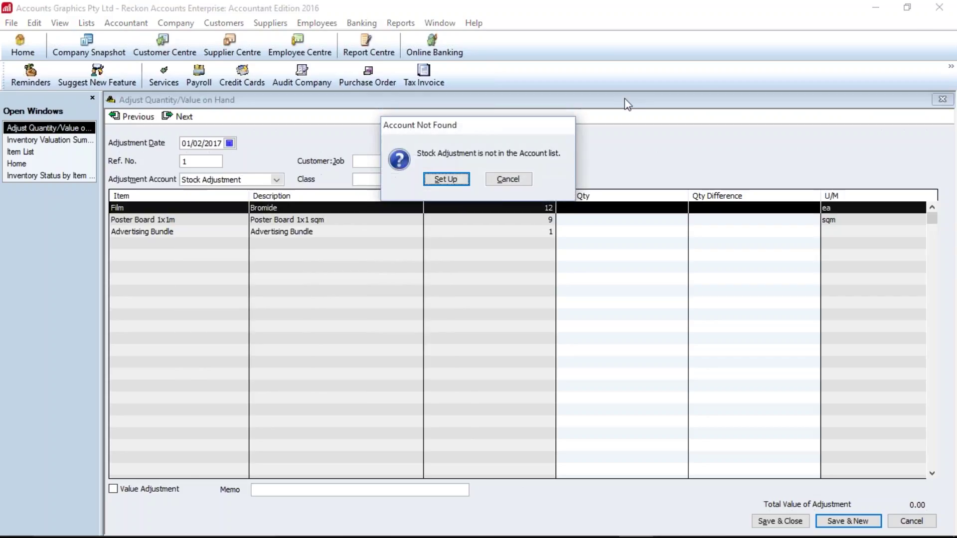
left_click(440, 181)
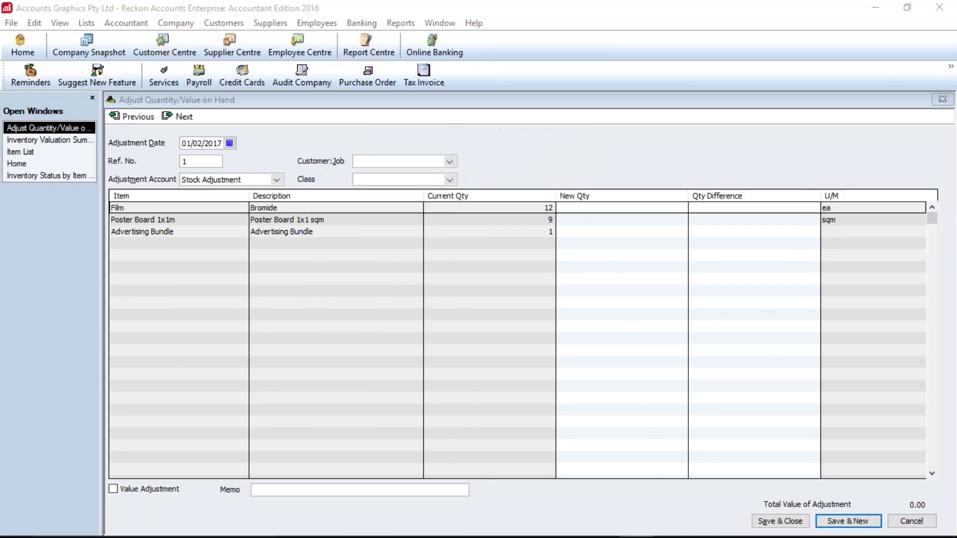
left_click(333, 446)
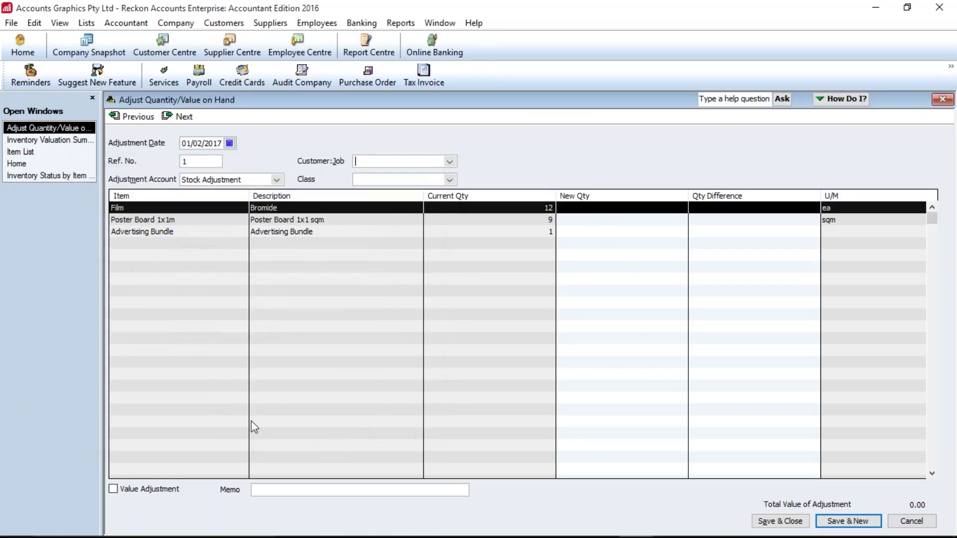
Step: Assign the class Sydney to the adjustment and set the new quantity of Film to 11
type("Sydney")
key("Tab")
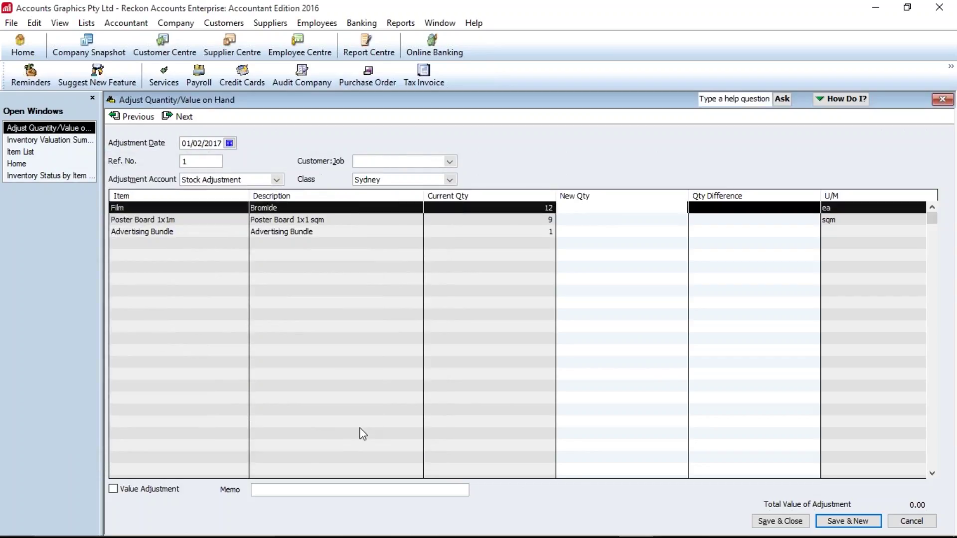
type("11")
key("Tab")
key("Down")
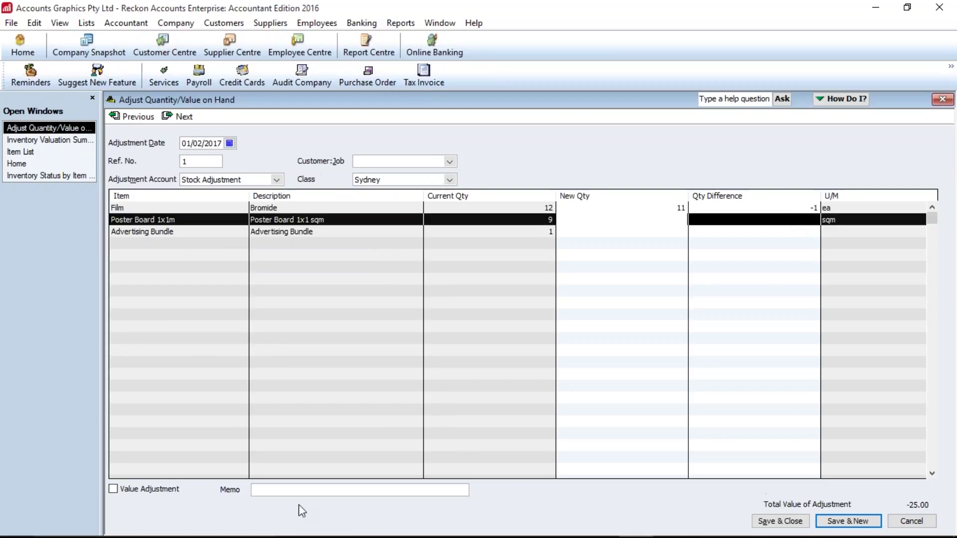
Step: Add the memo Expired Film to the stock adjustment, save and close it, and refresh the Inventory Valuation Summary
left_click(284, 491)
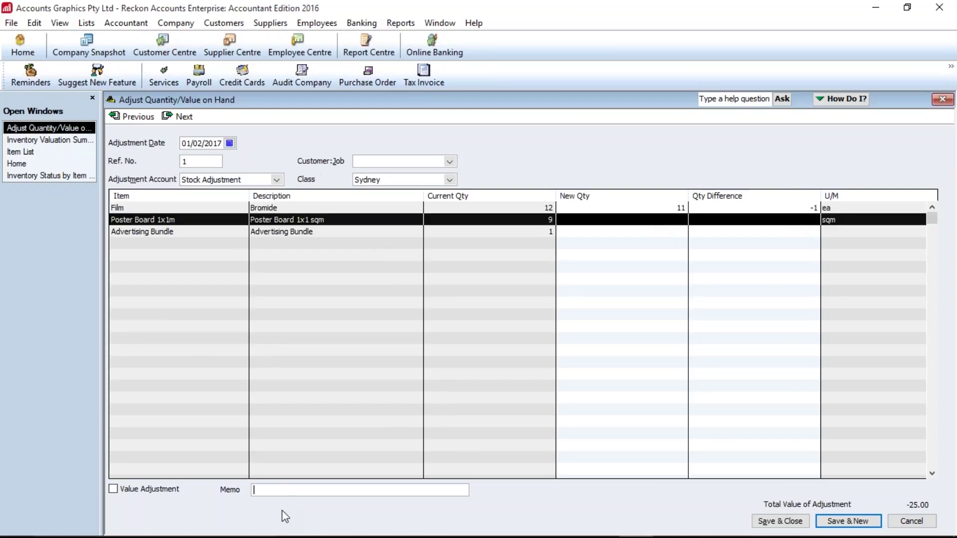
type("Expired Film")
left_click(793, 521)
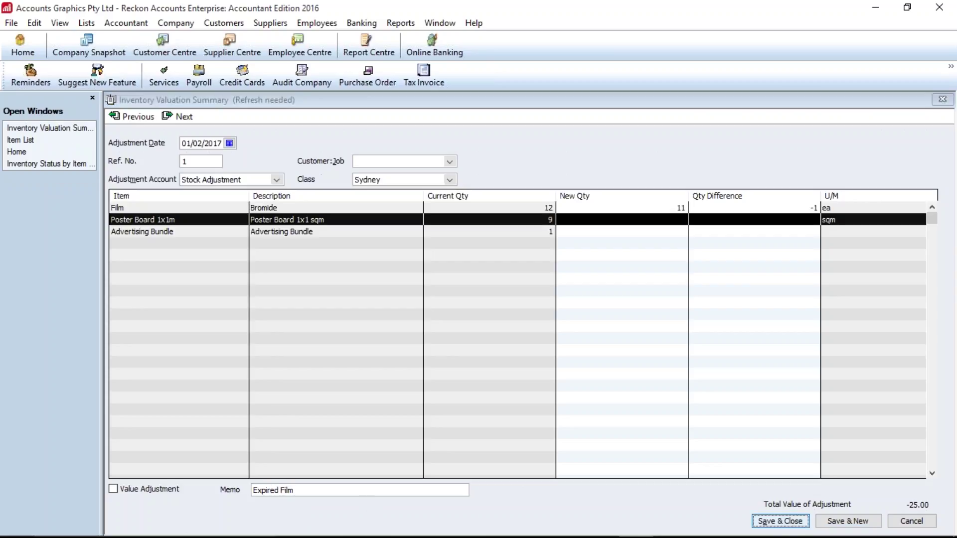
left_click(276, 305)
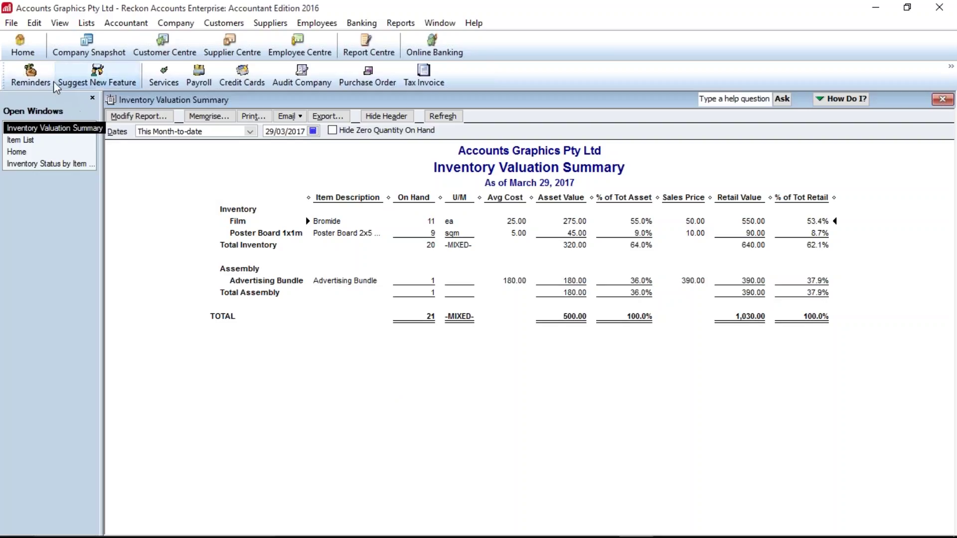
Step: Start a tax invoice for Harper's Music Shop with class Sydney, keeping the default date and terms
left_click(33, 50)
left_click(424, 75)
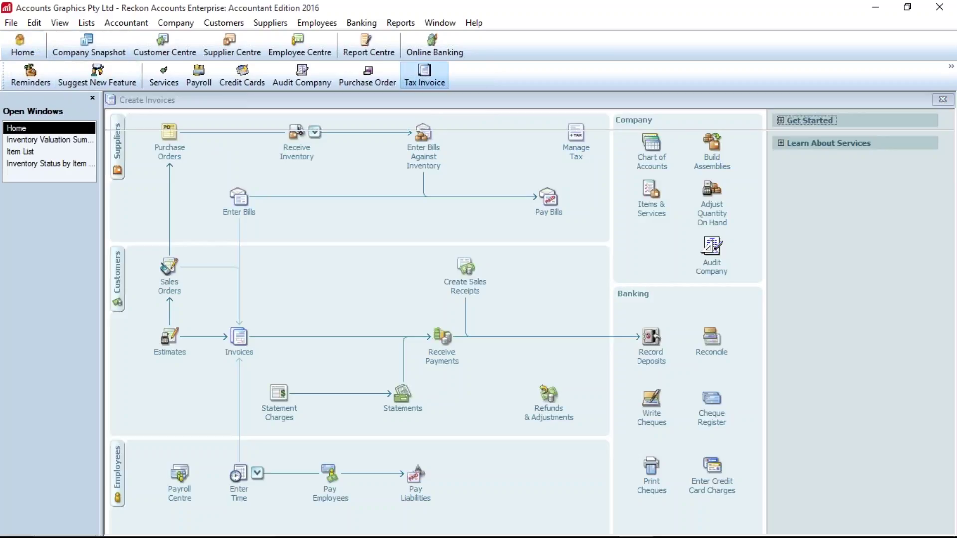
type("Harper's Music Shop")
key("Tab")
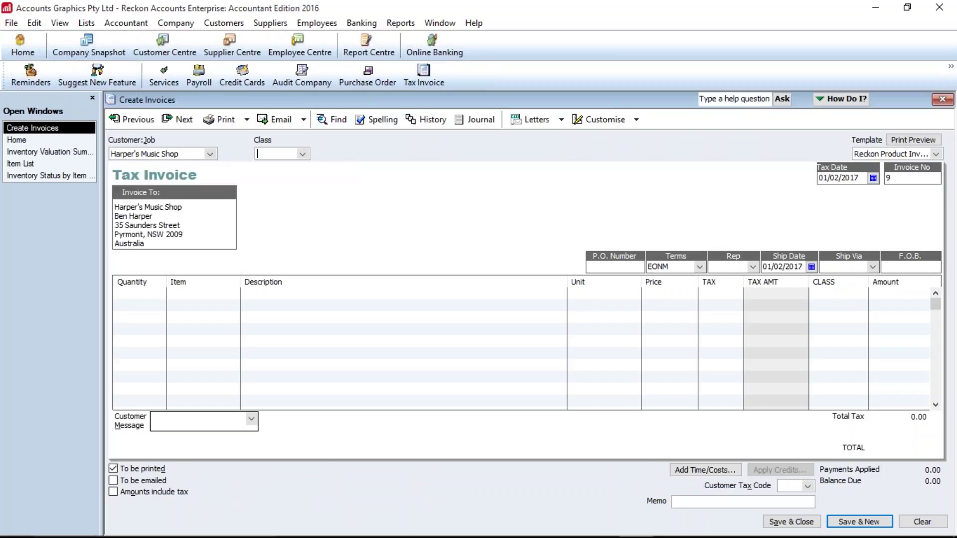
type("Sydney")
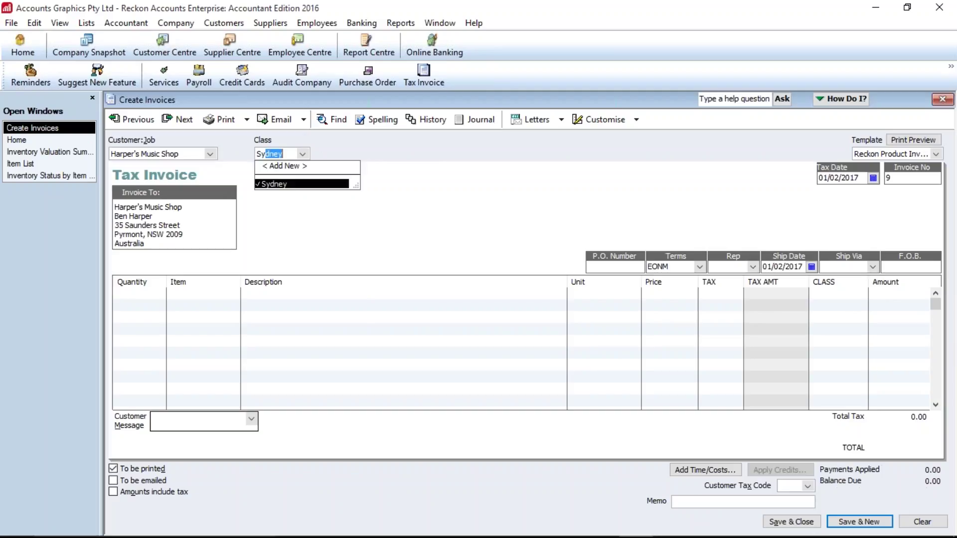
key("Tab")
key("Tab")
key("Tab")
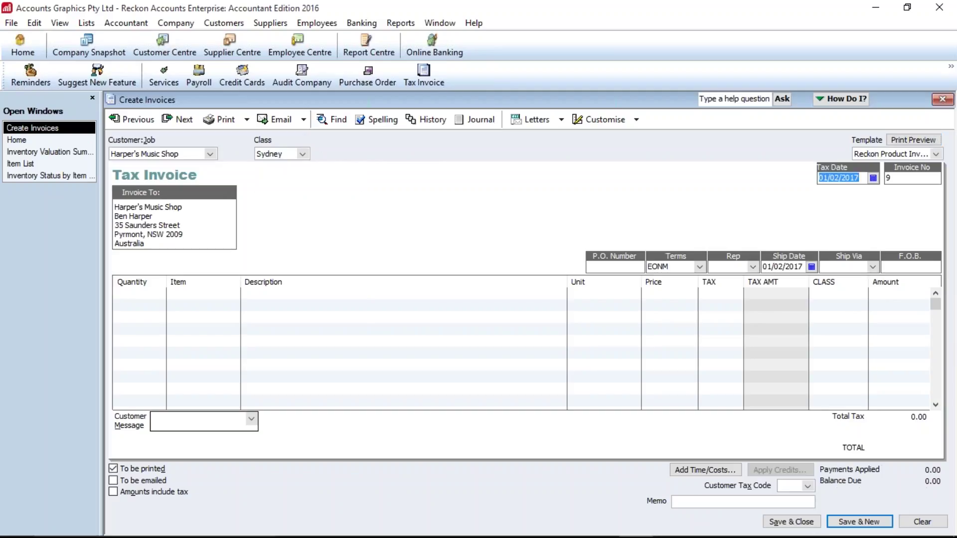
key("Tab")
key("Tab")
key("Tab")
key("Tab")
key("Tab")
key("Tab")
key("Tab")
key("Tab")
key("Tab")
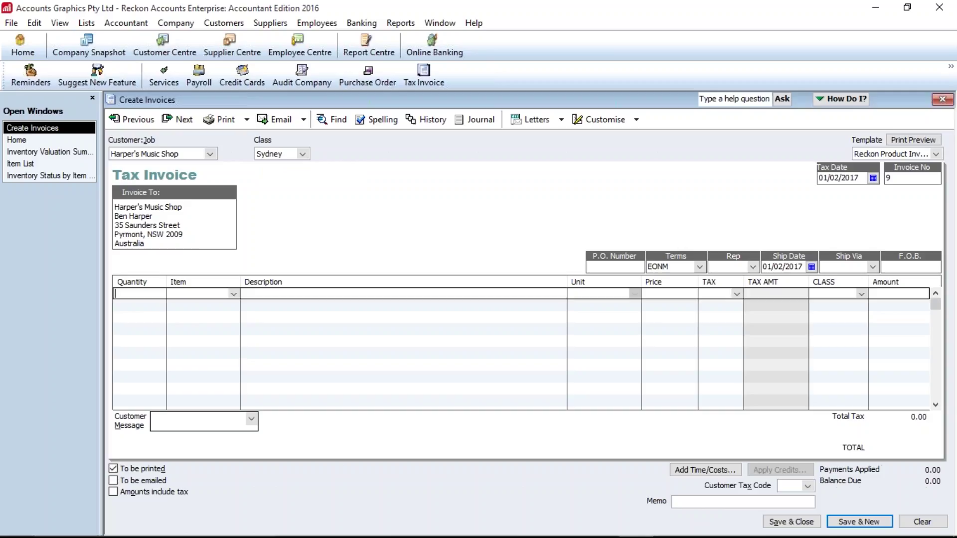
Step: Add 12 of the item Film to the invoice and dismiss the stock availability and back order notices
type("12")
key("Tab")
type("Fi")
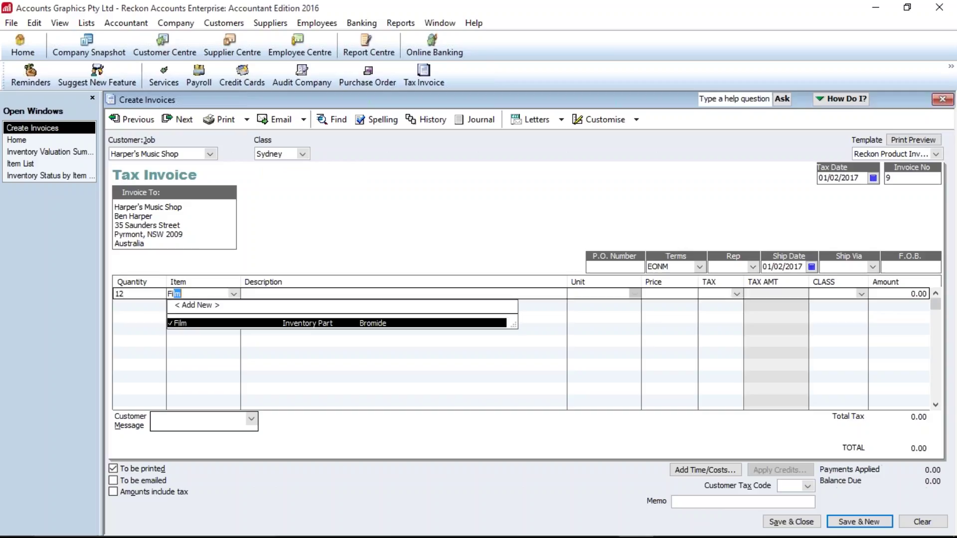
key("Tab")
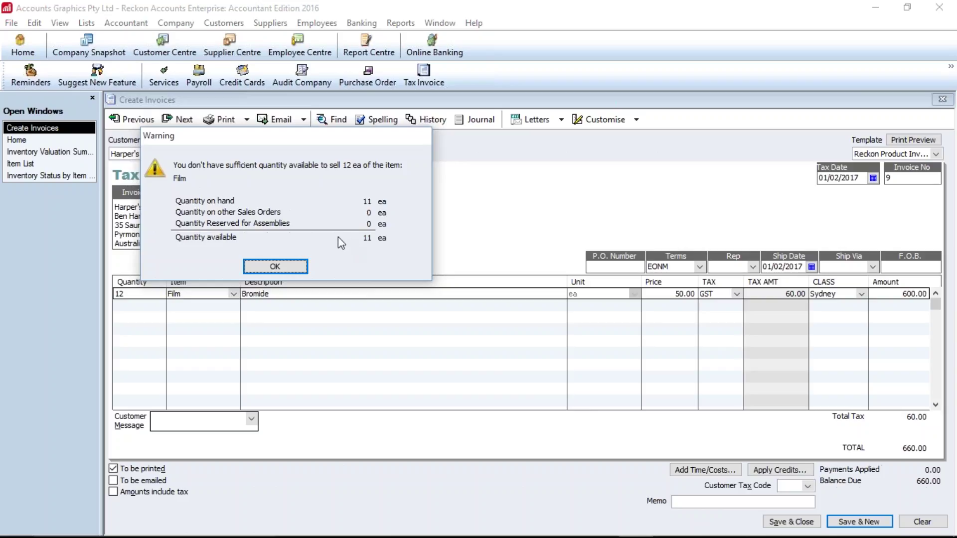
left_click(287, 266)
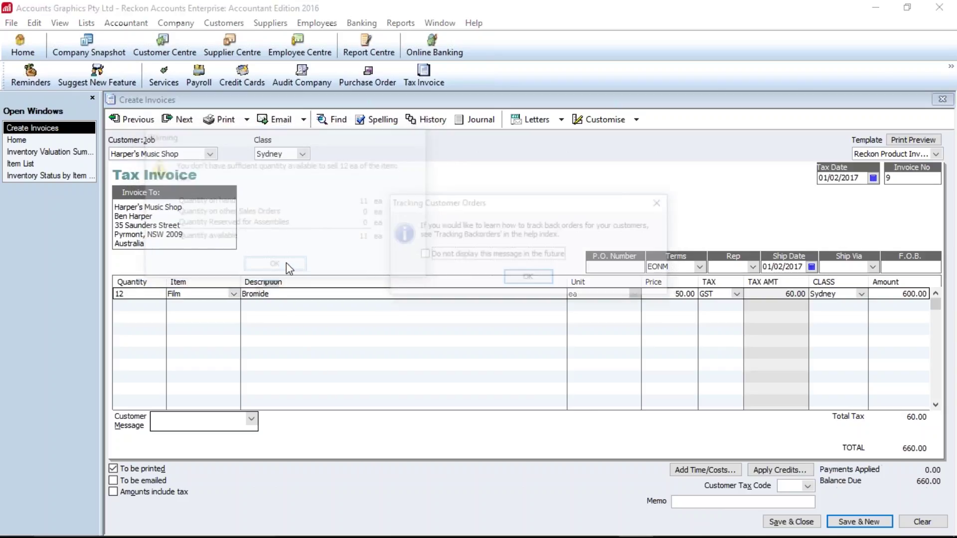
left_click(527, 278)
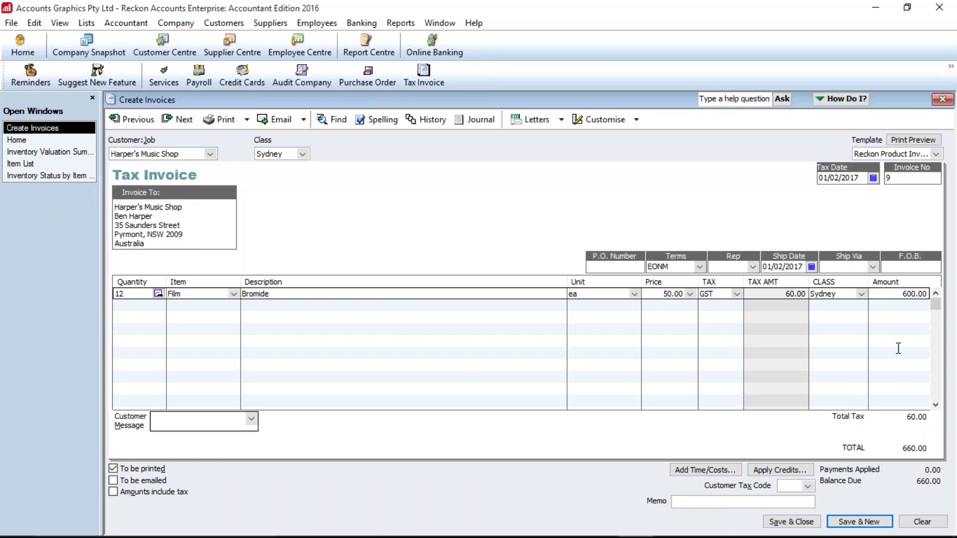
Step: Save the invoice despite the credit limit and create a sales order, invoicing 11 Film and leaving 1 on the sales order
left_click(800, 522)
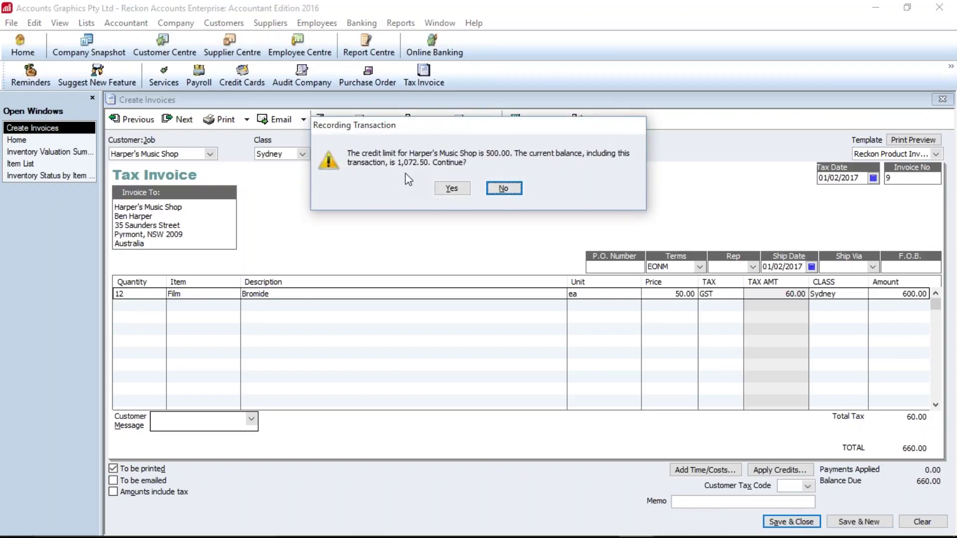
left_click(452, 190)
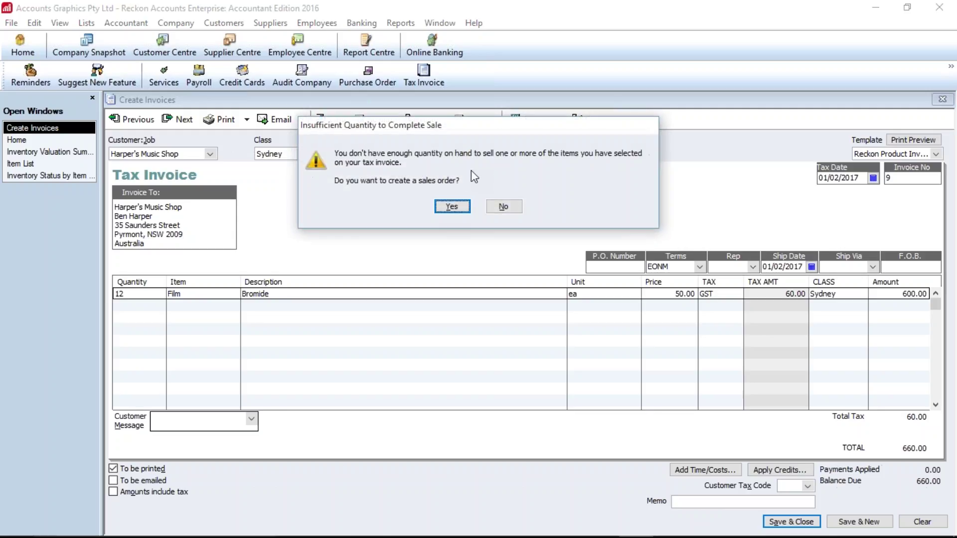
left_click(452, 207)
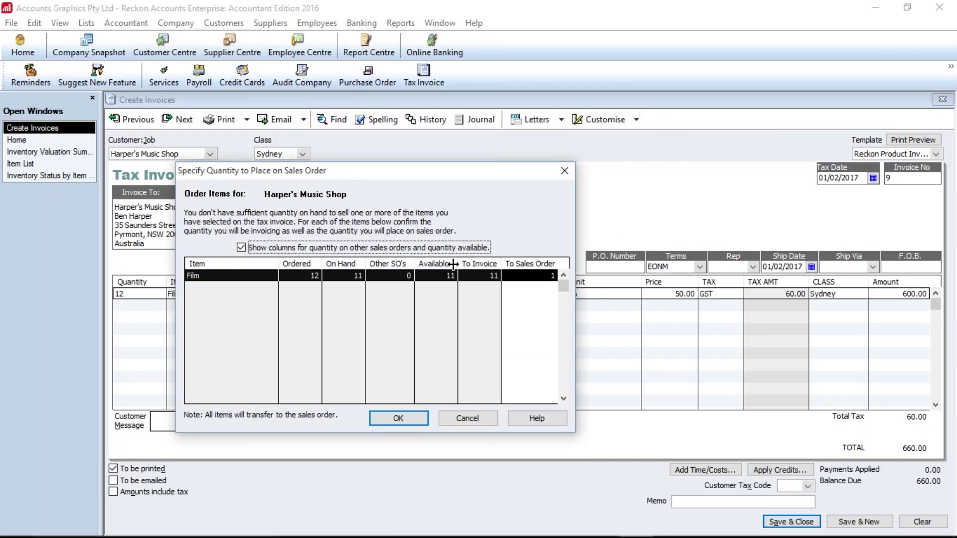
left_click(399, 419)
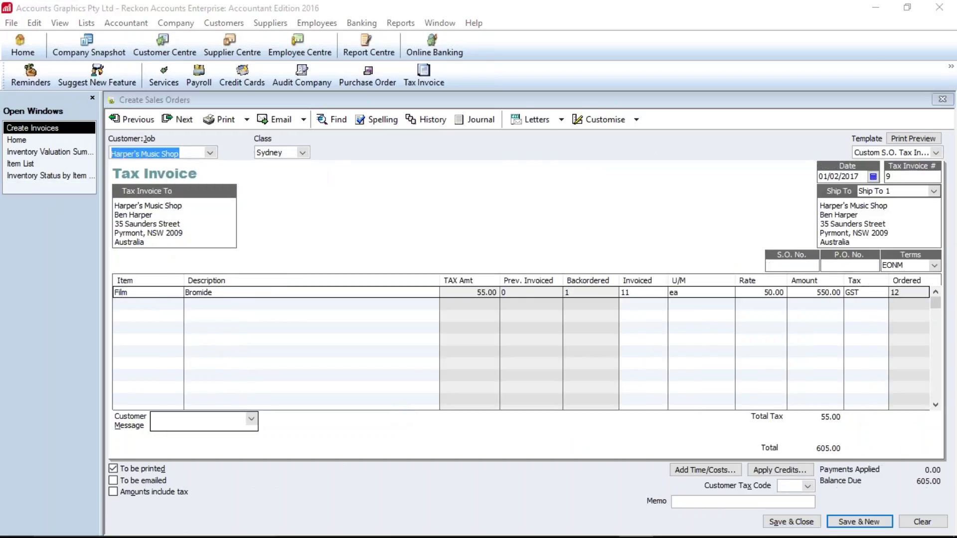
key("Return")
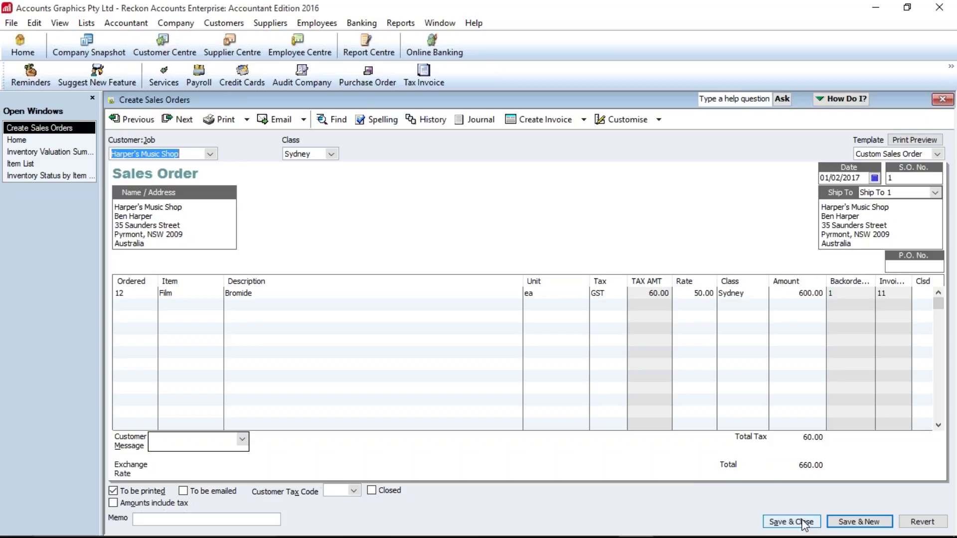
Step: Create a purchase order from the sales order for all allowed items, with Graphics Supplies as the supplier
left_click(584, 124)
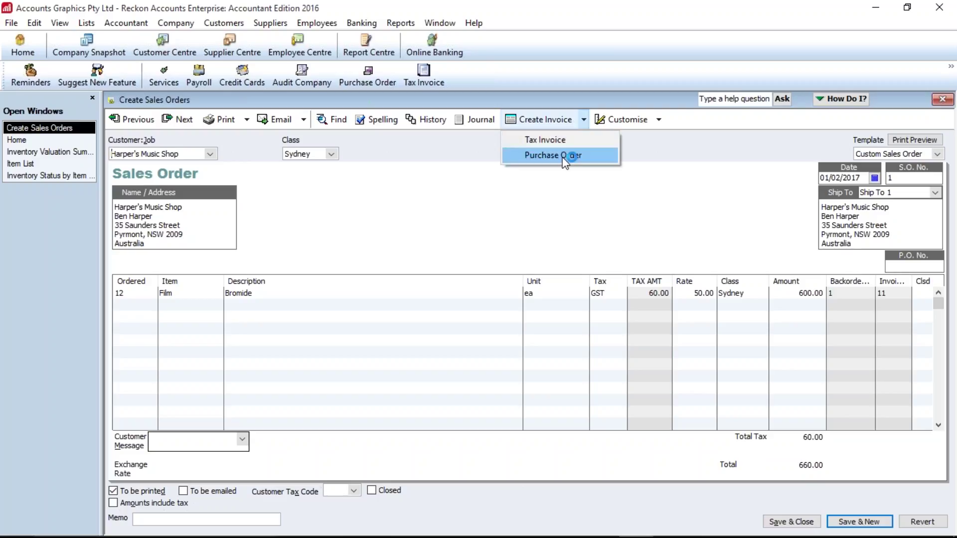
left_click(571, 155)
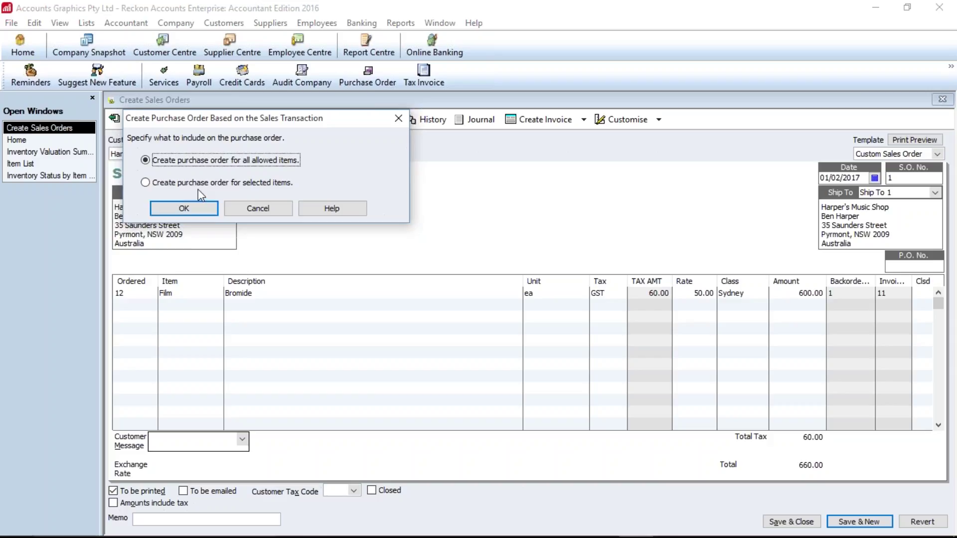
left_click(186, 209)
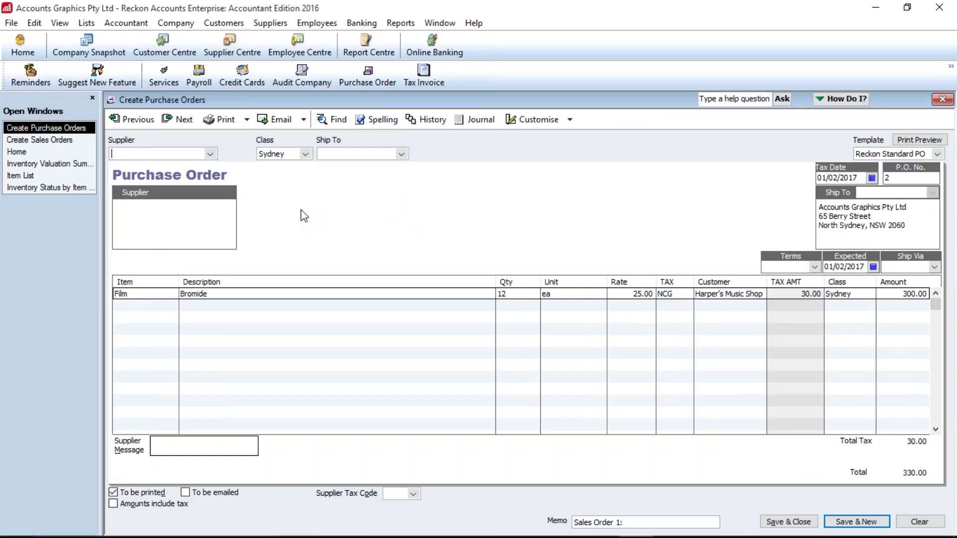
type("Graphics Supplies")
key("Tab")
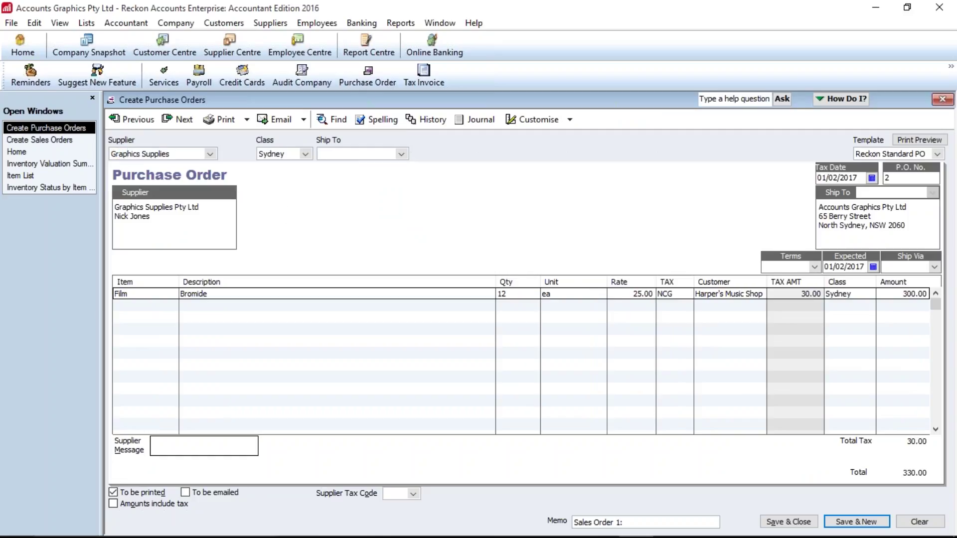
Step: Keep the Film quantity of 12 on the purchase order, then save and close it and the sales order
key("shift+Tab")
key("Tab")
key("Tab")
key("Tab")
key("Tab")
key("Tab")
key("Tab")
key("Tab")
key("Tab")
key("Tab")
key("Tab")
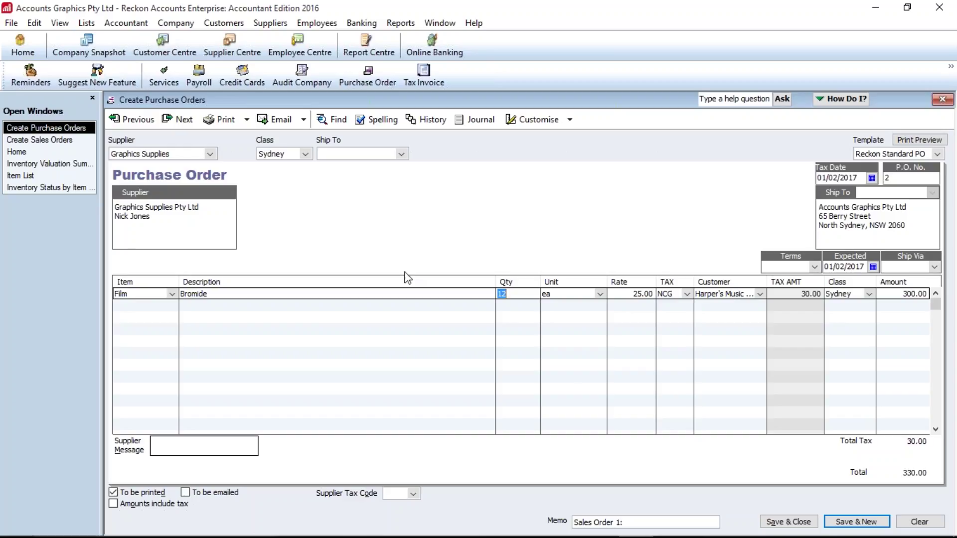
left_click(795, 523)
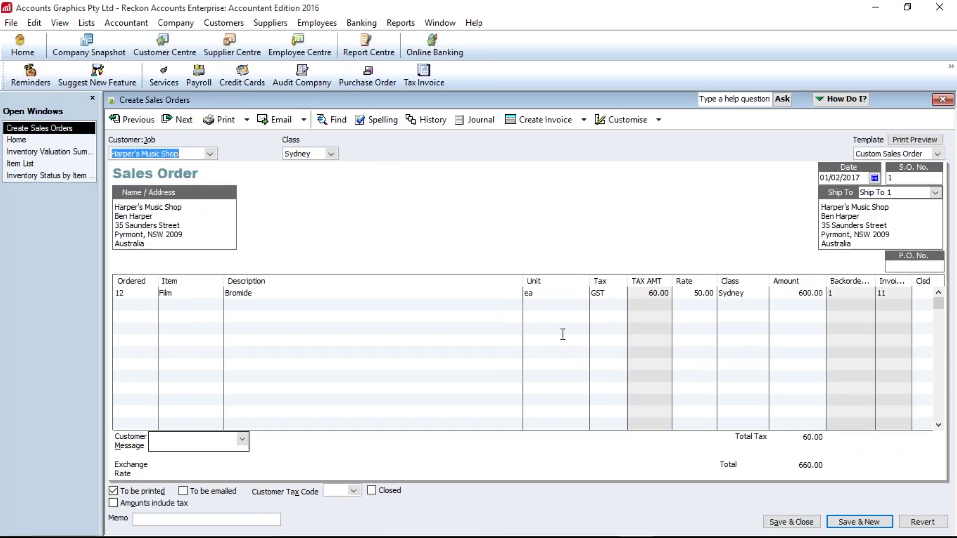
left_click(788, 522)
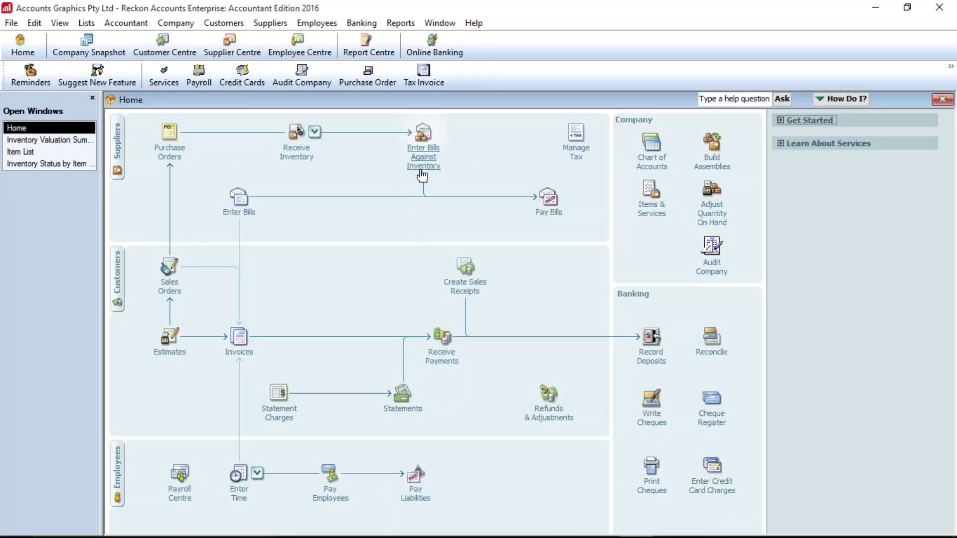
Step: Receive inventory with a bill from Graphics Supplies against its open purchase order for Film
left_click(314, 131)
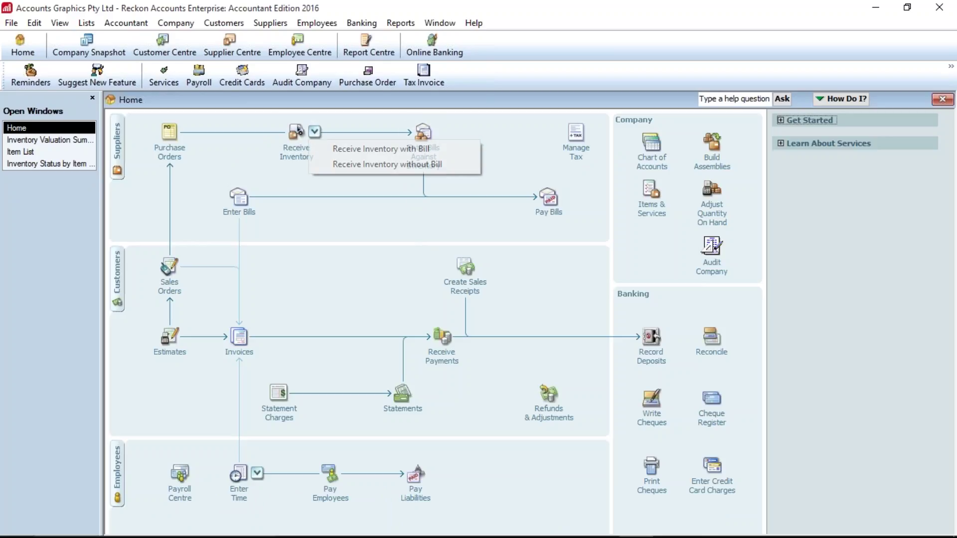
left_click(358, 149)
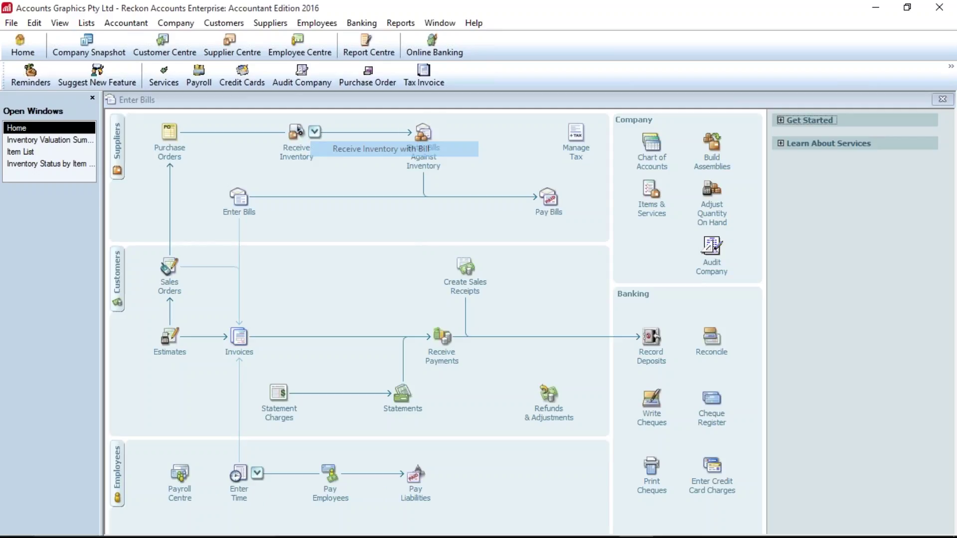
type("Graphics Supplies")
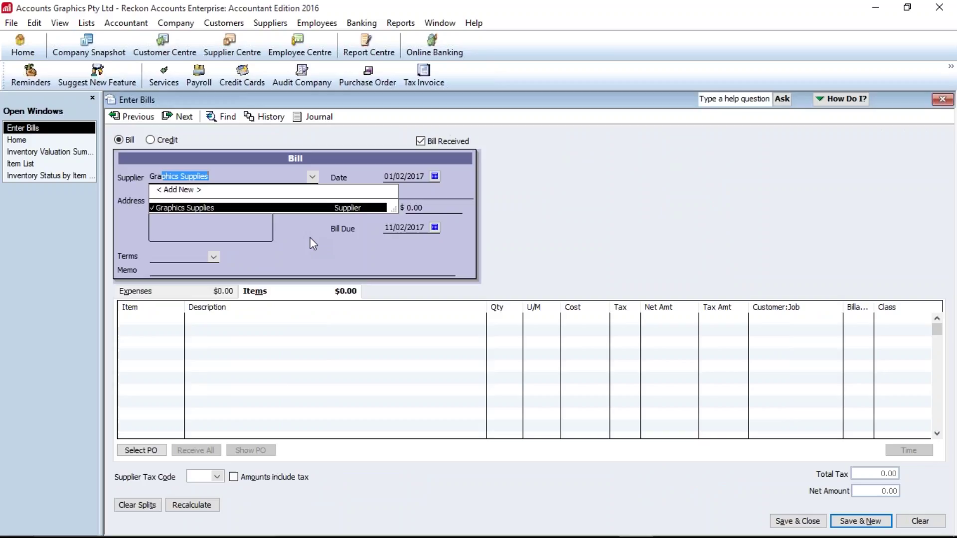
key("Tab")
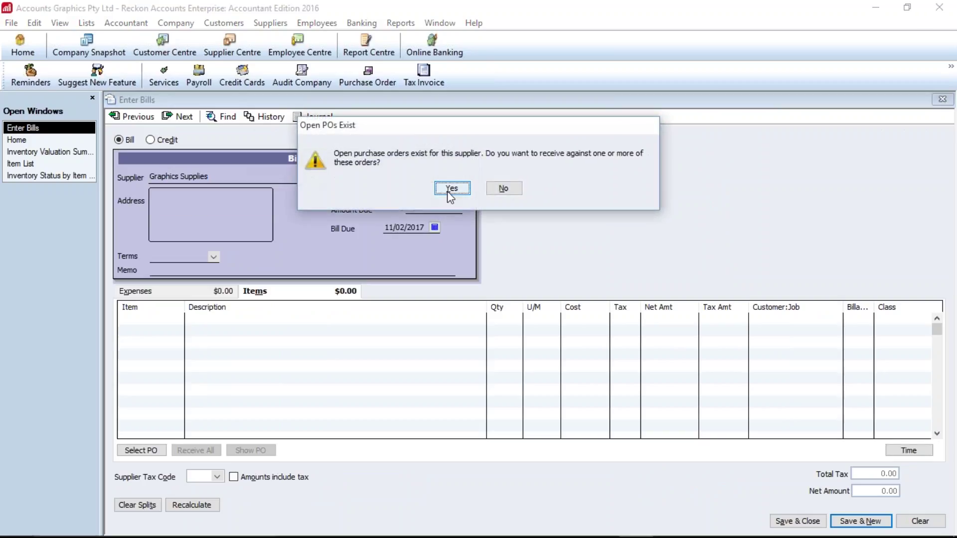
left_click(451, 189)
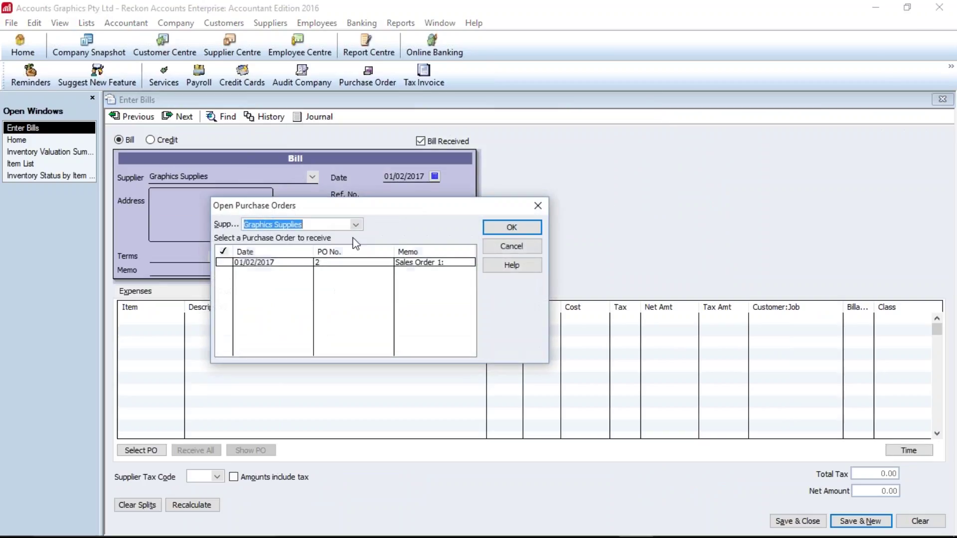
left_click(496, 226)
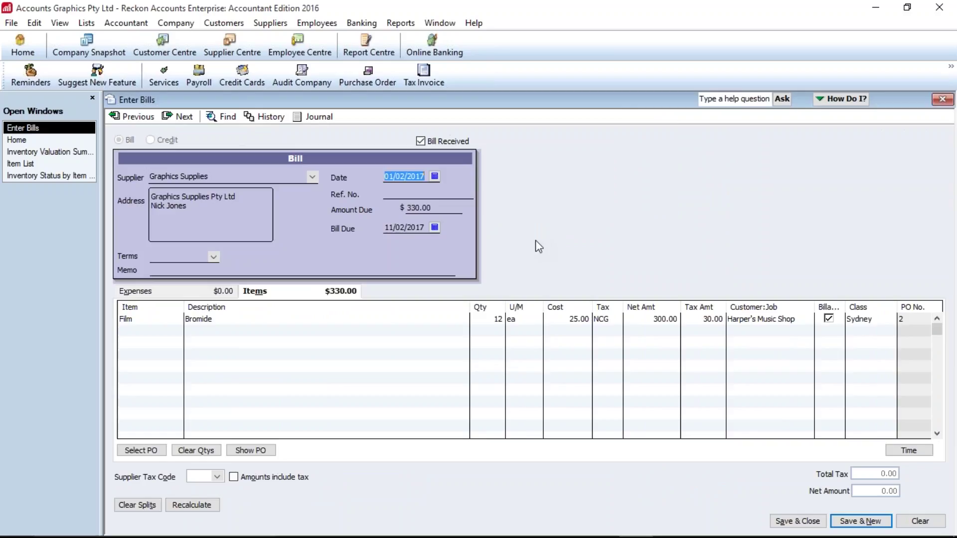
Step: Date the Graphics Supplies bill 04/02/2017, enter reference GS345, and save and close it
type("04/02")
key("Tab")
type("GS345")
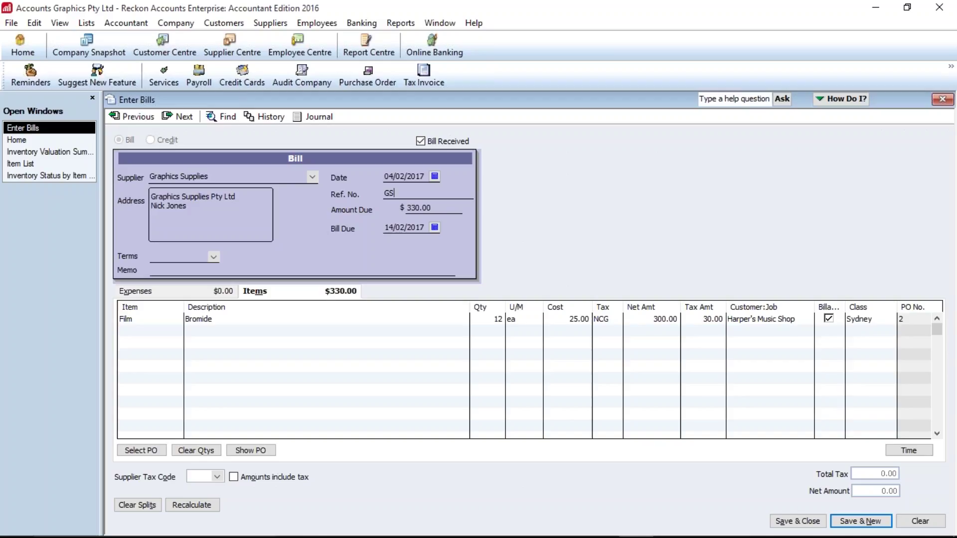
key("Tab")
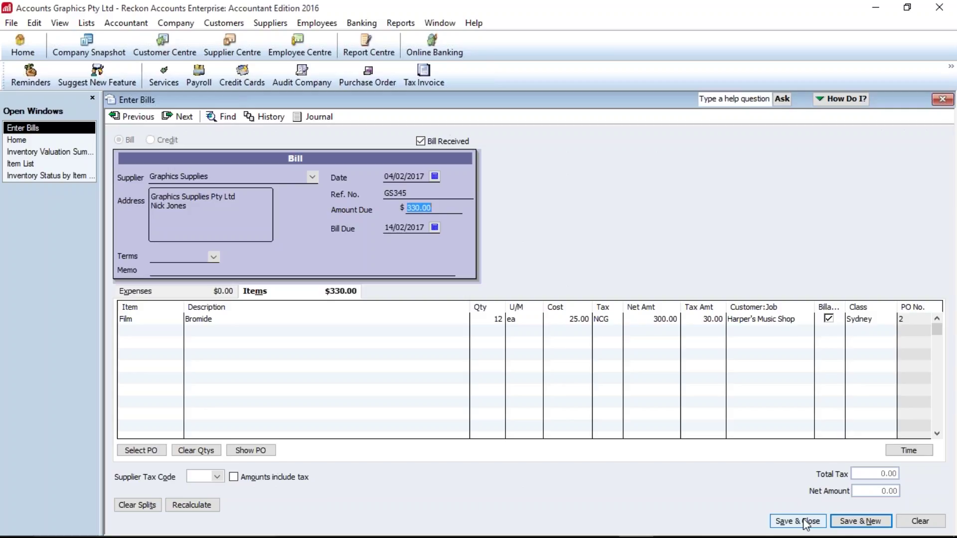
left_click(822, 521)
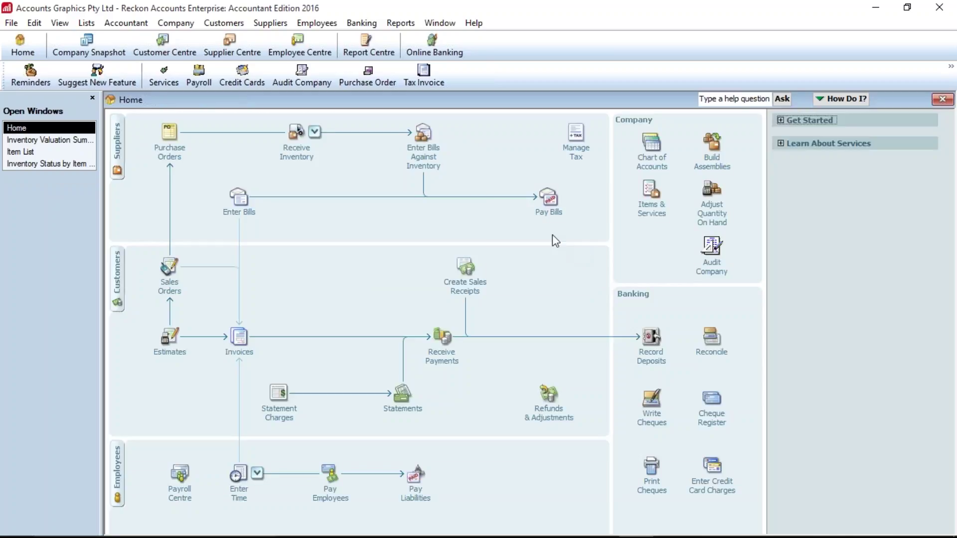
Step: Run the Open Sales Orders by Customer report and open the Harper's Music Shop sales order from it
left_click(390, 29)
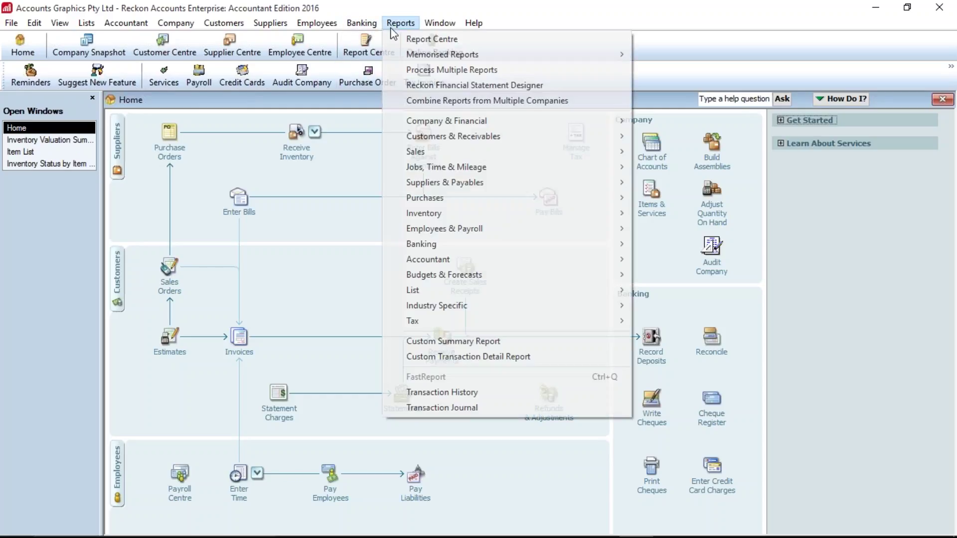
mouse_move(428, 152)
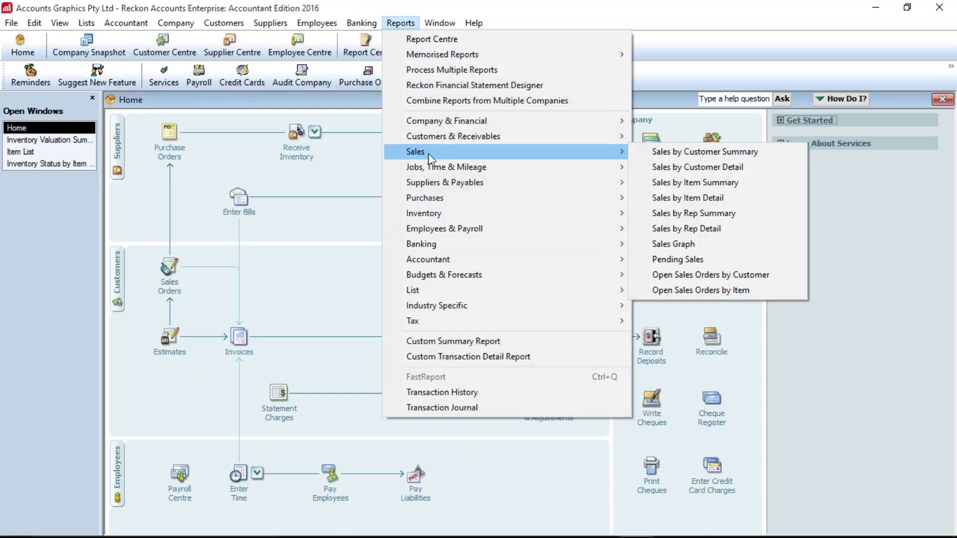
left_click(700, 275)
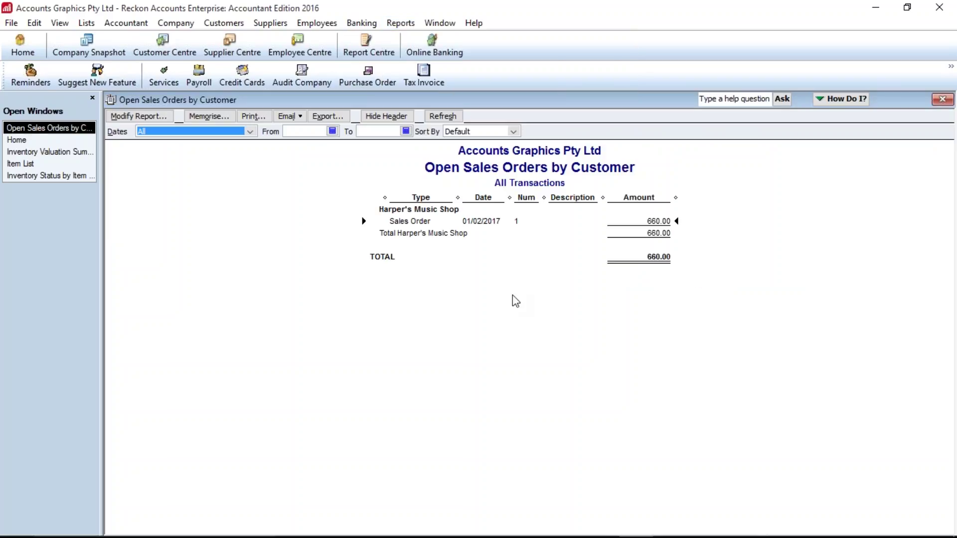
left_click(475, 221)
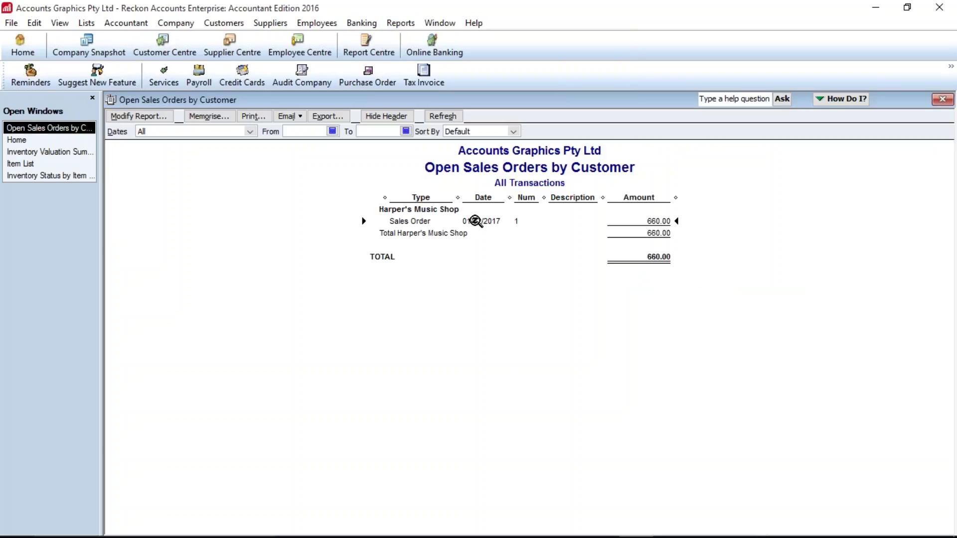
double_click(474, 221)
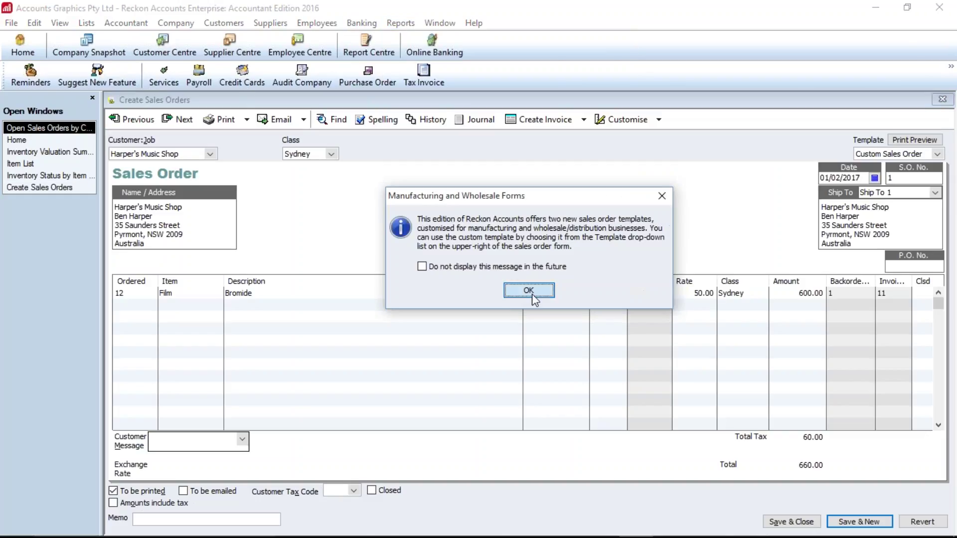
key("Return")
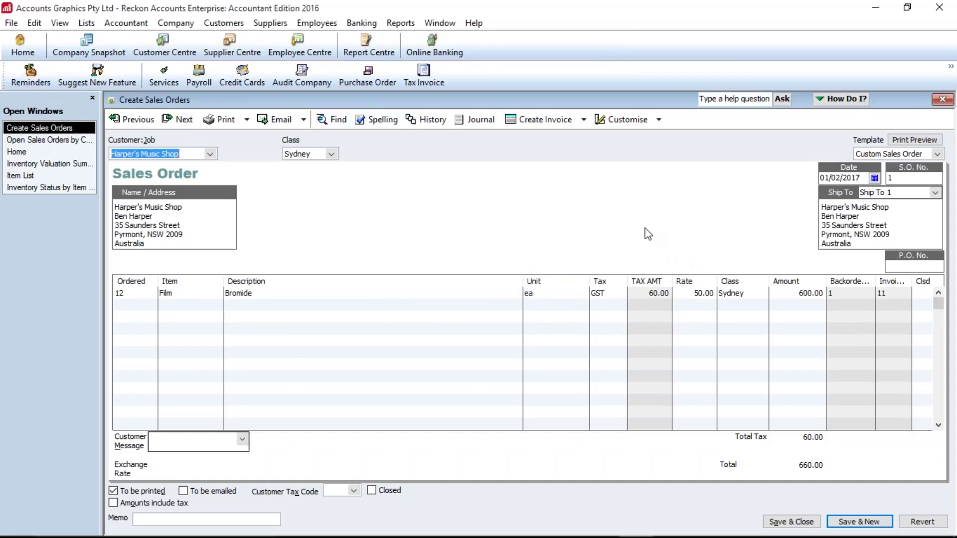
Step: Create a tax invoice for all of the sales order, save it despite the customer's credit limit, and close the open sales orders report
left_click(583, 120)
left_click(564, 140)
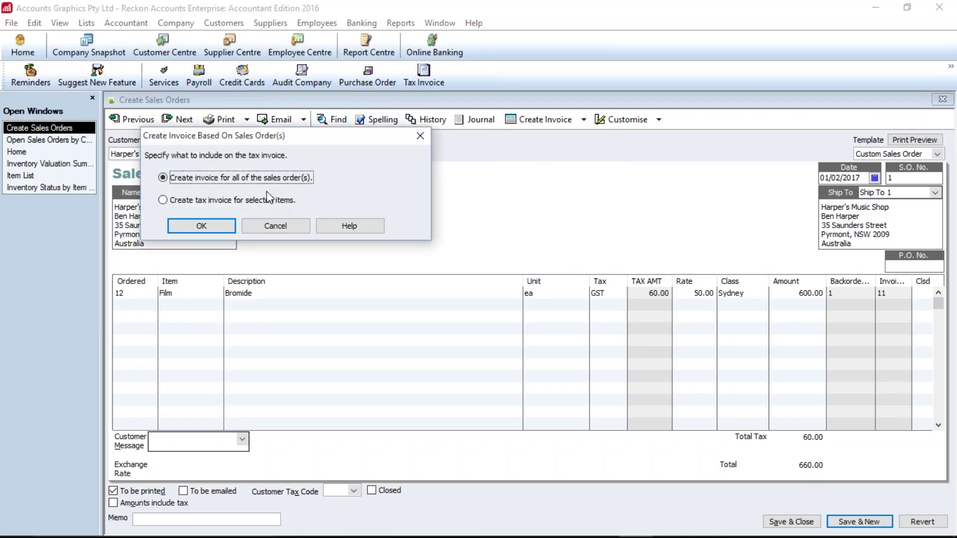
left_click(219, 227)
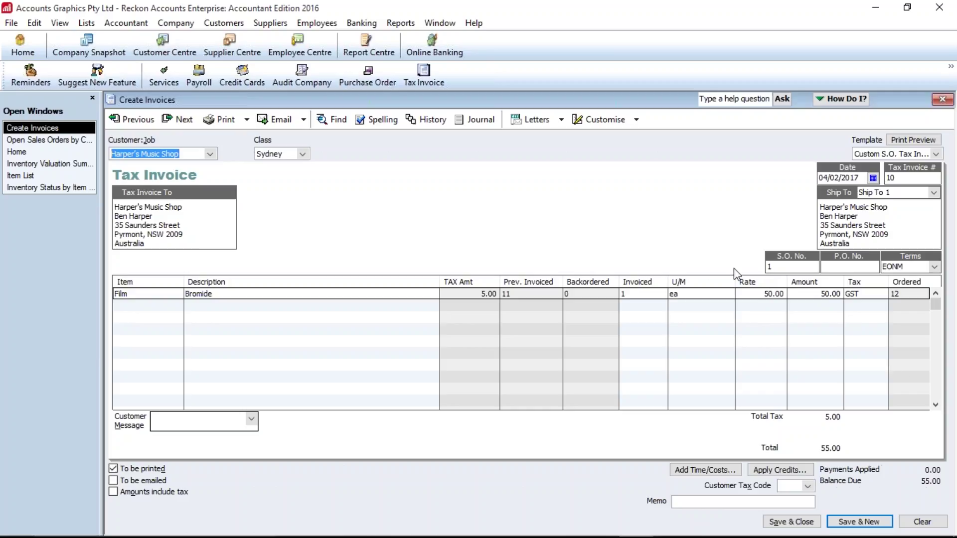
left_click(796, 522)
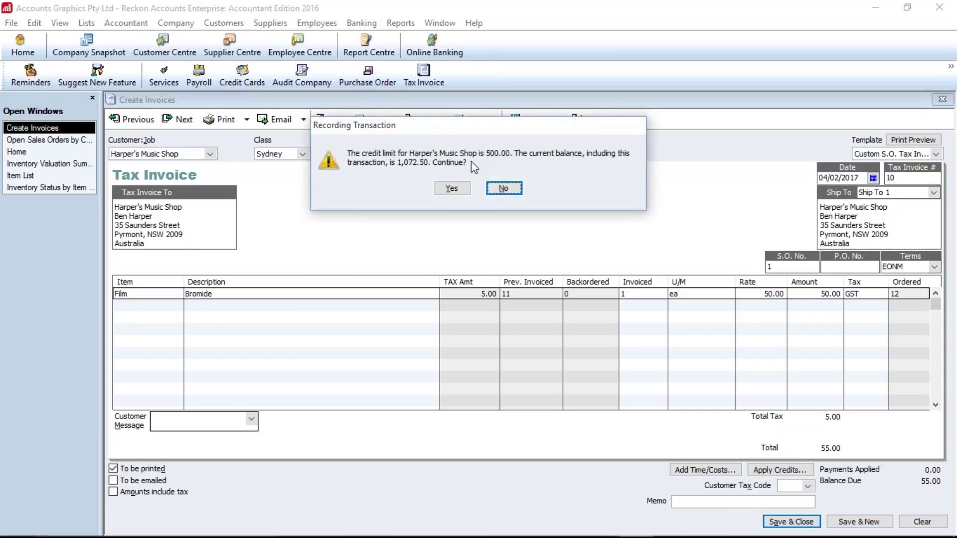
left_click(461, 192)
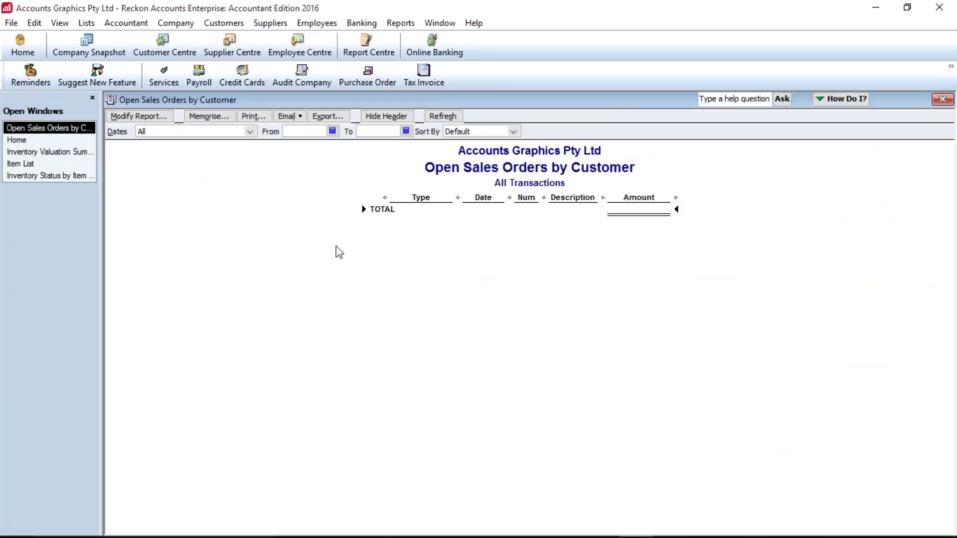
key("Escape")
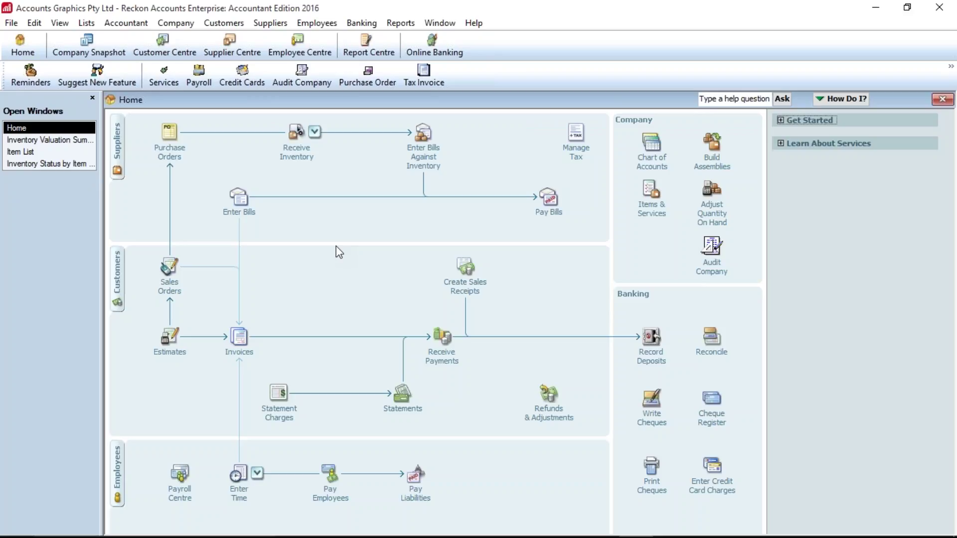
key("alt+Tab")
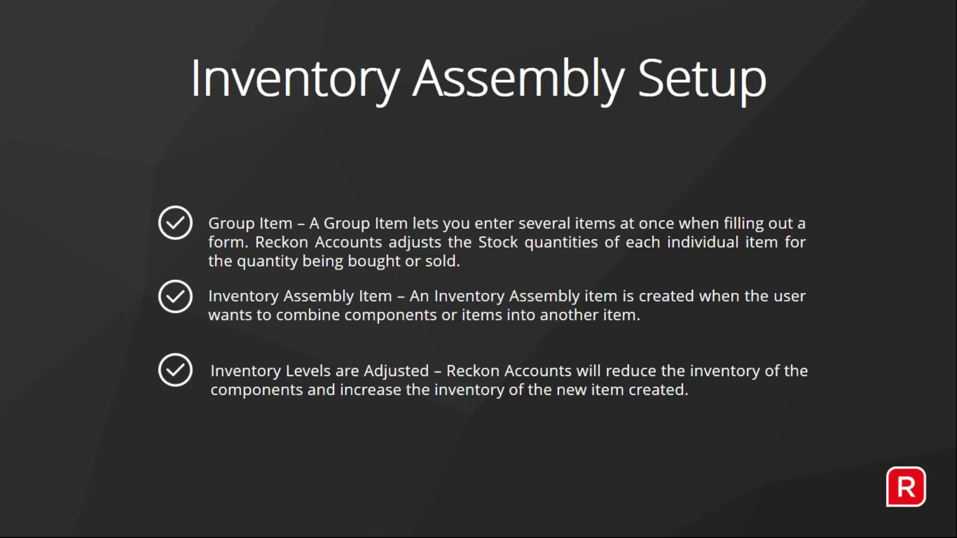
key("Right")
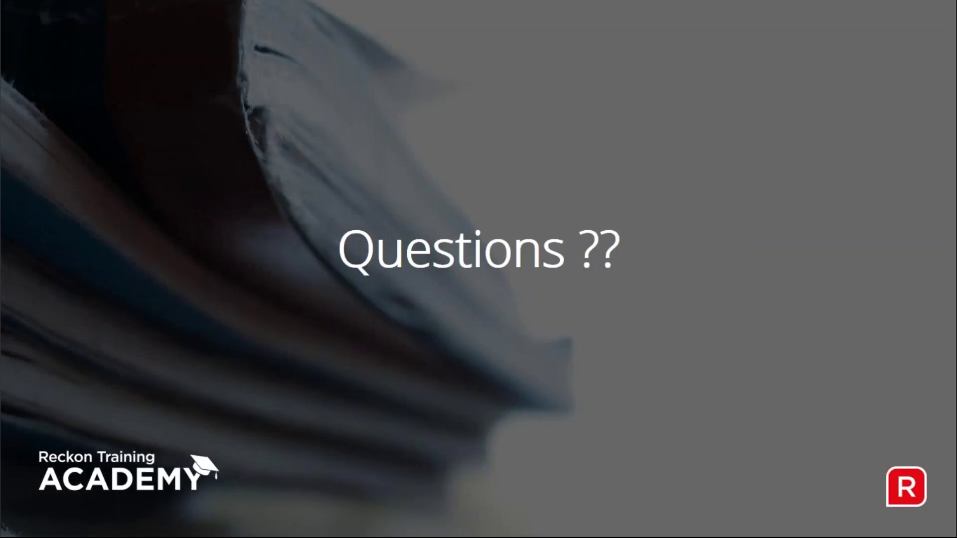